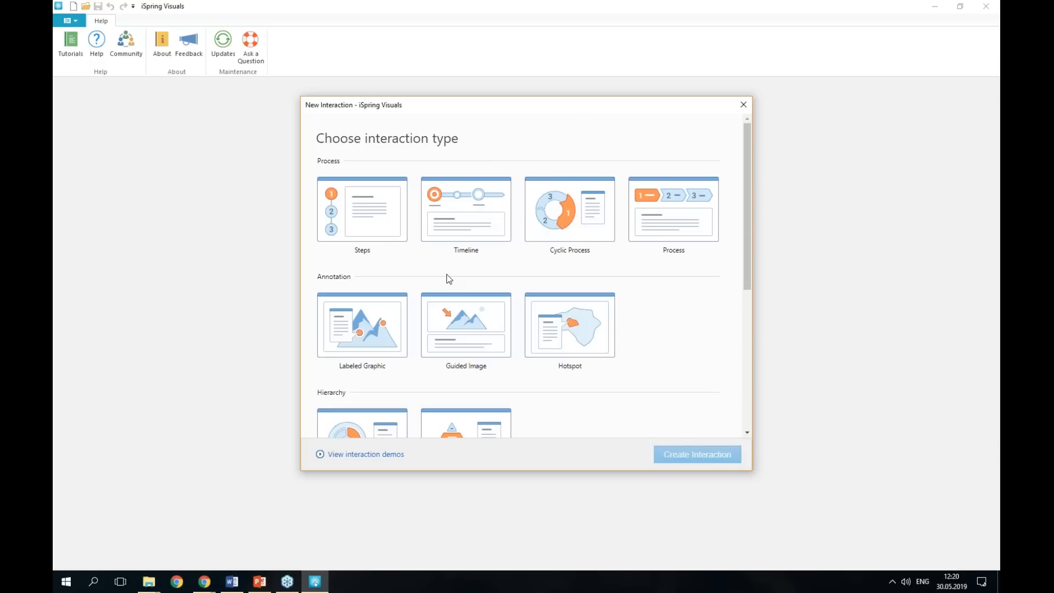
Create a Steps interaction and title its first step "Remain calm", taking the heading from the Word document.
{"action": "left_click", "coordinate": [355, 214]}
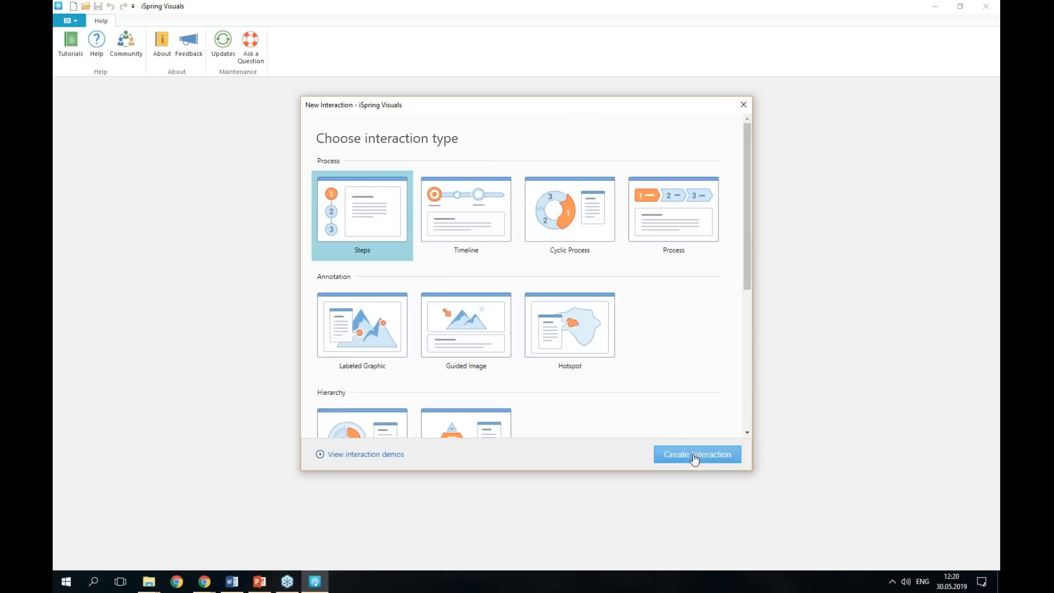
{"action": "left_click", "coordinate": [696, 455]}
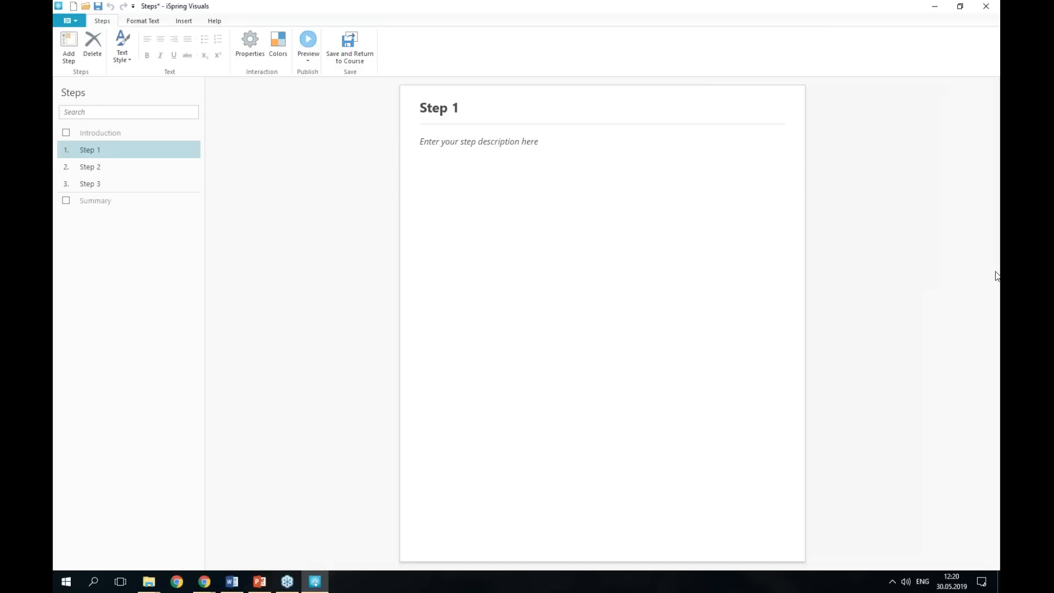
{"action": "key", "text": "alt+Tab"}
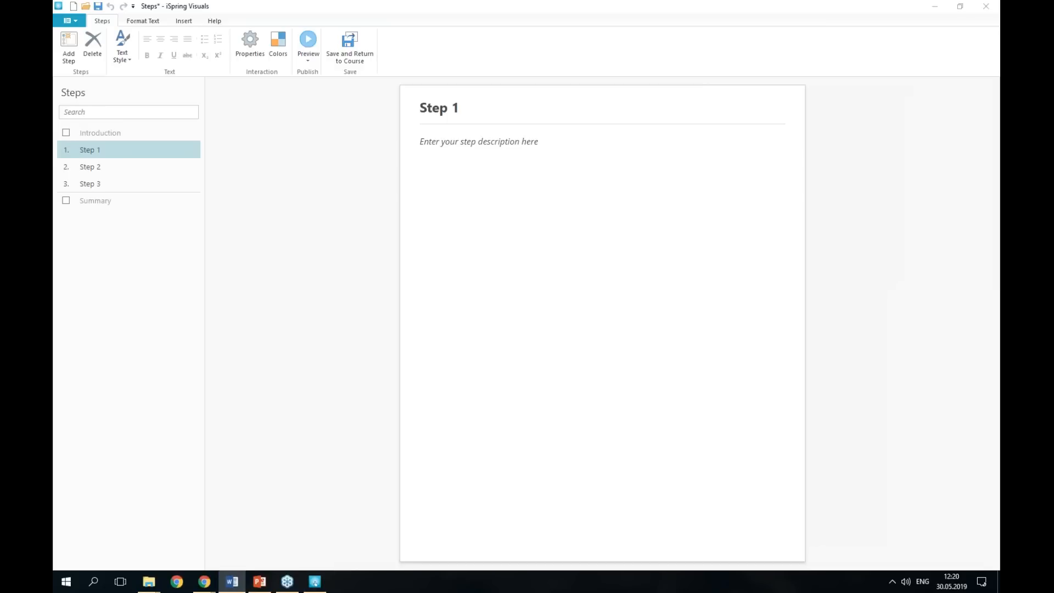
{"action": "left_click", "coordinate": [446, 104]}
{"action": "left_click_drag", "start_coordinate": [463, 104], "coordinate": [421, 107]}
{"action": "type", "text": "Remain calm"}
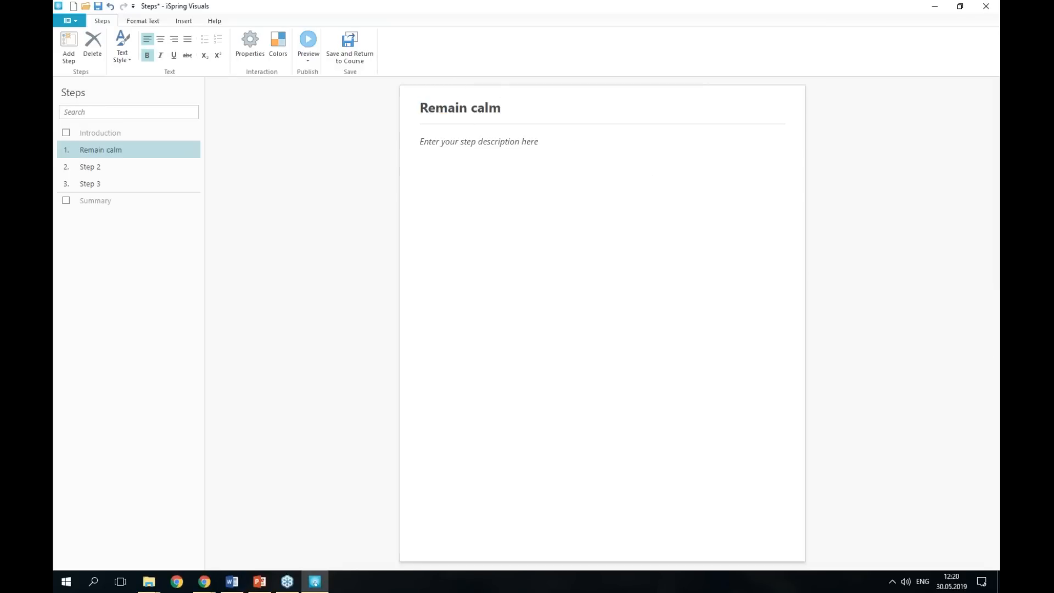
Fill the Remain calm description with the Word text beginning "During a call, try to use an even, polite and friendly tone" and insert the bullfighter picture below.
{"action": "key", "text": "alt+Tab"}
{"action": "left_click", "coordinate": [493, 161]}
{"action": "type", "text": "During a call, try to use an even, polite and friendly tone. Sooner or later the caller will calm down. If you begin to feel angry or offended, remind yourself that the customer isn’t angry at you. It is the situation that is making the caller angry. Put yourself in their shoes and have a little patience."}
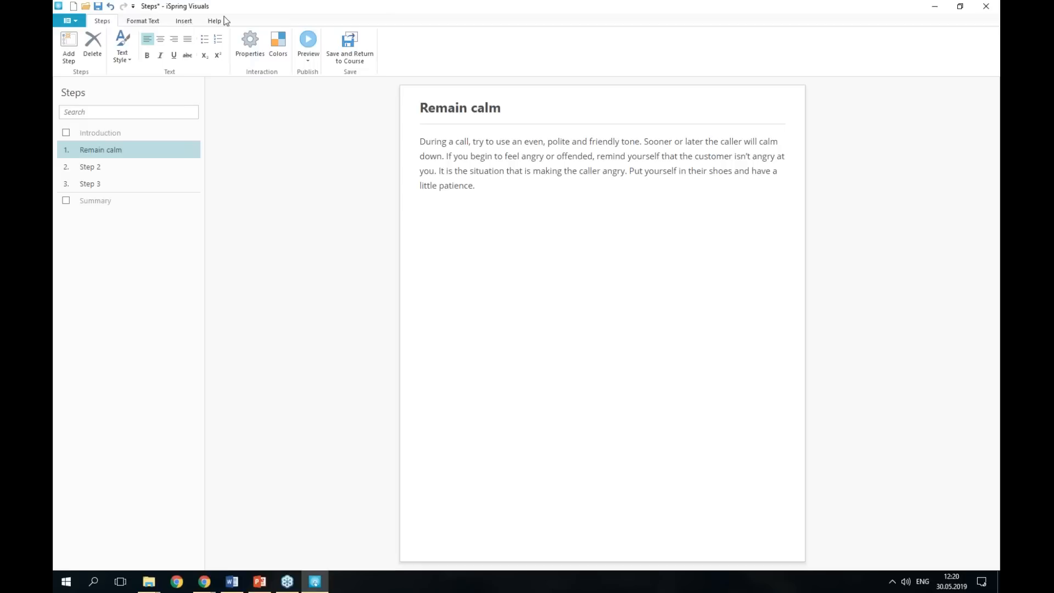
{"action": "left_click", "coordinate": [184, 22]}
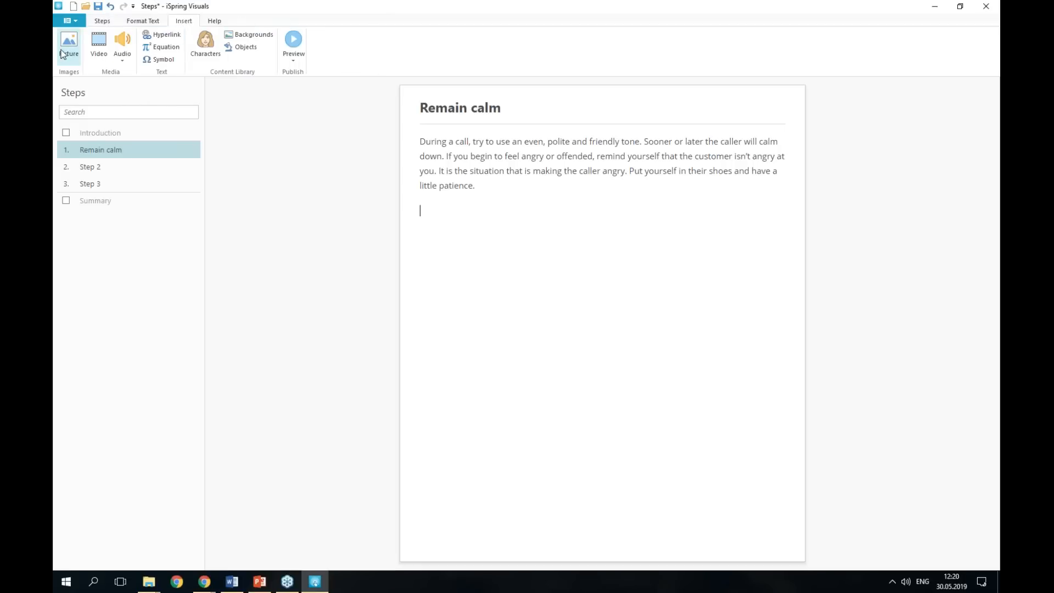
{"action": "double_click", "coordinate": [884, 158]}
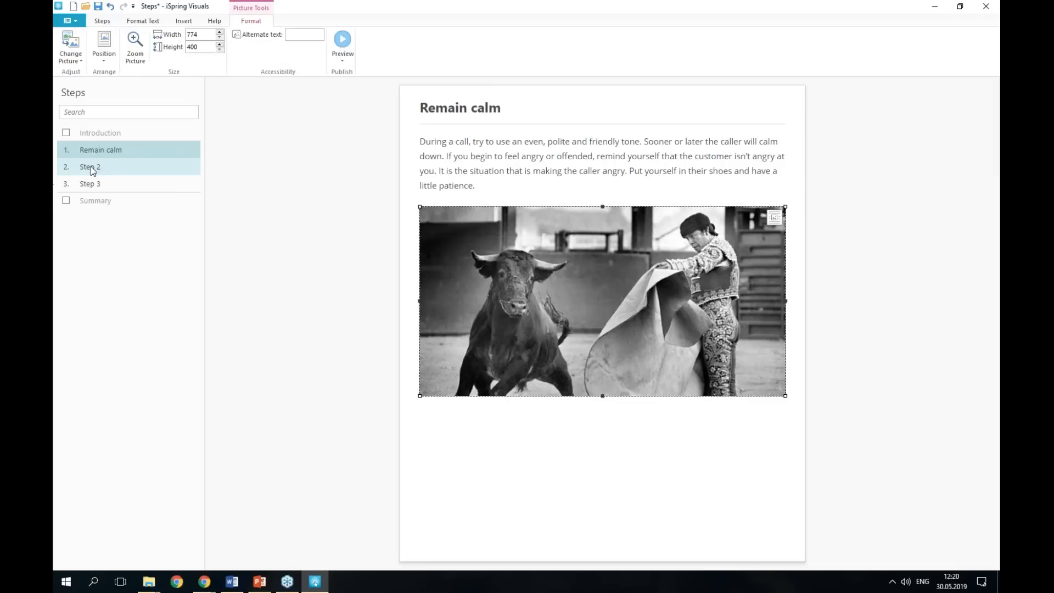
Title the second step "Listen and empathize", taking the heading from the Word document.
{"action": "left_click", "coordinate": [92, 171]}
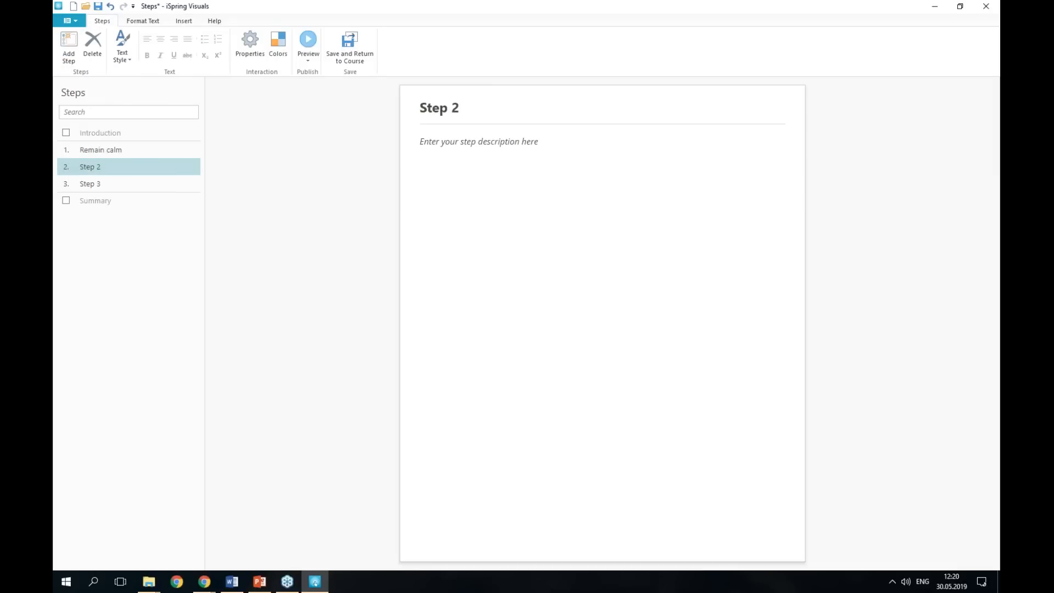
{"action": "key", "text": "alt+Tab"}
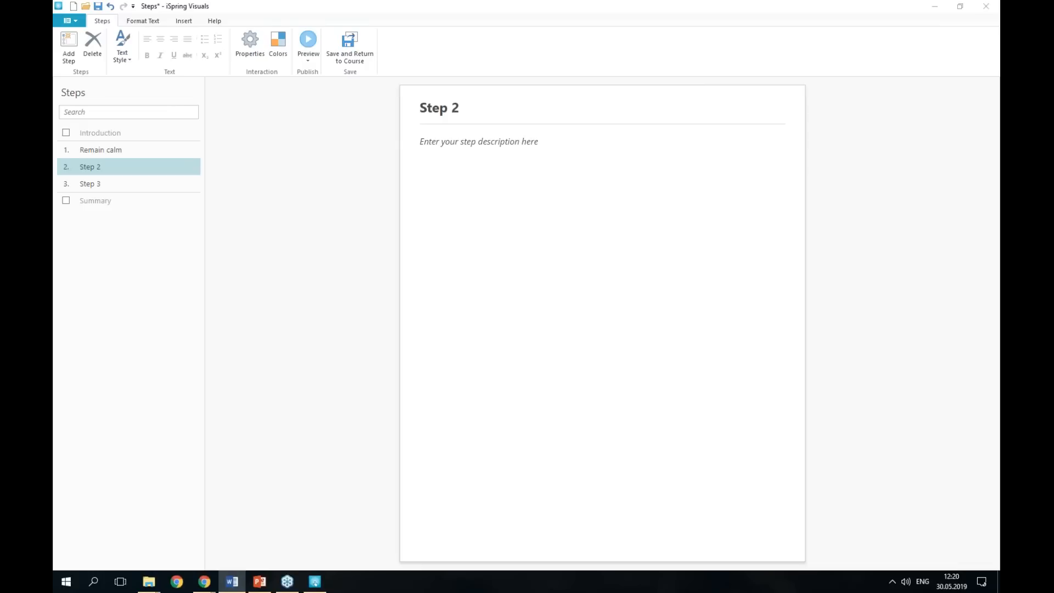
{"action": "left_click", "coordinate": [469, 108]}
{"action": "left_click_drag", "start_coordinate": [469, 108], "coordinate": [420, 108]}
{"action": "type", "text": "Listen and empathize"}
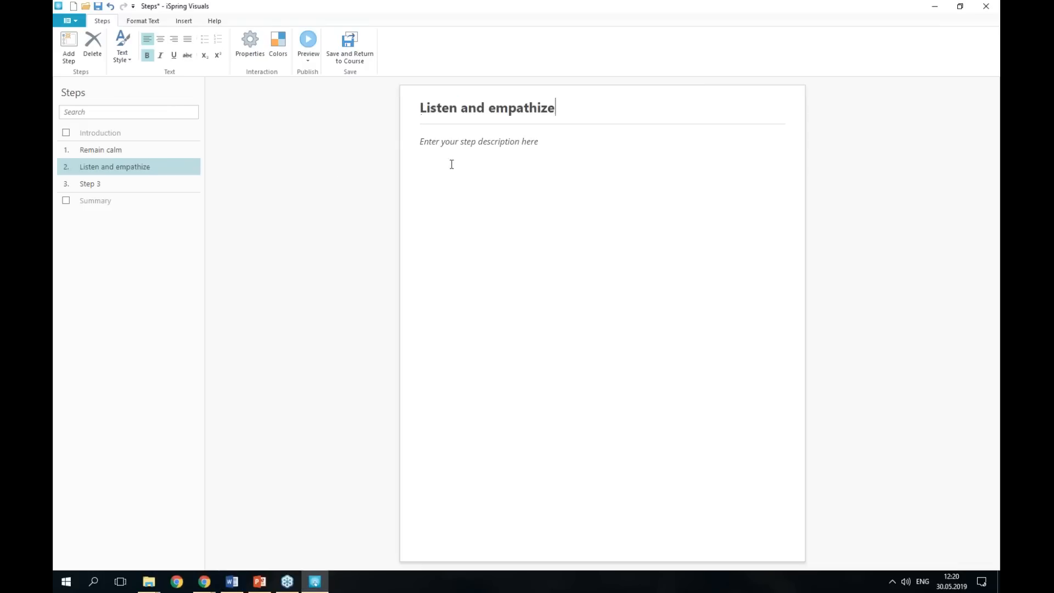
Fill the Listen and empathize description with the Word text beginning "Sometimes the caller just wants to vent their frustration" and insert a picture below it.
{"action": "key", "text": "alt+Tab"}
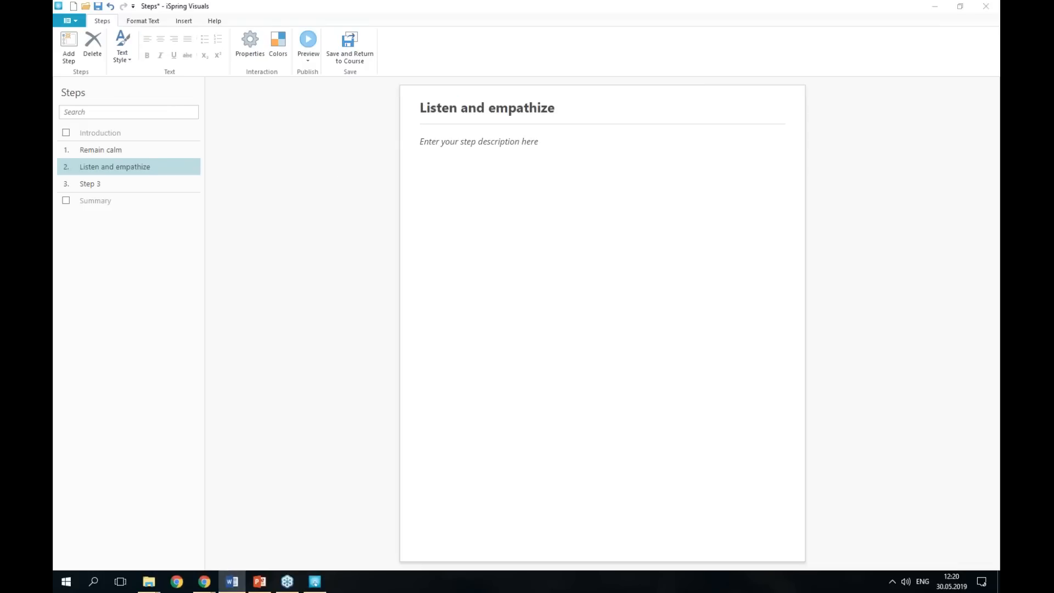
{"action": "left_click", "coordinate": [474, 180]}
{"action": "type", "text": "Sometimes the caller just wants to vent their frustration. Show them that you’re on their side and that you understand their feelings. Use phrases like \"I understand\" or \"I can see why you’re angry.\" While the customer is speaking, try to reveal the problem. Take notes to see the big picture."}
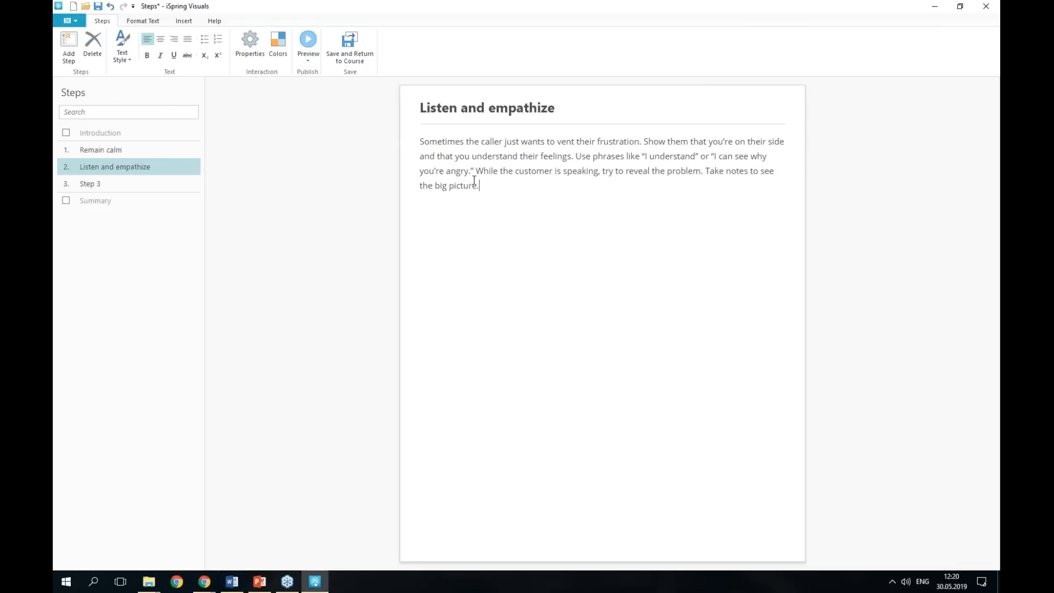
{"action": "key", "text": "Return"}
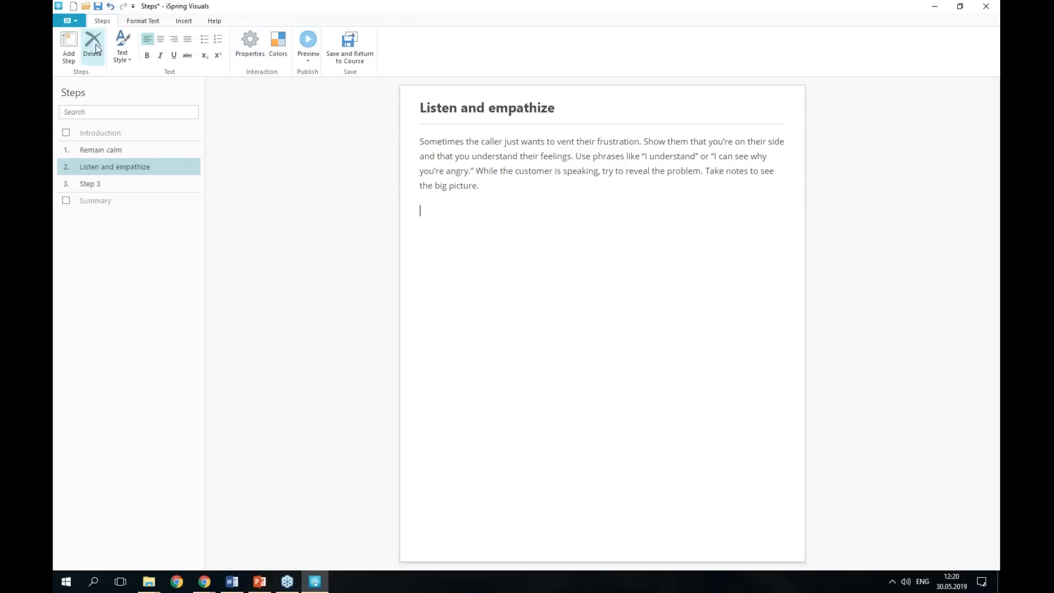
{"action": "left_click", "coordinate": [183, 21]}
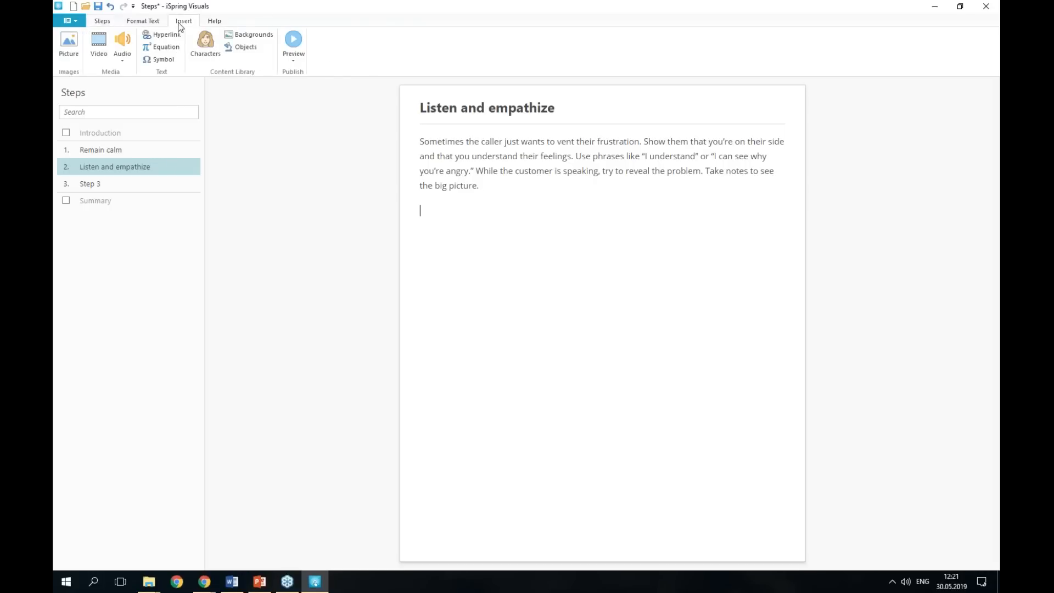
{"action": "left_click", "coordinate": [76, 47]}
Title the third step "Apologize", taking the heading from the Word document.
{"action": "left_click", "coordinate": [78, 188]}
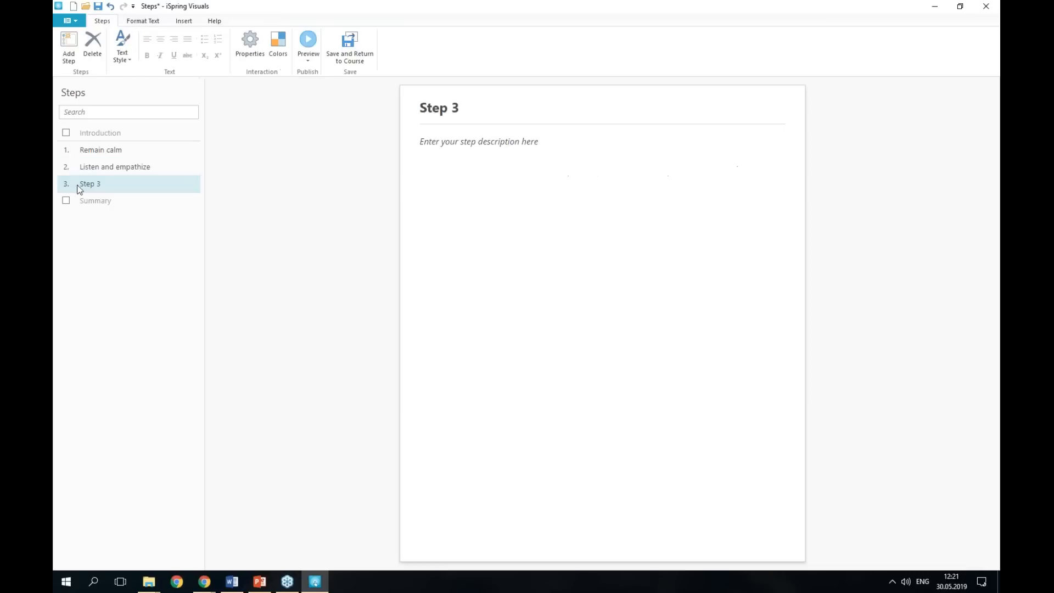
{"action": "left_click", "coordinate": [231, 581]}
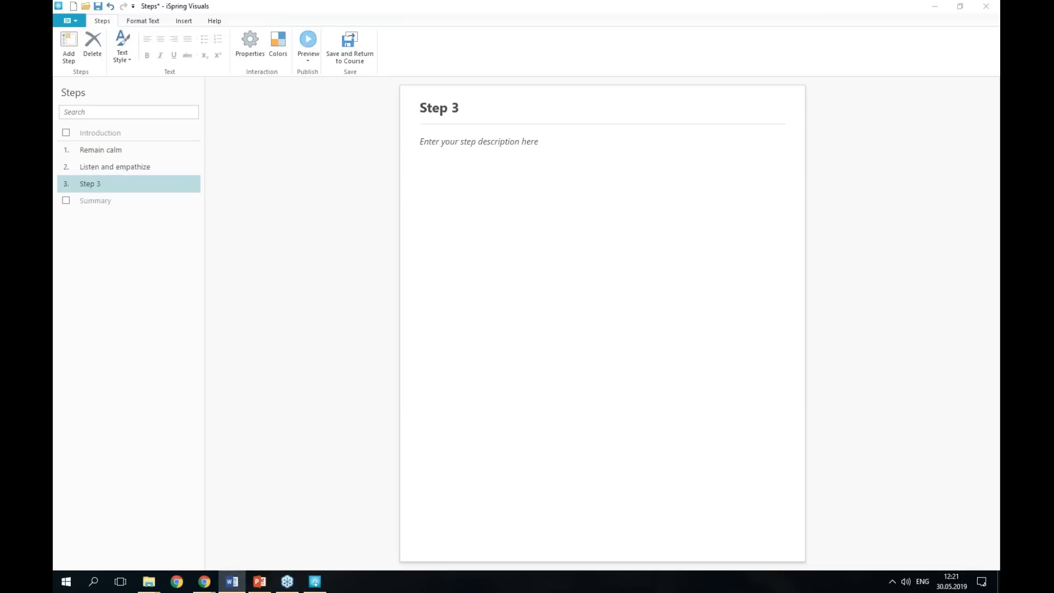
{"action": "left_click", "coordinate": [471, 109]}
{"action": "left_click_drag", "start_coordinate": [471, 108], "coordinate": [406, 113]}
{"action": "type", "text": "Apologize"}
Insert the picture of the woman offering flowers to a man at a desk into the Apologize description.
{"action": "left_click", "coordinate": [462, 152]}
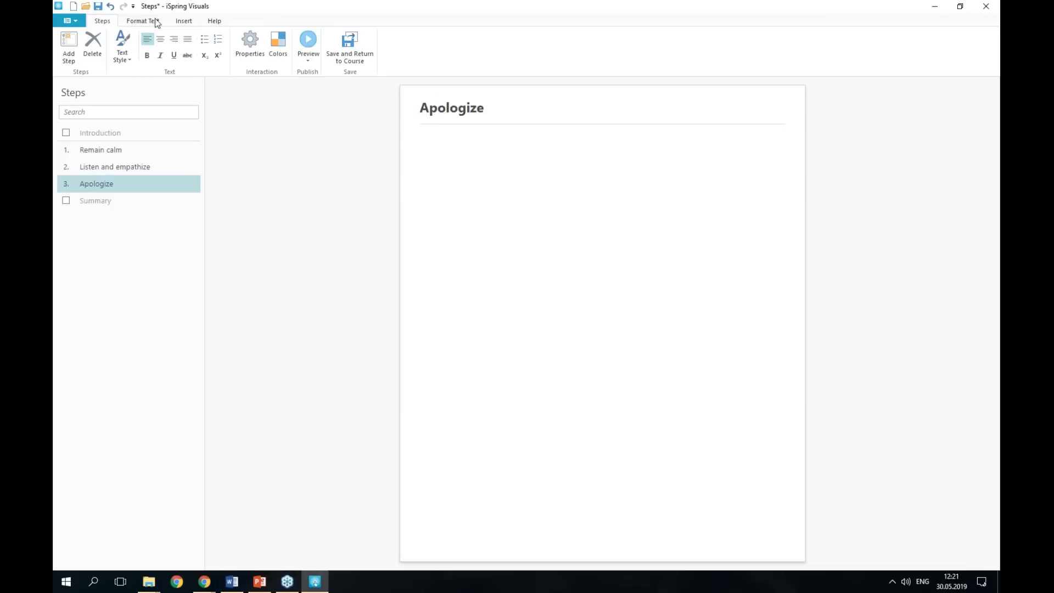
{"action": "left_click", "coordinate": [184, 21]}
{"action": "left_click", "coordinate": [69, 47]}
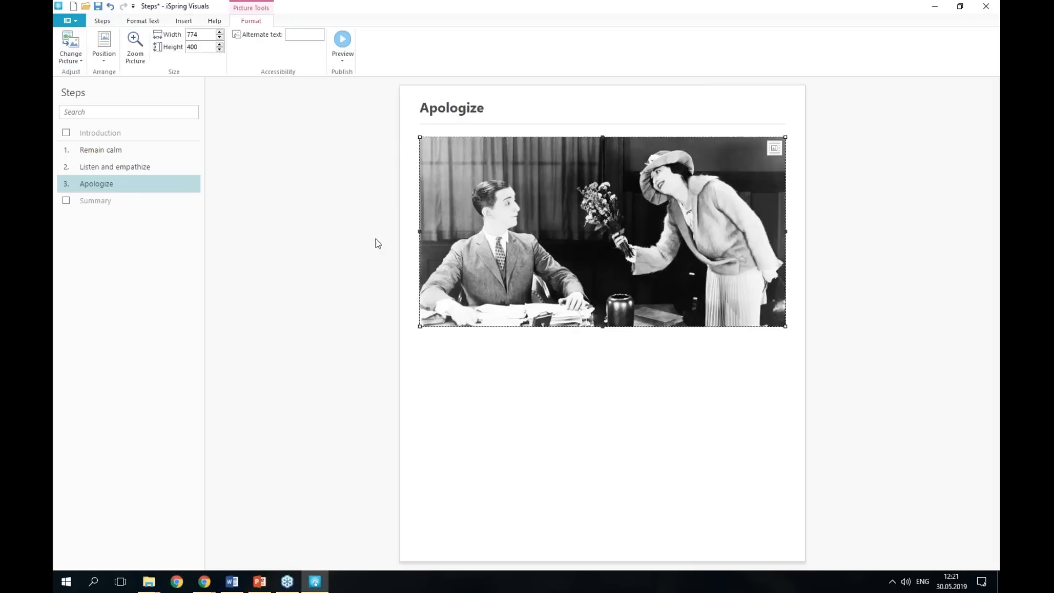
{"action": "left_click", "coordinate": [197, 284]}
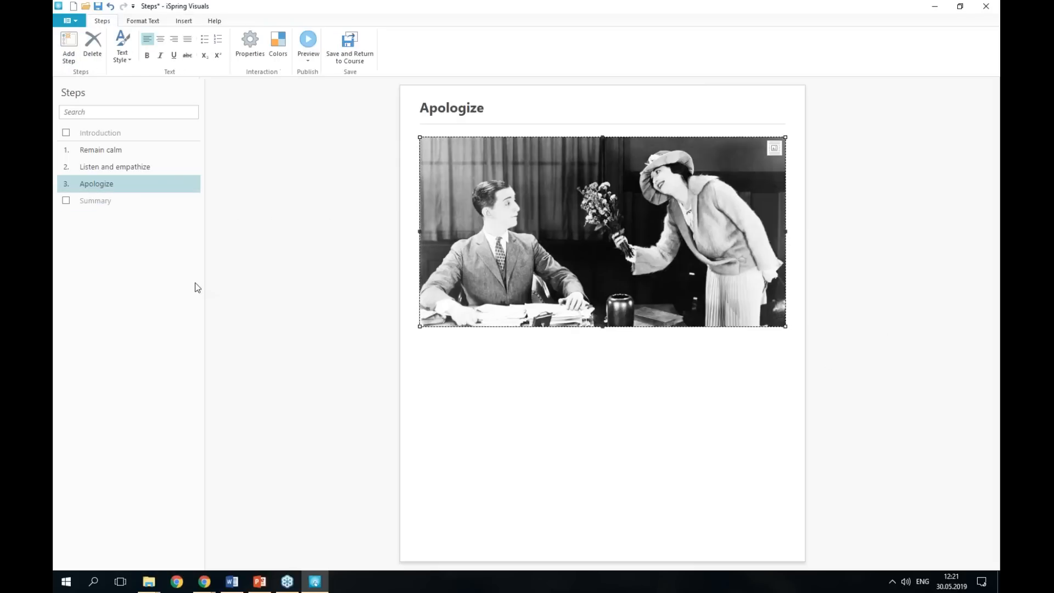
Add two more steps after Apologize and title the fourth step "Find a solution" with the heading from the Word document.
{"action": "left_click", "coordinate": [66, 39]}
{"action": "left_click", "coordinate": [65, 39]}
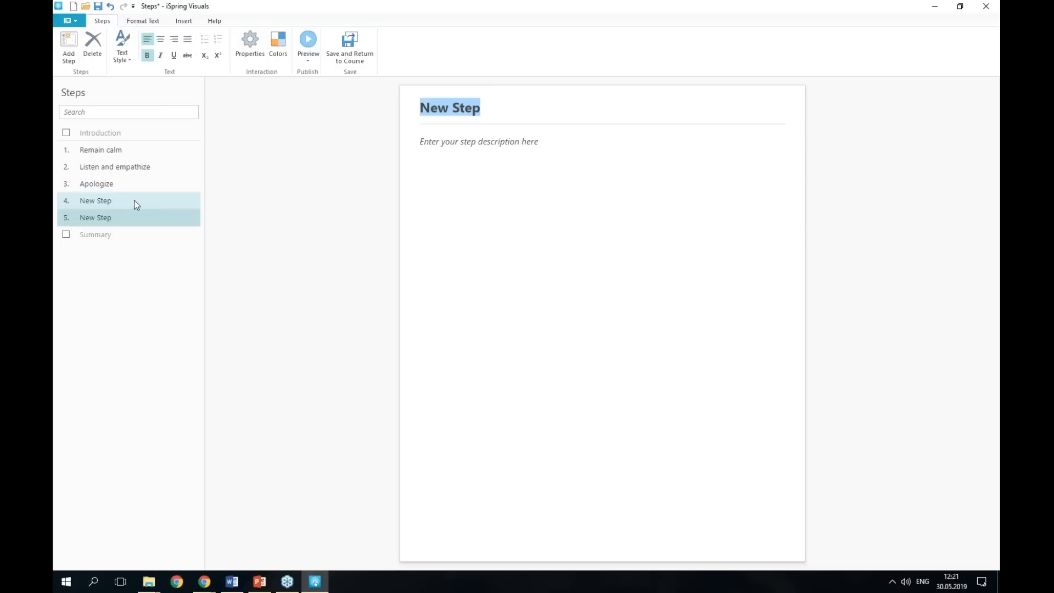
{"action": "left_click", "coordinate": [134, 200]}
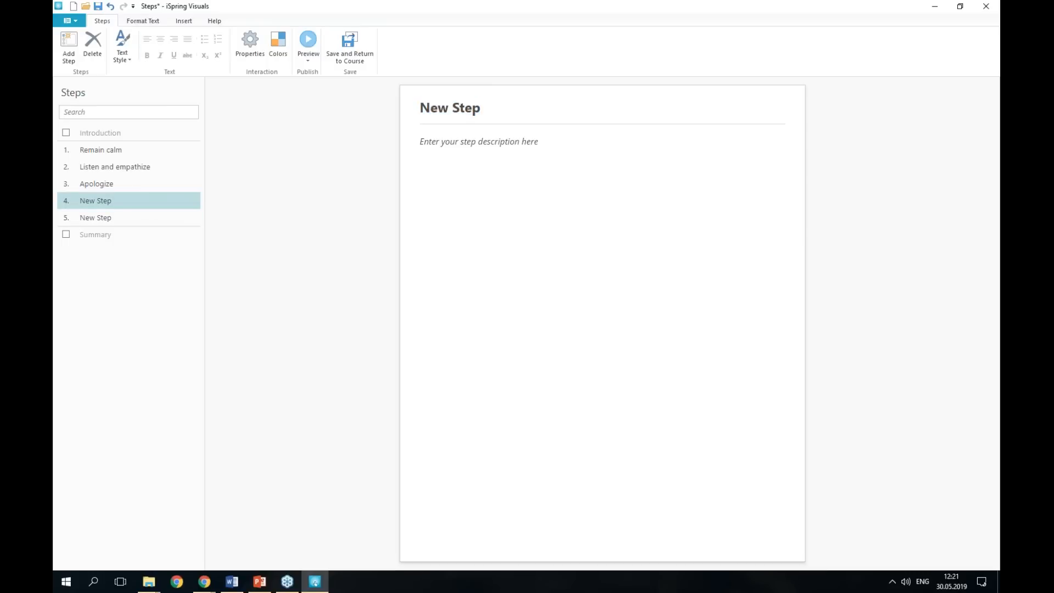
{"action": "key", "text": "alt+Tab"}
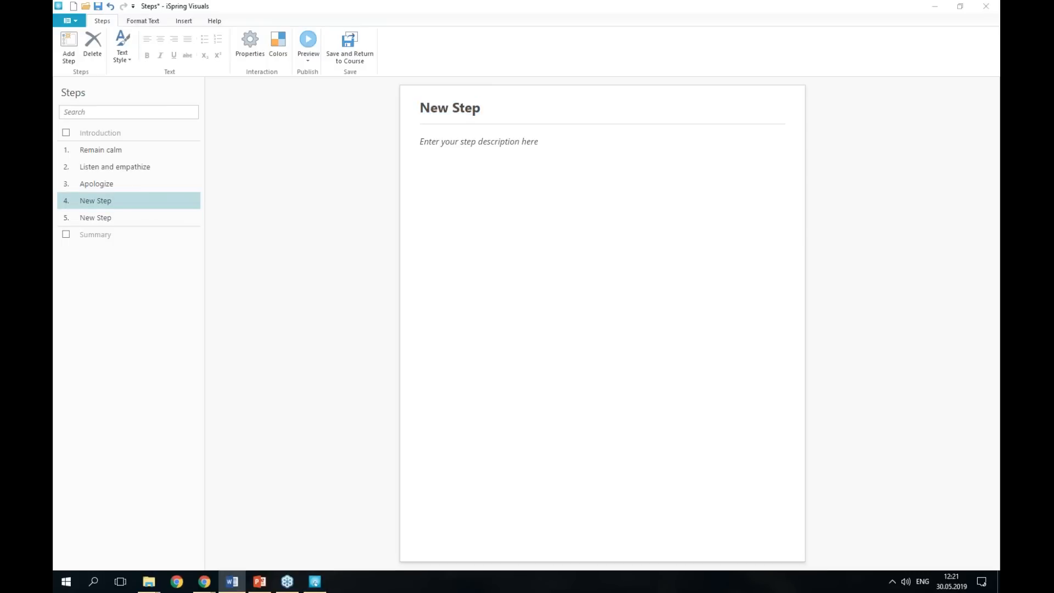
{"action": "left_click_drag", "start_coordinate": [484, 113], "coordinate": [403, 120]}
{"action": "type", "text": "Find a solution"}
Fill the Find a solution description with the Word text beginning "Tell the caller how you can fix the problem" and insert the street puddle picture below.
{"action": "left_click", "coordinate": [488, 147]}
{"action": "key", "text": "alt+Tab"}
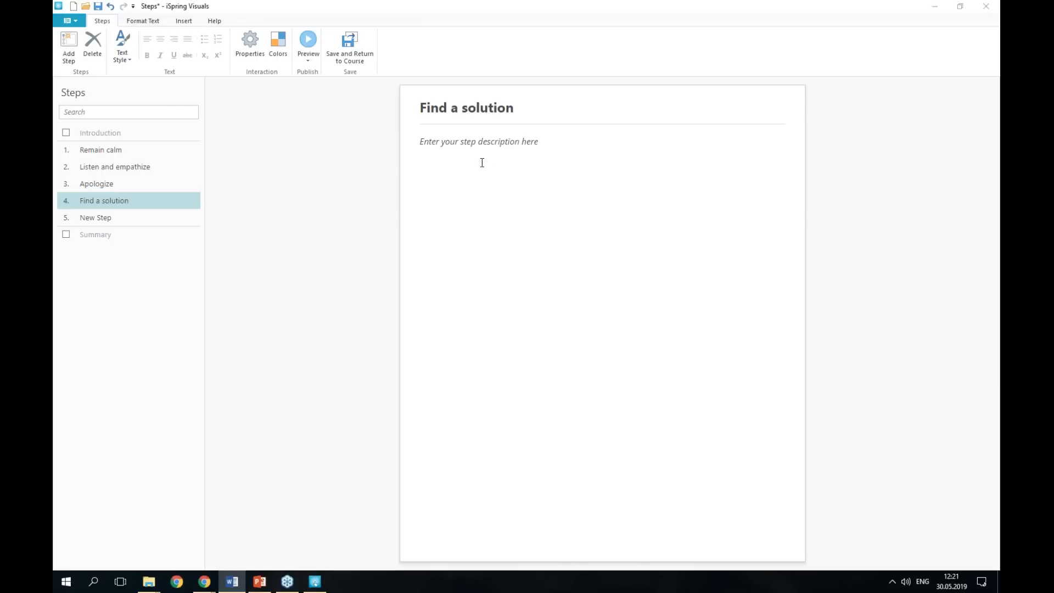
{"action": "key", "text": "alt+Tab"}
{"action": "type", "text": "Tell the caller how you can fix the problem. \"I will contact the production team, and we will ship the replacement item tomorrow by noon.\" However, you shouldn’t make promises you won’t be able to keep. If there’s no simple way to resolve the caller’s issue, offer them something as a compensation. \"To make up for the inconvenience, let me offer you 50% off your next order.\""}
{"action": "left_click", "coordinate": [184, 20]}
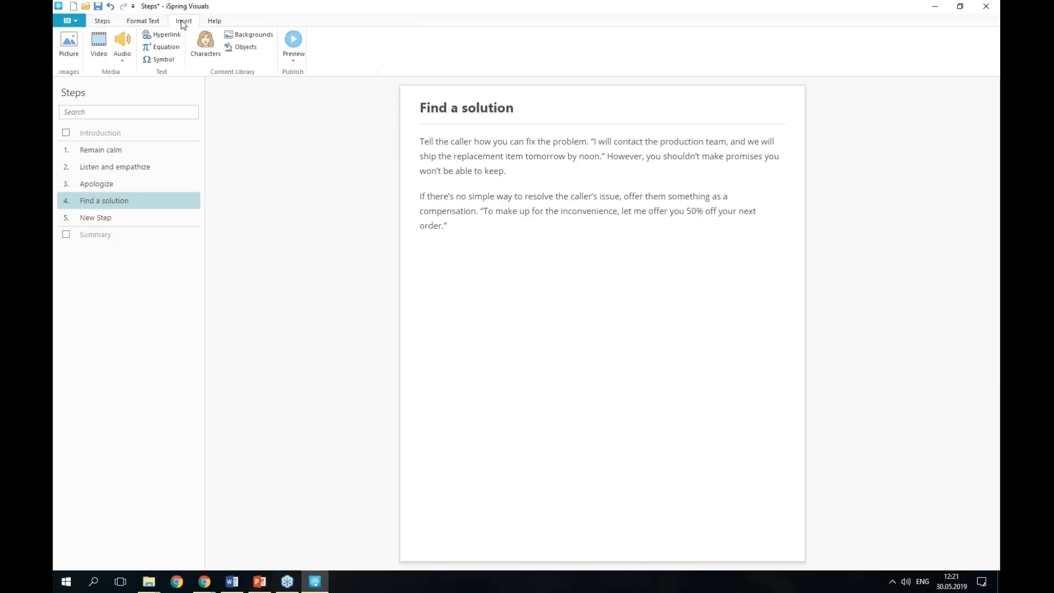
{"action": "left_click", "coordinate": [73, 50]}
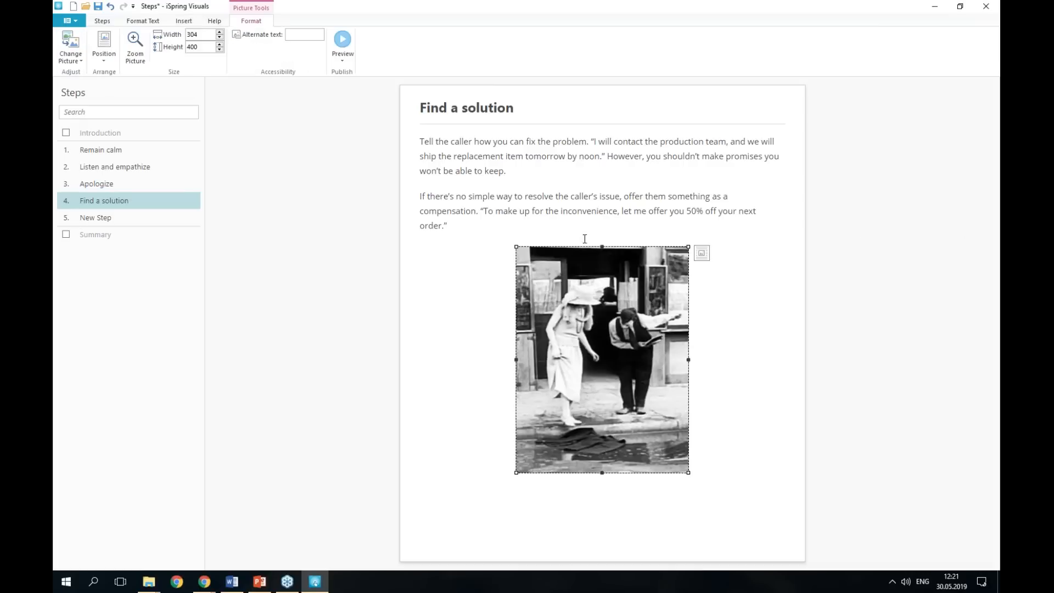
Wrap the Find a solution text around the picture on its right side and shrink the picture to about two thirds of its size.
{"action": "left_click", "coordinate": [536, 217]}
{"action": "left_click", "coordinate": [621, 312]}
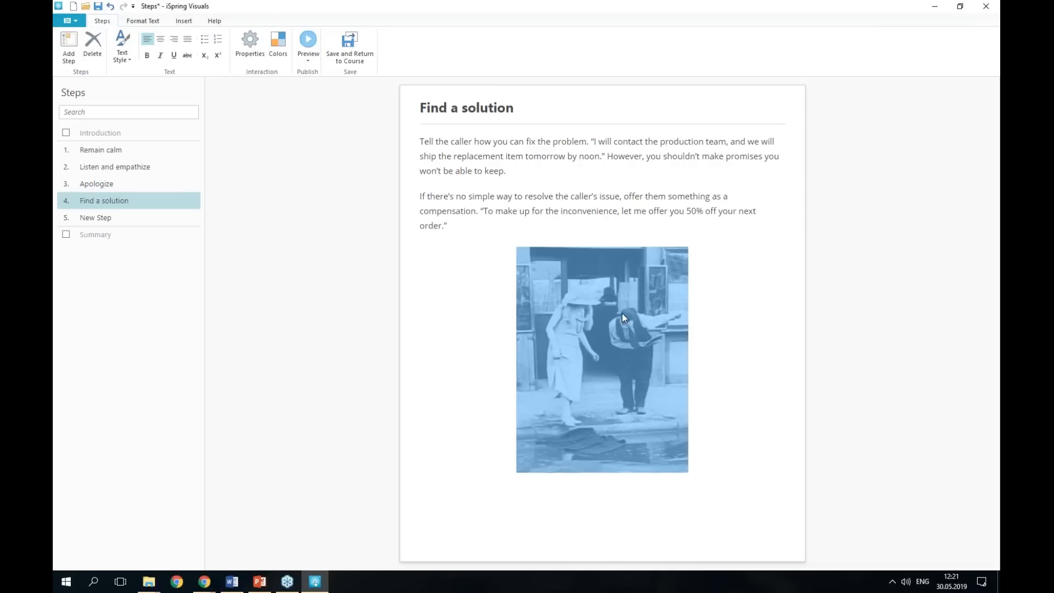
{"action": "left_click", "coordinate": [702, 254]}
{"action": "left_click", "coordinate": [740, 402]}
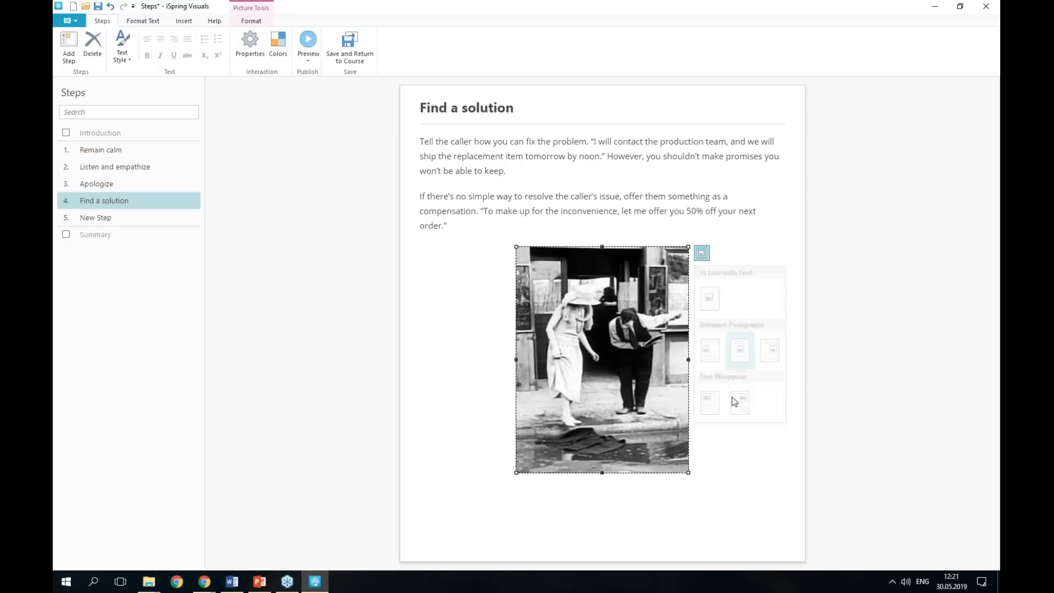
{"action": "left_click_drag", "start_coordinate": [696, 152], "coordinate": [693, 154]}
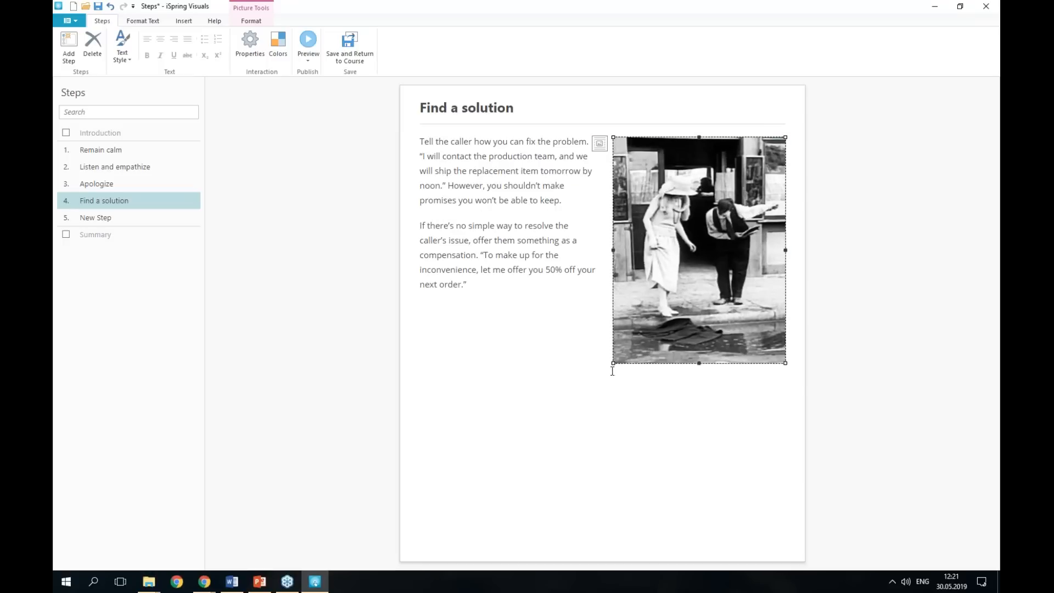
{"action": "left_click_drag", "start_coordinate": [613, 367], "coordinate": [675, 275]}
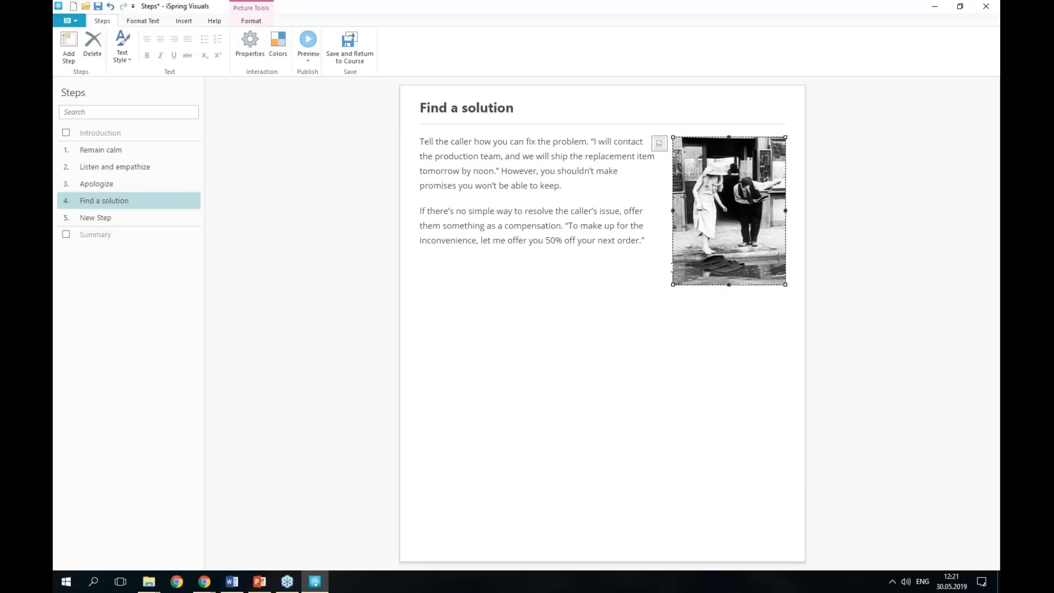
Title the fifth step "Take a break", taking the heading from the Word document.
{"action": "left_click", "coordinate": [94, 220]}
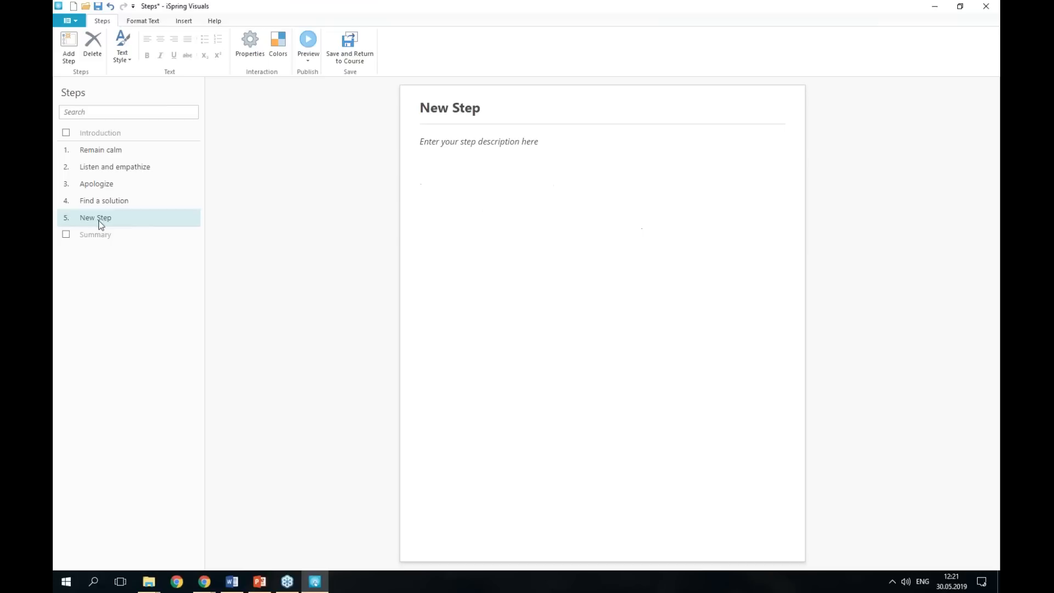
{"action": "key", "text": "alt+Tab"}
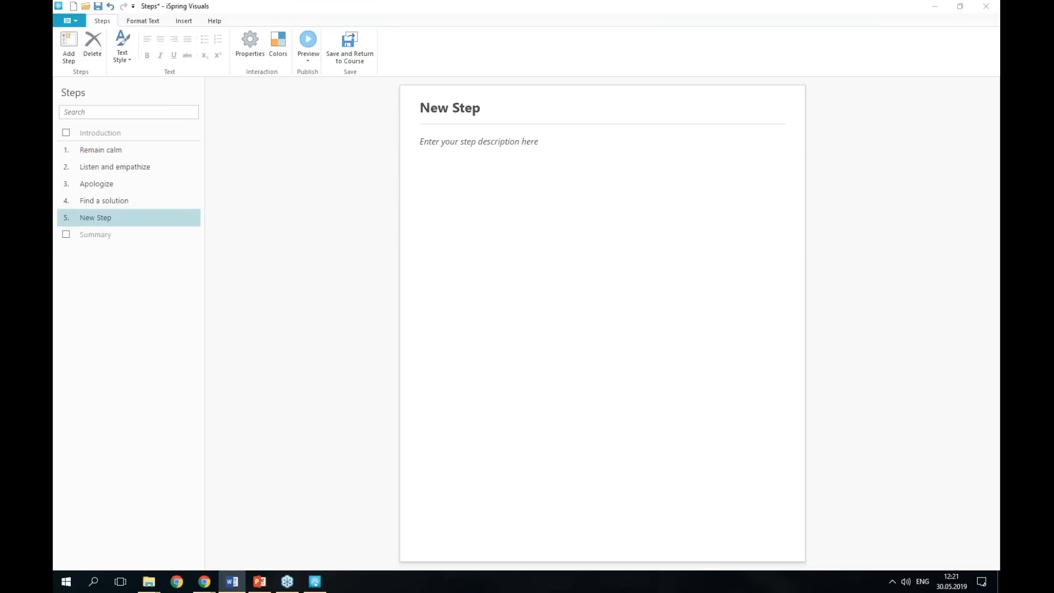
{"action": "left_click_drag", "start_coordinate": [481, 109], "coordinate": [422, 119]}
{"action": "type", "text": "Take a break"}
Fill the Take a break description with the Word text beginning "However professional you may be" and insert the picture of workers sitting on a beam below.
{"action": "key", "text": "alt+Tab"}
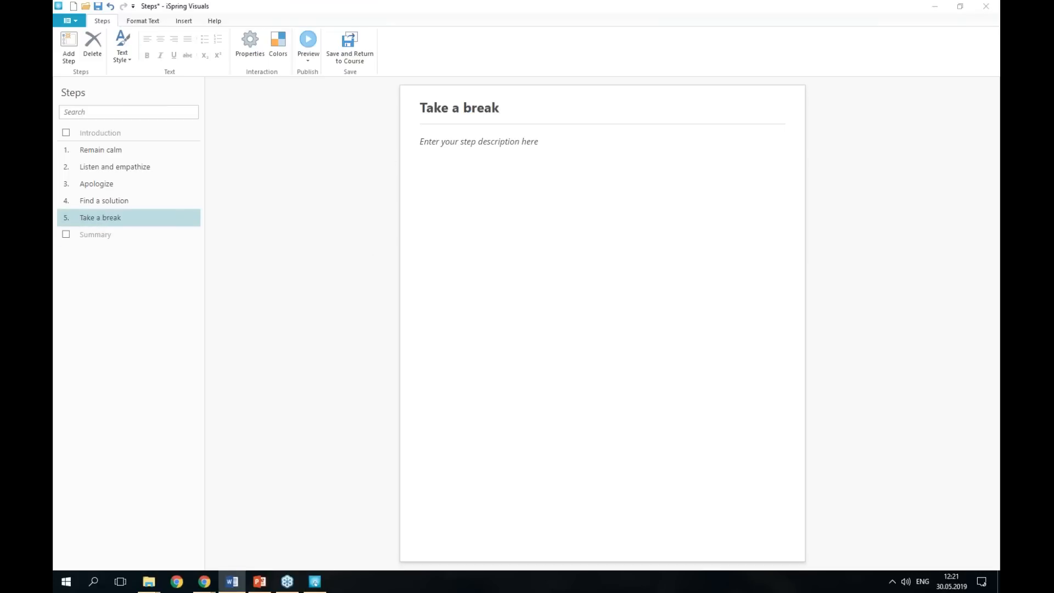
{"action": "left_click", "coordinate": [456, 150]}
{"action": "type", "text": "However professional you may be, dealing with an angry customer is always a stress. That is why, after the conversation is over, try to relax. Take a walk around the office, listen to music, drink a cup of tea — do not keep the stress inside you. Once you’re back to normal, you can continue taking calls and helping clients."}
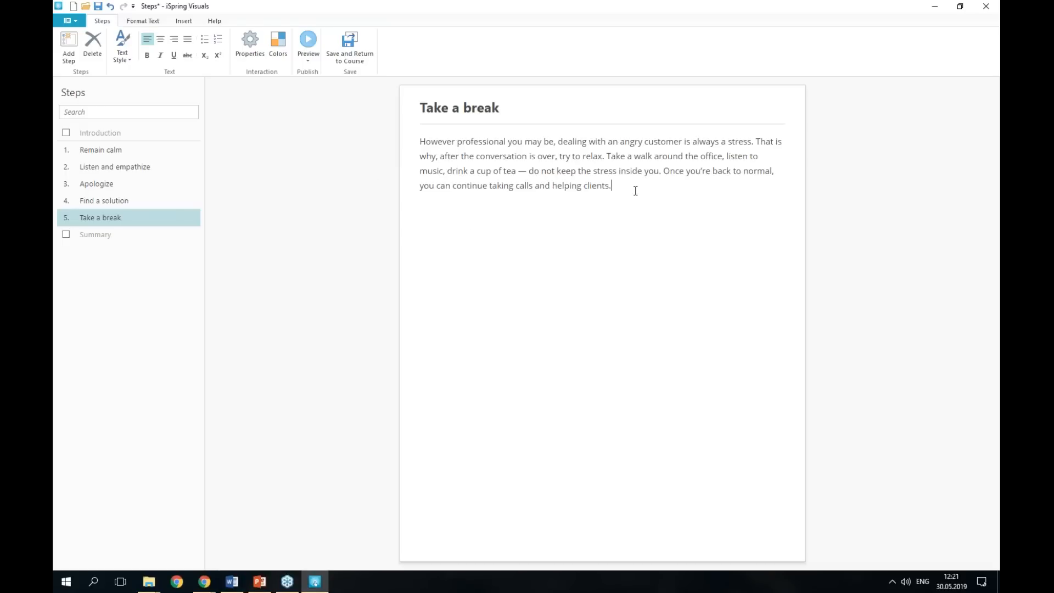
{"action": "left_click", "coordinate": [185, 23]}
{"action": "left_click", "coordinate": [68, 52]}
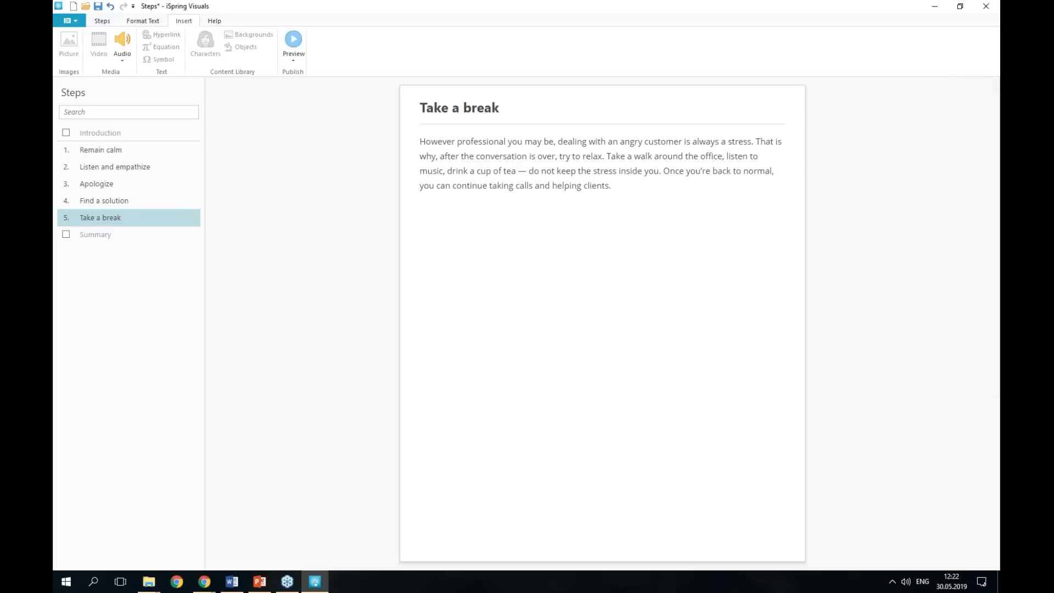
{"action": "left_click", "coordinate": [559, 437]}
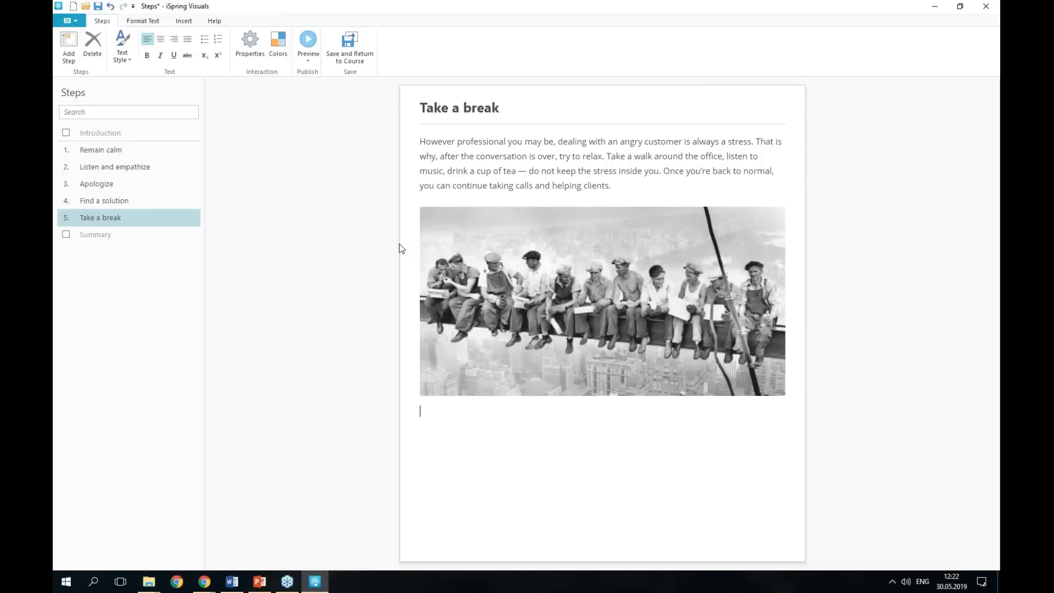
Preview the whole interaction in desktop and landscape tablet views, opening the Listen and empathize and Apologize steps.
{"action": "left_click", "coordinate": [314, 48]}
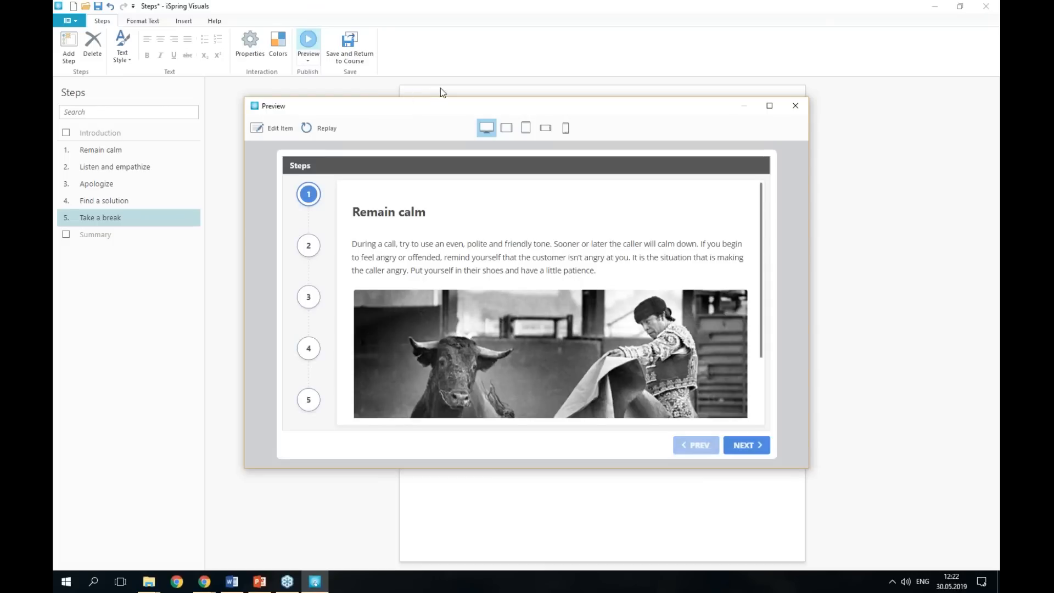
{"action": "left_click", "coordinate": [311, 250]}
{"action": "left_click", "coordinate": [308, 296]}
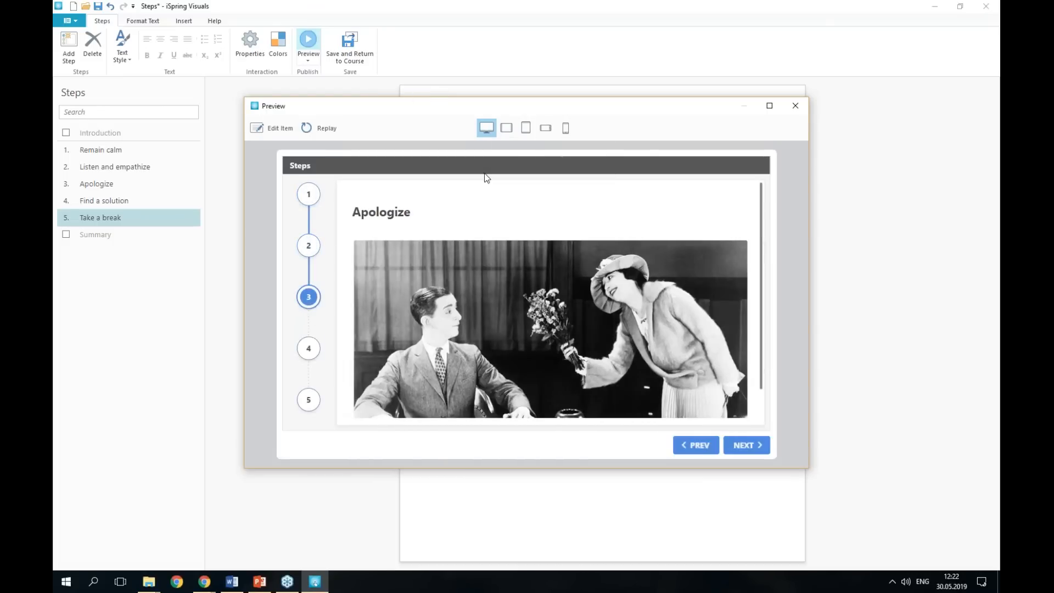
{"action": "left_click", "coordinate": [506, 127]}
{"action": "left_click", "coordinate": [357, 258]}
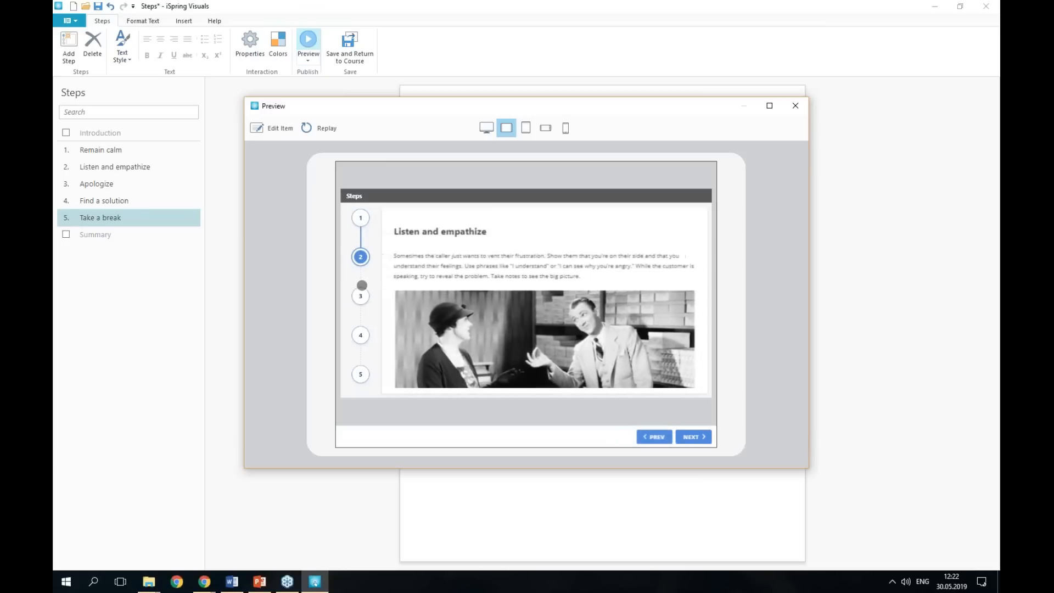
{"action": "left_click", "coordinate": [360, 296]}
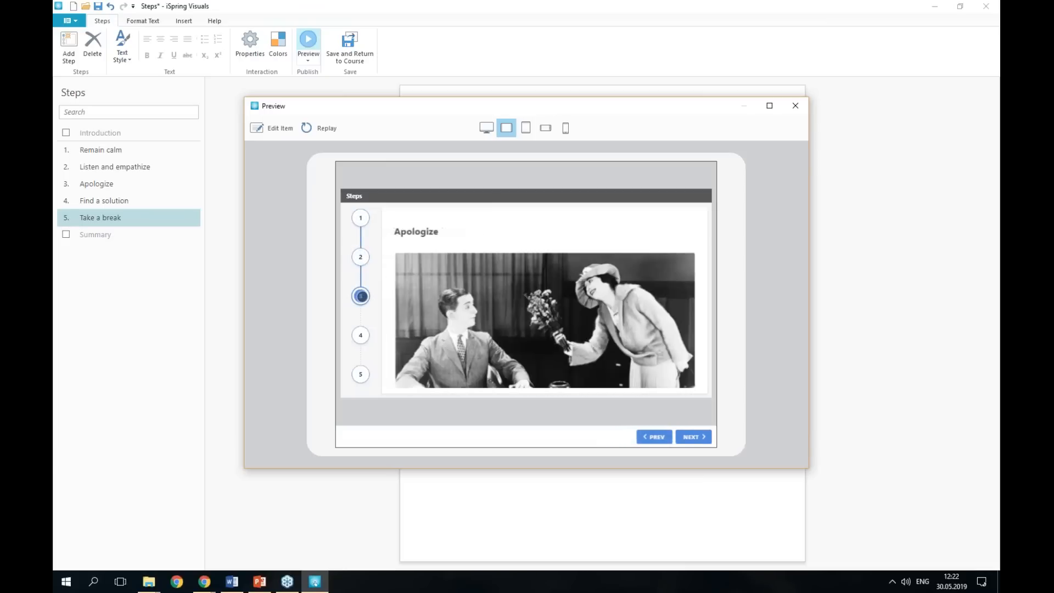
Preview the second, third and fourth steps in portrait phone view, reading through the Find a solution text.
{"action": "left_click", "coordinate": [564, 129]}
{"action": "left_click", "coordinate": [499, 211]}
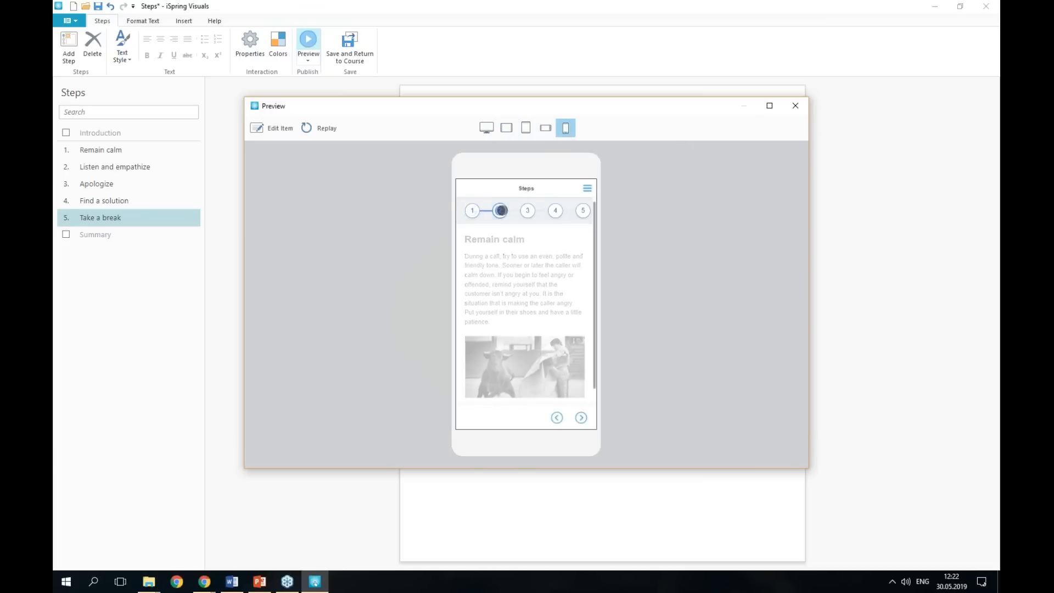
{"action": "left_click", "coordinate": [528, 210]}
{"action": "left_click", "coordinate": [553, 211]}
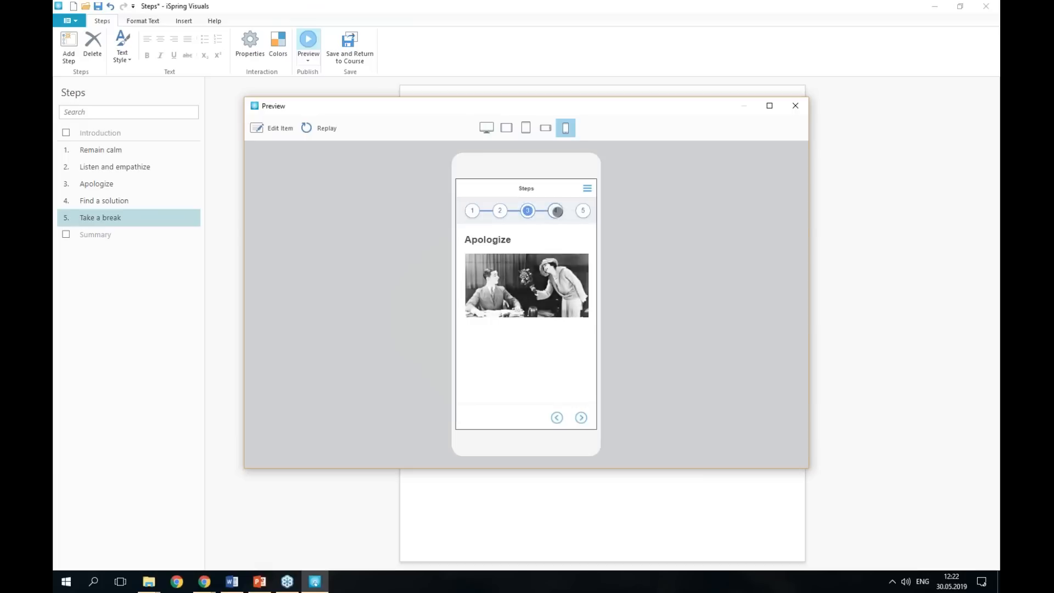
{"action": "scroll", "coordinate": [546, 263], "scroll_direction": "down", "scroll_amount": 2}
{"action": "scroll", "coordinate": [548, 253], "scroll_direction": "up", "scroll_amount": 2}
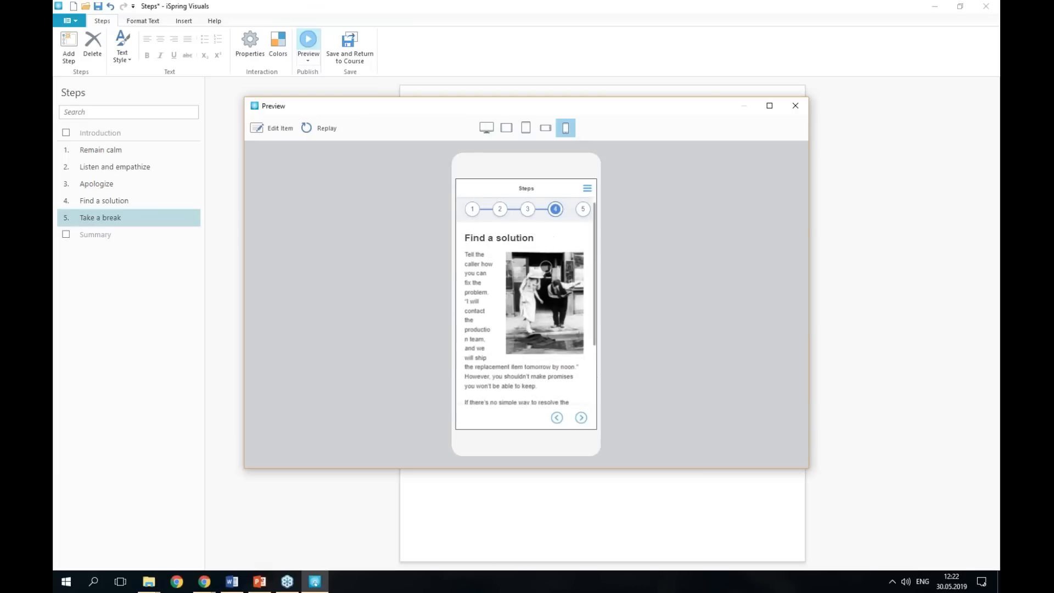
{"action": "left_click", "coordinate": [795, 106]}
Enlarge the Find a solution picture proportionally to slightly more than half the width of the text area.
{"action": "left_click", "coordinate": [110, 201]}
{"action": "left_click", "coordinate": [730, 211]}
{"action": "left_click_drag", "start_coordinate": [673, 285], "coordinate": [583, 404]}
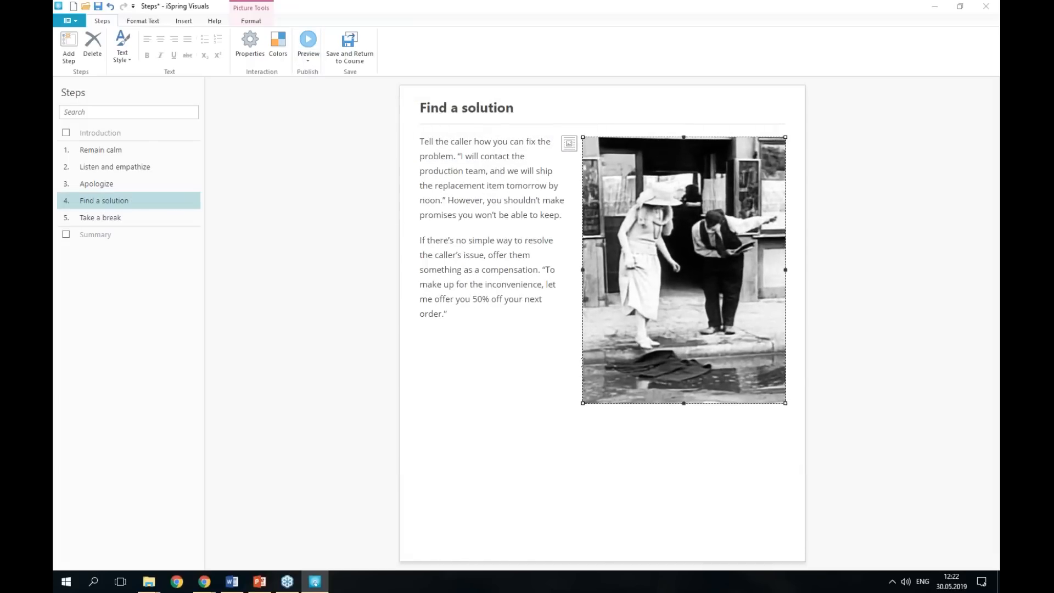
{"action": "left_click", "coordinate": [462, 301]}
Check the Find a solution step in portrait phone preview, and save the interaction back into the PowerPoint course.
{"action": "left_click", "coordinate": [308, 41]}
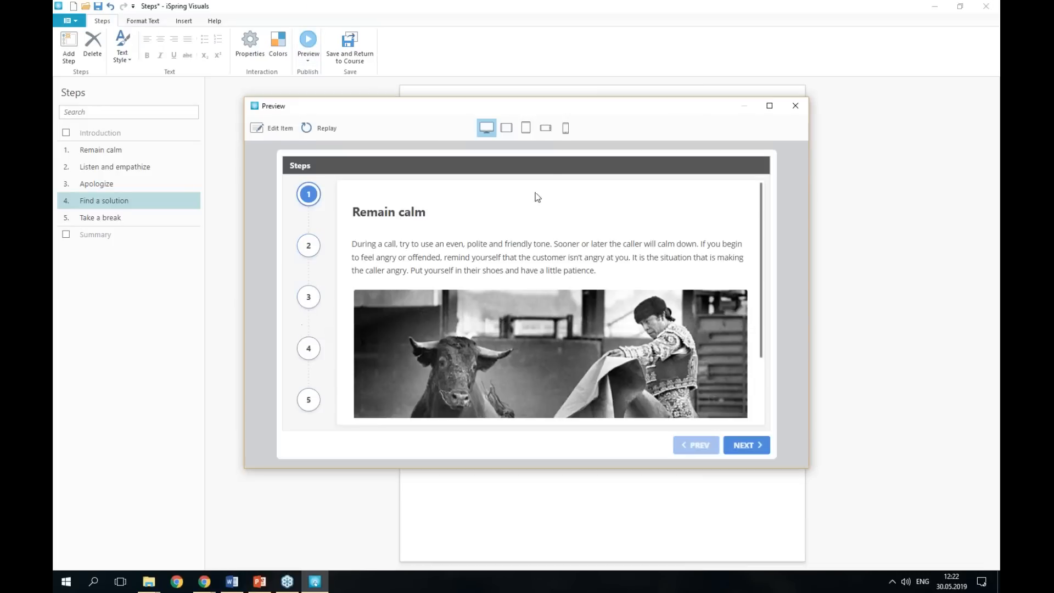
{"action": "left_click", "coordinate": [566, 127]}
{"action": "left_click", "coordinate": [554, 210]}
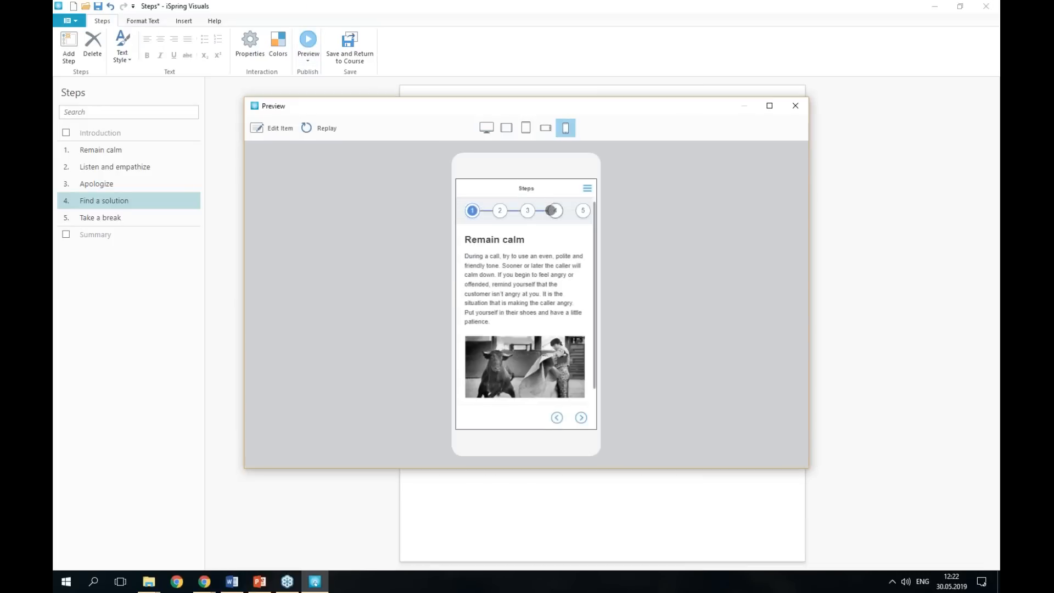
{"action": "scroll", "coordinate": [527, 303], "scroll_direction": "down", "scroll_amount": 3}
{"action": "scroll", "coordinate": [526, 303], "scroll_direction": "up", "scroll_amount": 3}
{"action": "scroll", "coordinate": [526, 302], "scroll_direction": "down", "scroll_amount": 3}
{"action": "scroll", "coordinate": [526, 303], "scroll_direction": "up", "scroll_amount": 3}
{"action": "left_click", "coordinate": [797, 107]}
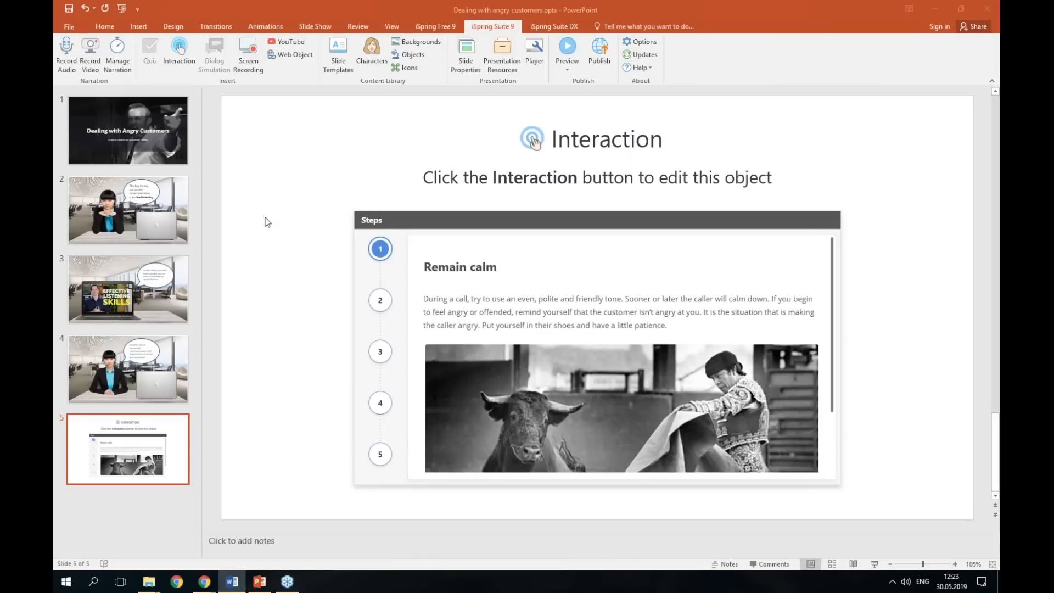
Add a new slide with the Blank layout after the interaction slide.
{"action": "left_click", "coordinate": [110, 25]}
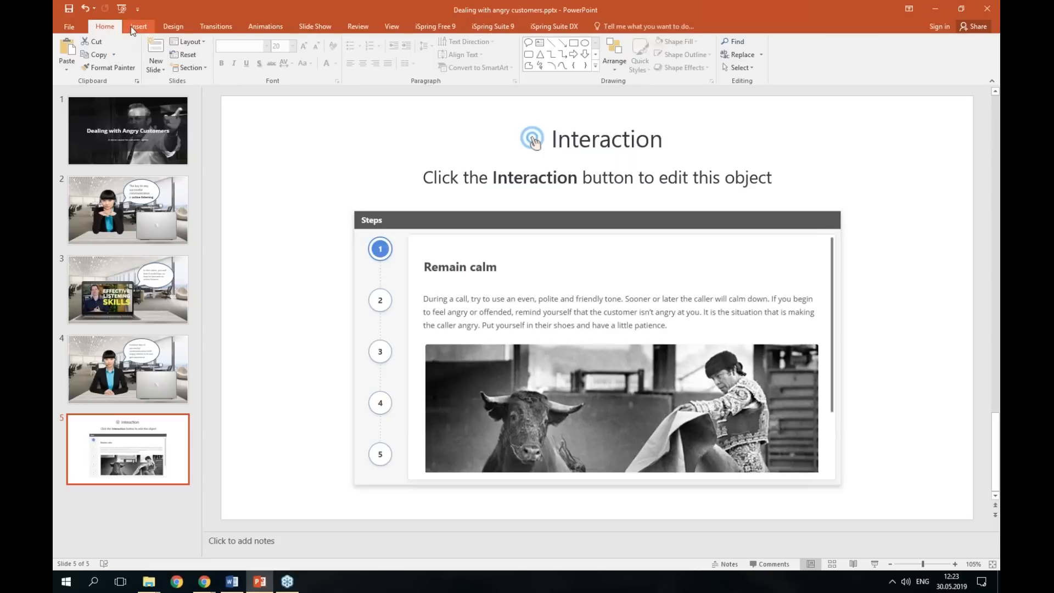
{"action": "left_click", "coordinate": [157, 66]}
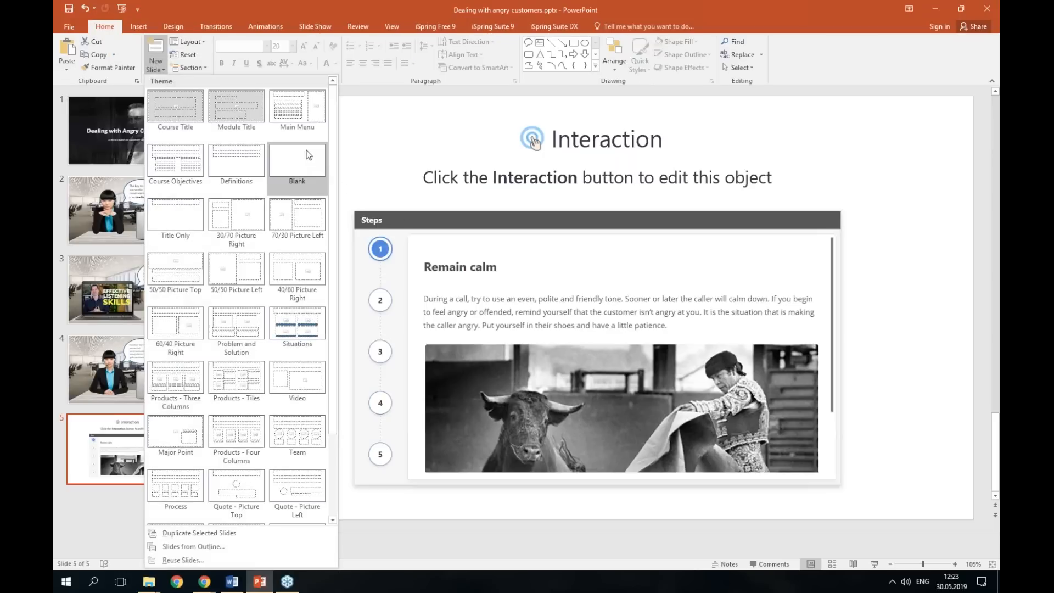
{"action": "left_click", "coordinate": [305, 167]}
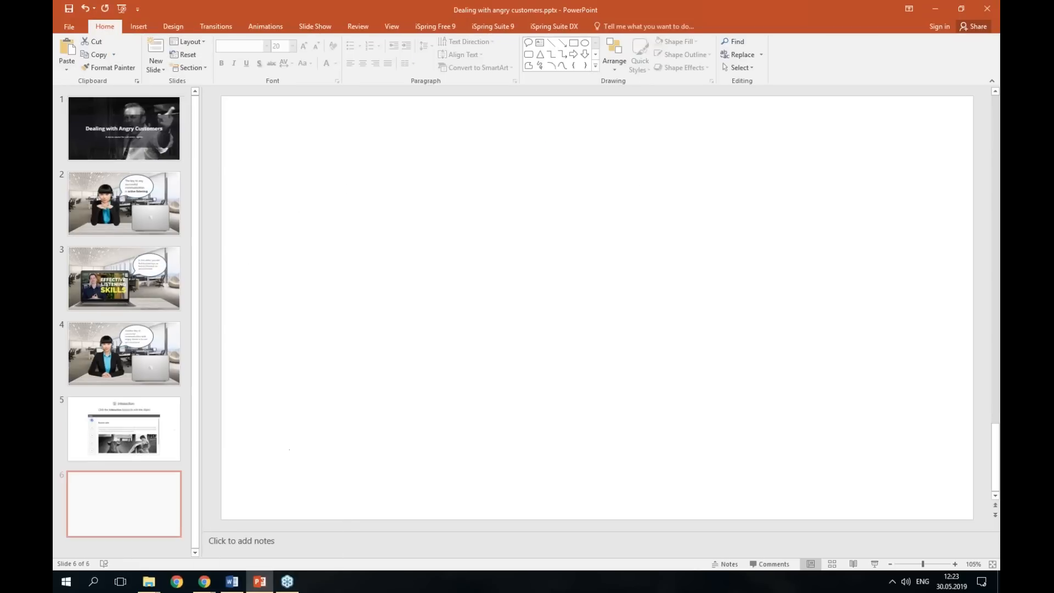
Create a new graded quiz in iSpring QuizMaker for the blank sixth slide.
{"action": "left_click", "coordinate": [506, 26]}
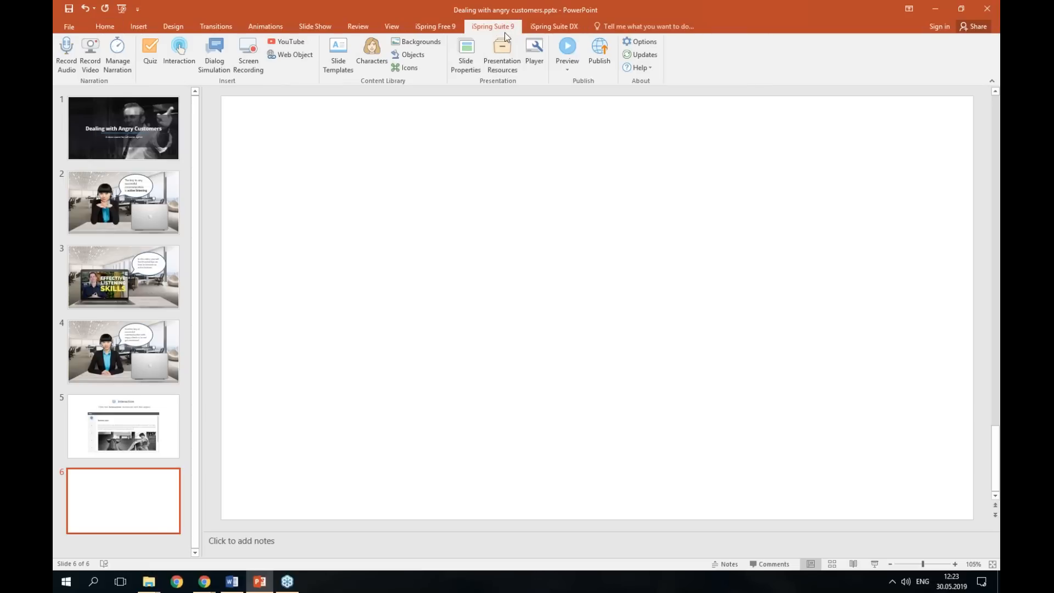
{"action": "left_click", "coordinate": [150, 53]}
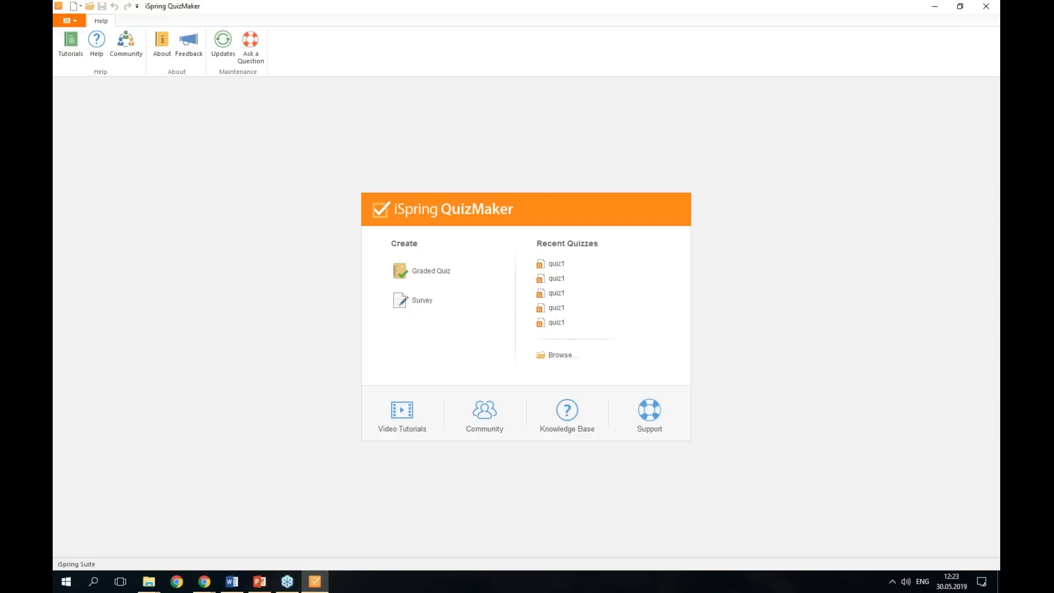
{"action": "left_click", "coordinate": [426, 274]}
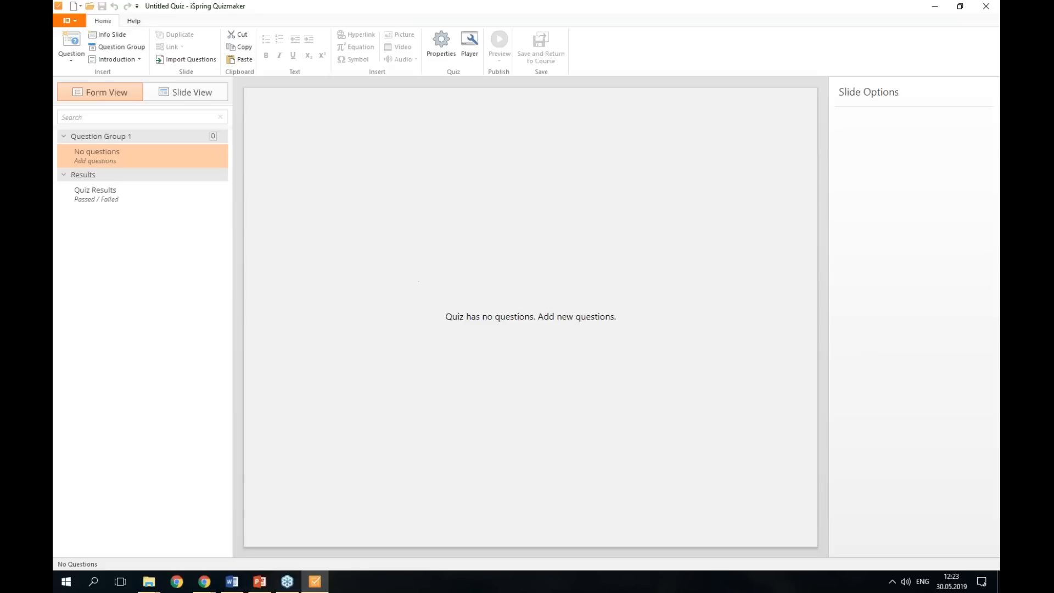
Look over the available question types, add an info slide to the quiz and check its layout in Slide View.
{"action": "left_click", "coordinate": [66, 40]}
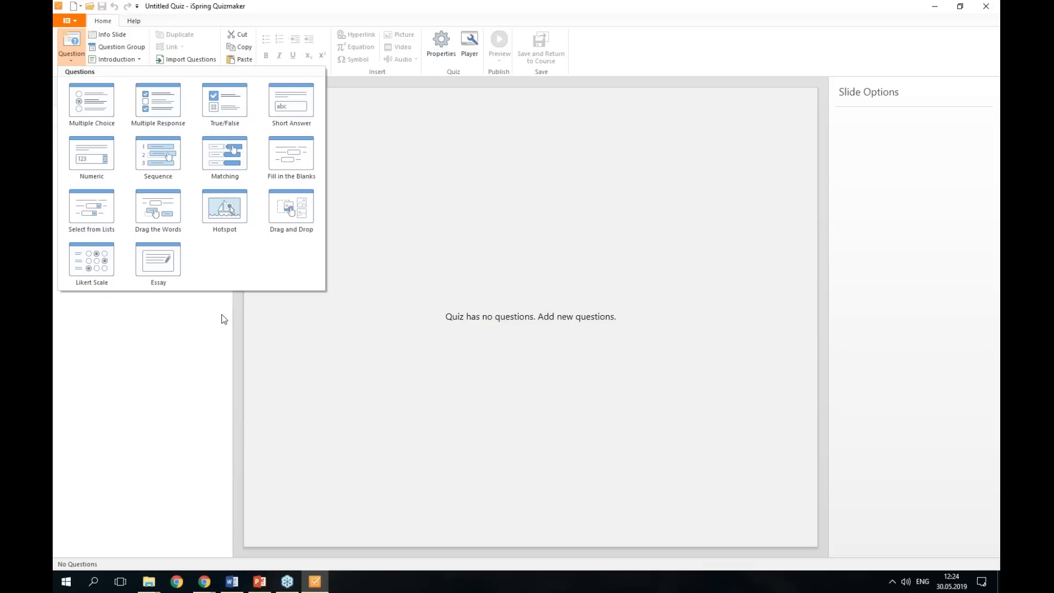
{"action": "left_click", "coordinate": [205, 334]}
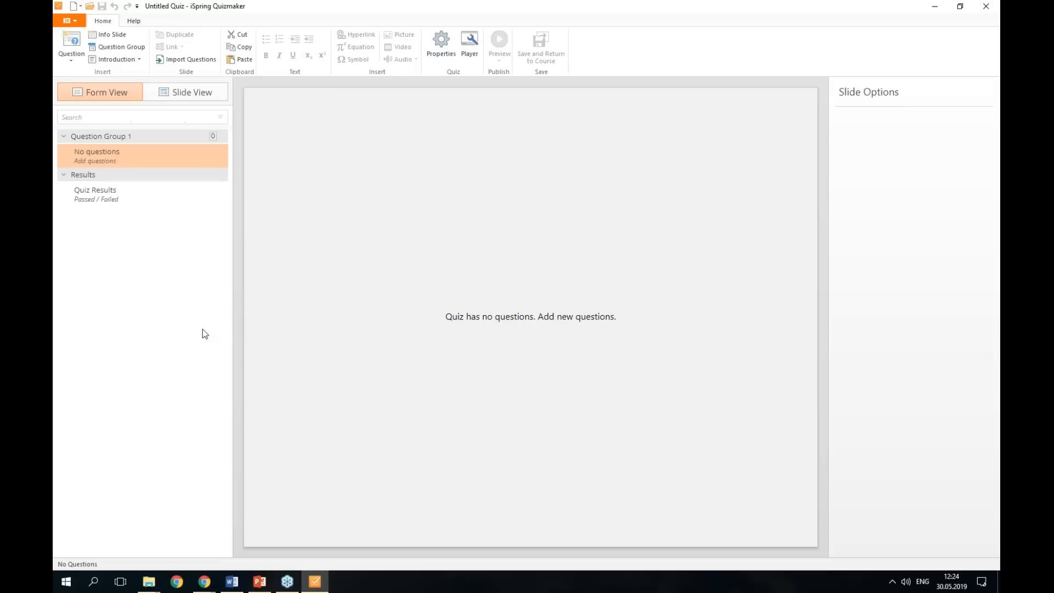
{"action": "left_click", "coordinate": [108, 34]}
{"action": "left_click", "coordinate": [298, 129]}
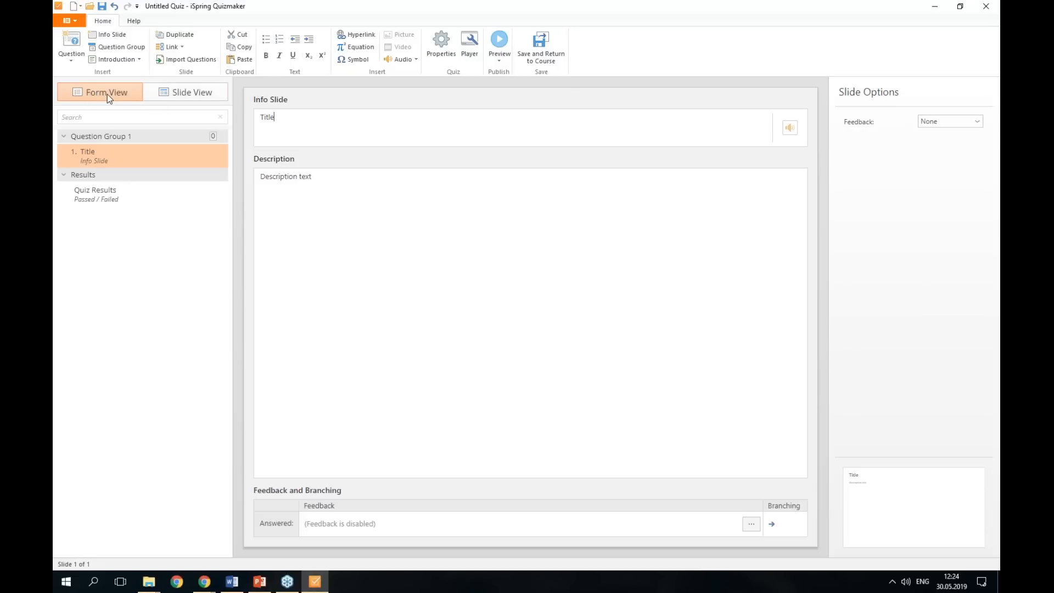
{"action": "left_click", "coordinate": [176, 93]}
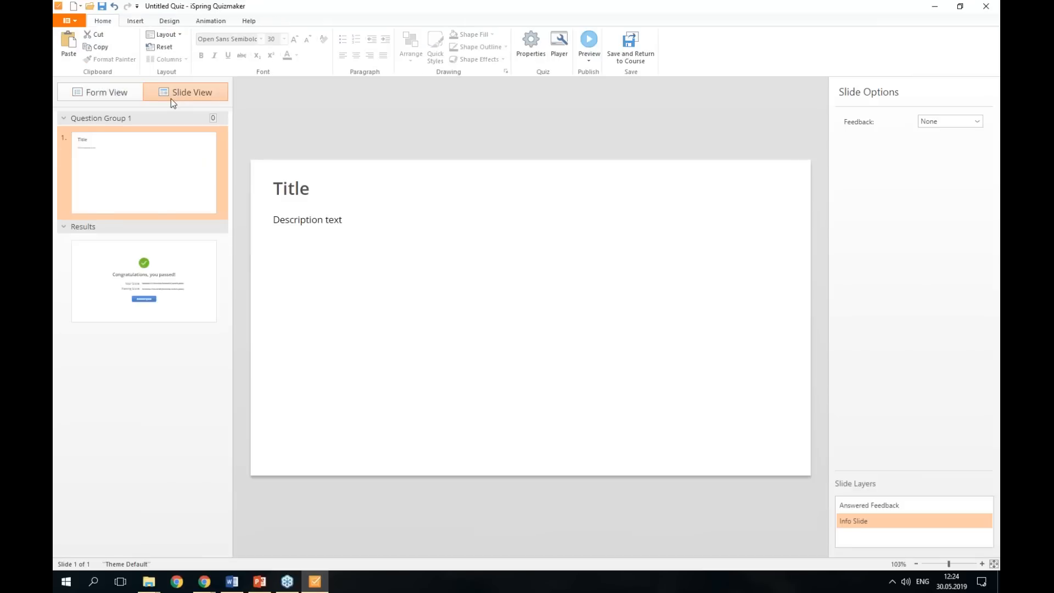
{"action": "left_click", "coordinate": [110, 96]}
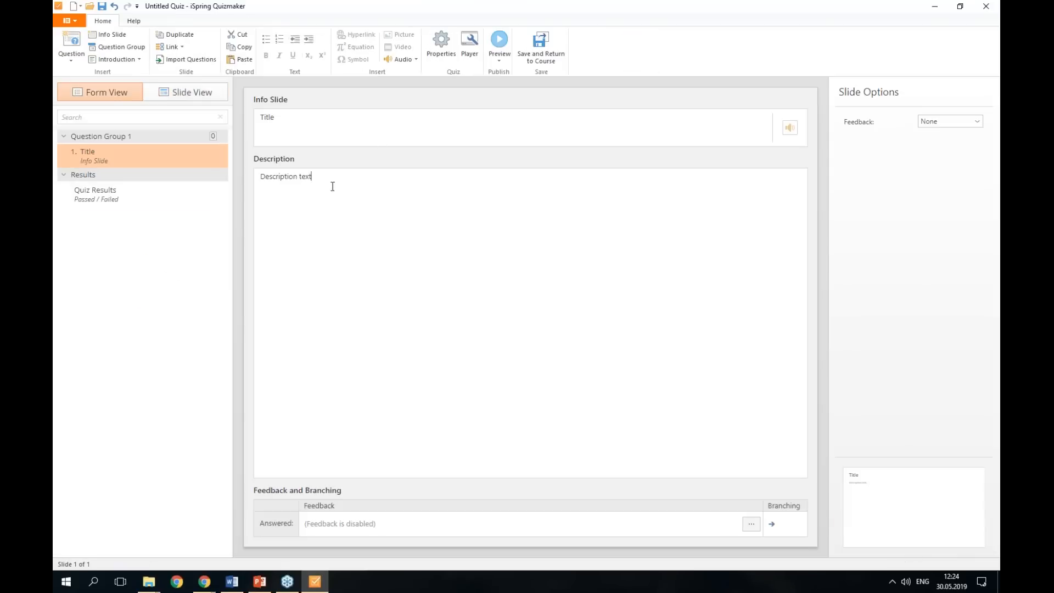
Clear the info slide's description text and set its title to "Dealing with Angry Customers".
{"action": "left_click_drag", "start_coordinate": [332, 179], "coordinate": [261, 169]}
{"action": "key", "text": "Delete"}
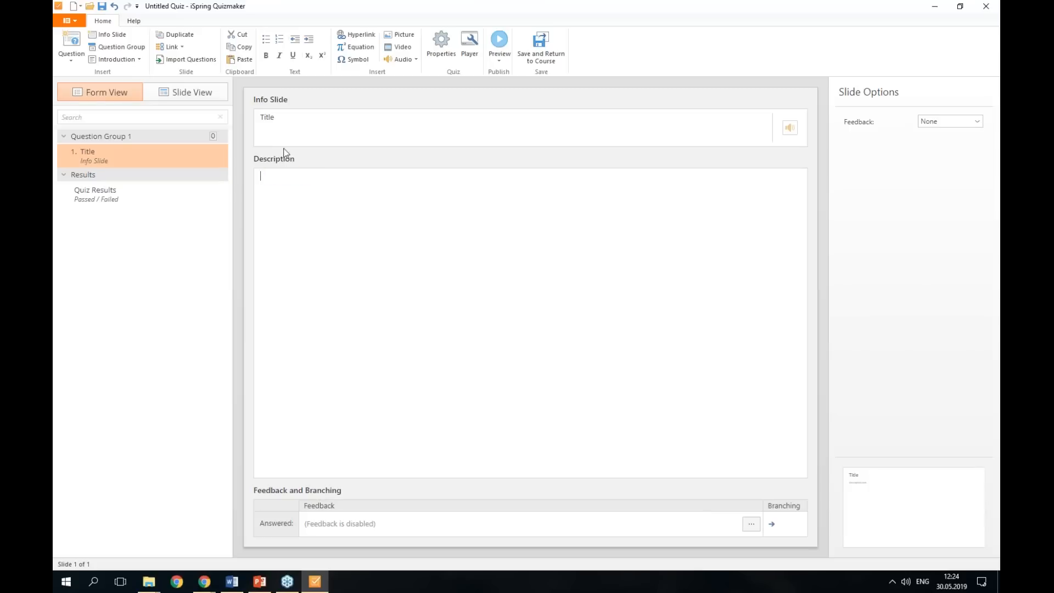
{"action": "left_click", "coordinate": [307, 117]}
{"action": "left_click_drag", "start_coordinate": [279, 119], "coordinate": [257, 133]}
{"action": "type", "text": "Dealing with Angry Customers"}
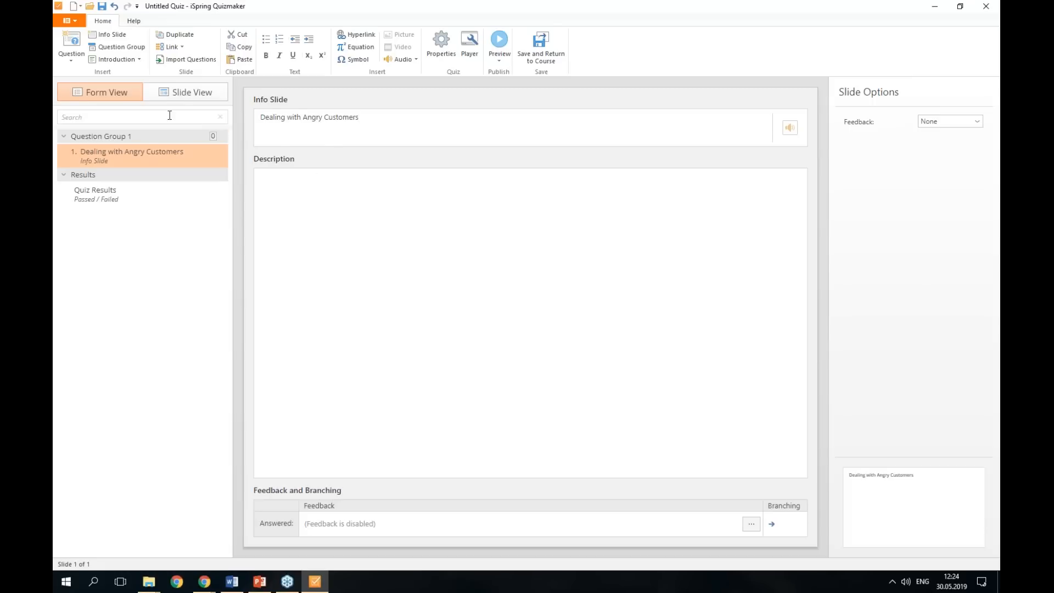
Insert the full-slide picture of the man shouting at a telephone on the info slide and send it to the back.
{"action": "left_click", "coordinate": [174, 90]}
{"action": "left_click", "coordinate": [134, 22]}
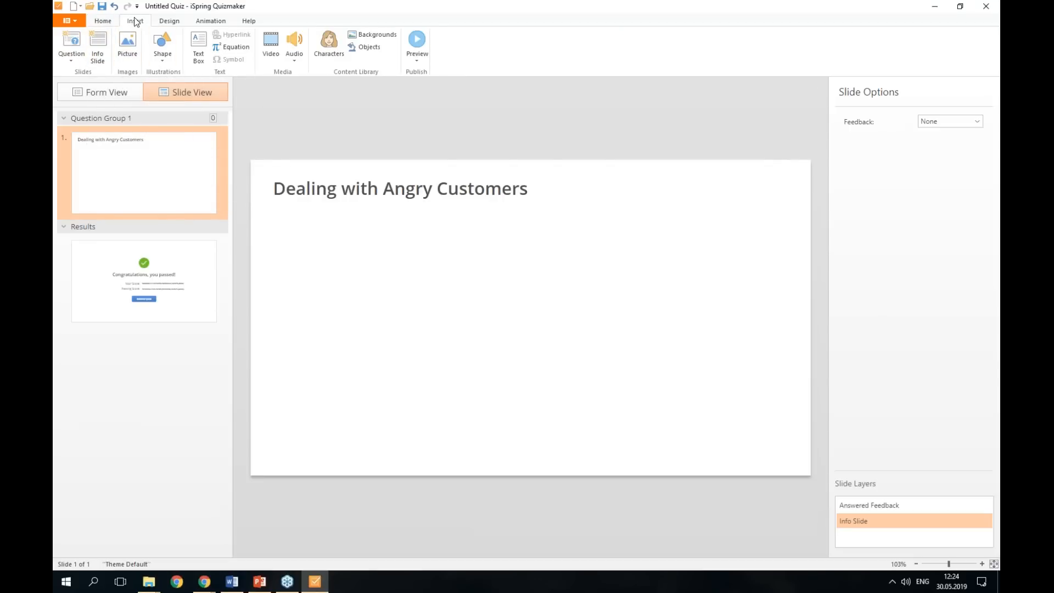
{"action": "left_click", "coordinate": [127, 46]}
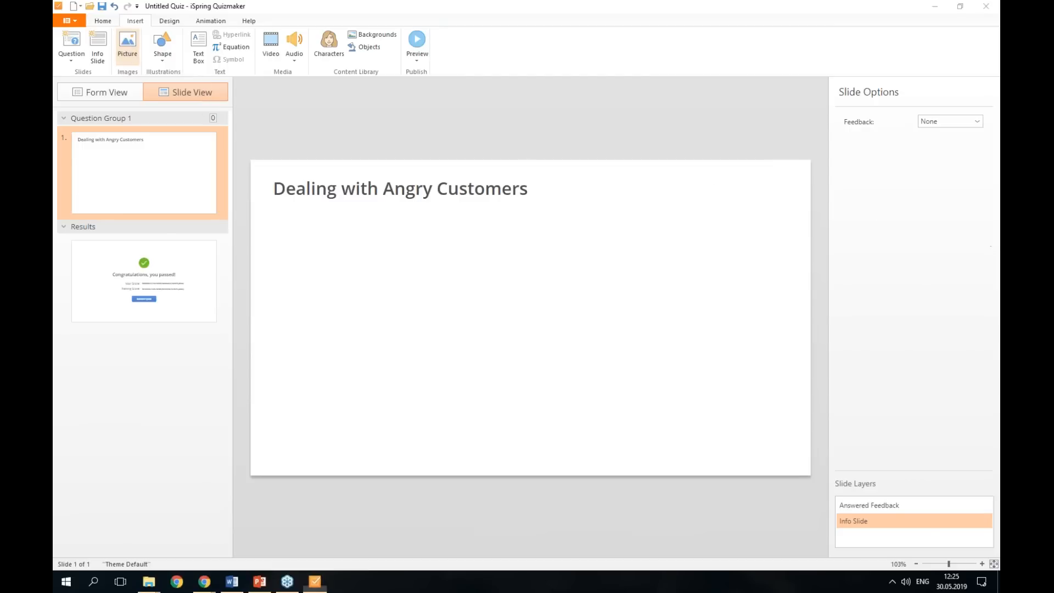
{"action": "key", "text": "Escape"}
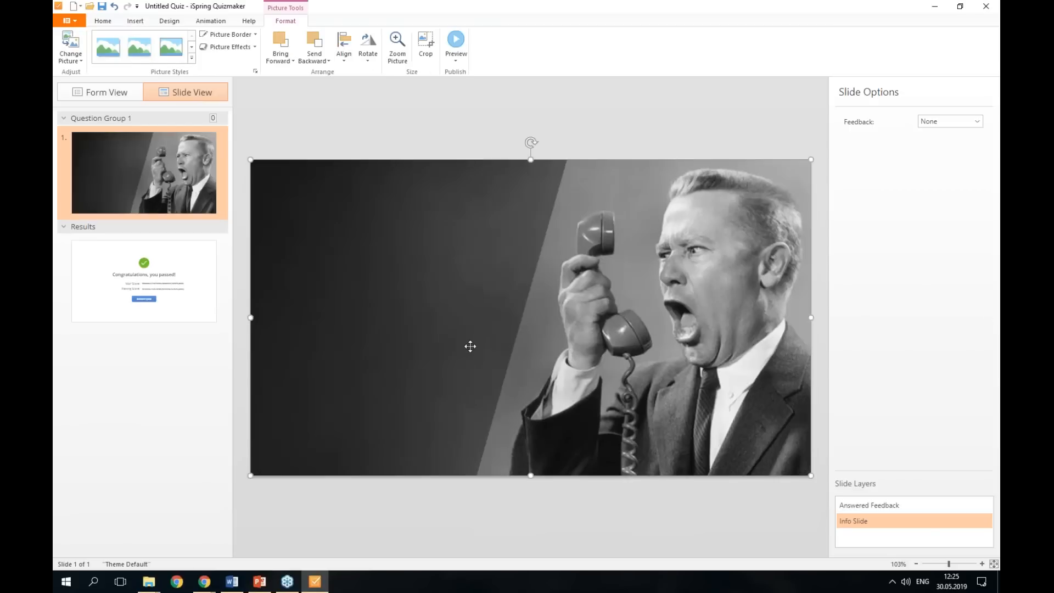
{"action": "right_click", "coordinate": [470, 347]}
{"action": "mouse_move", "coordinate": [534, 436]}
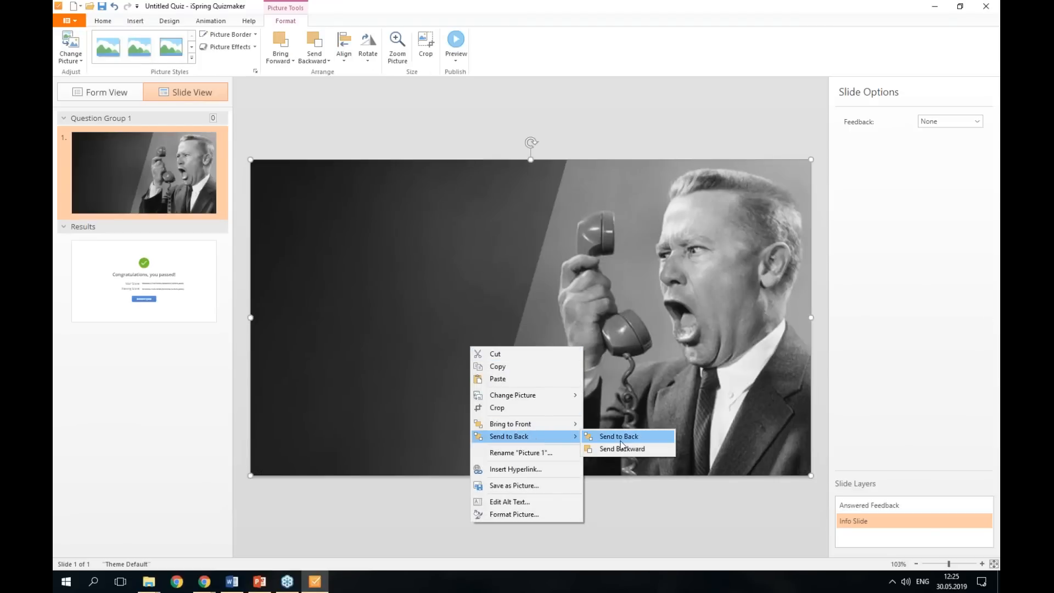
{"action": "left_click", "coordinate": [620, 441]}
Color the info slide's title white and move it down to just above the middle of the slide.
{"action": "left_click_drag", "start_coordinate": [527, 189], "coordinate": [238, 207]}
{"action": "left_click", "coordinate": [297, 55]}
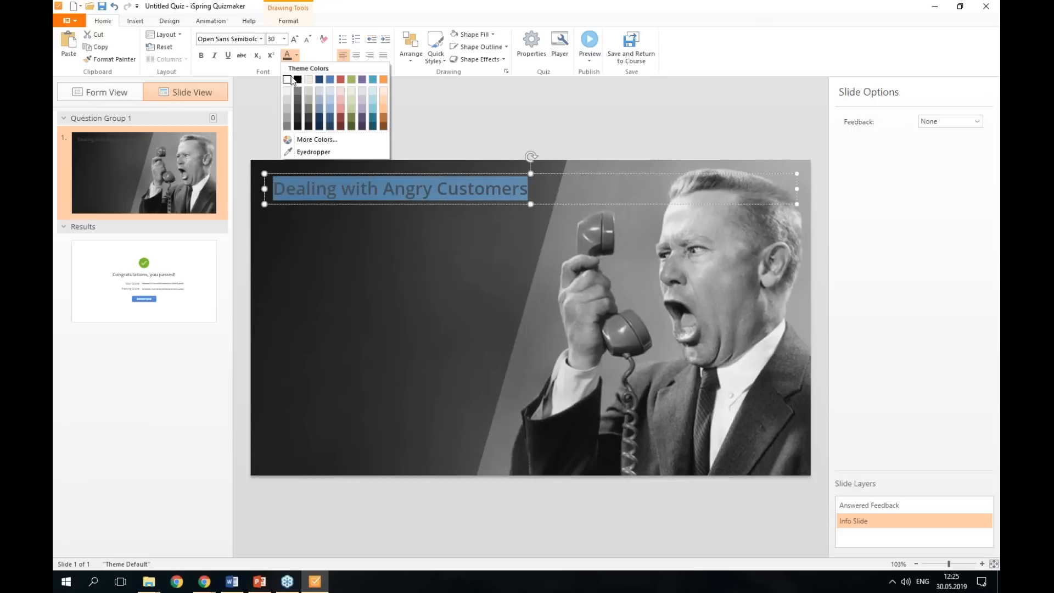
{"action": "left_click", "coordinate": [290, 80]}
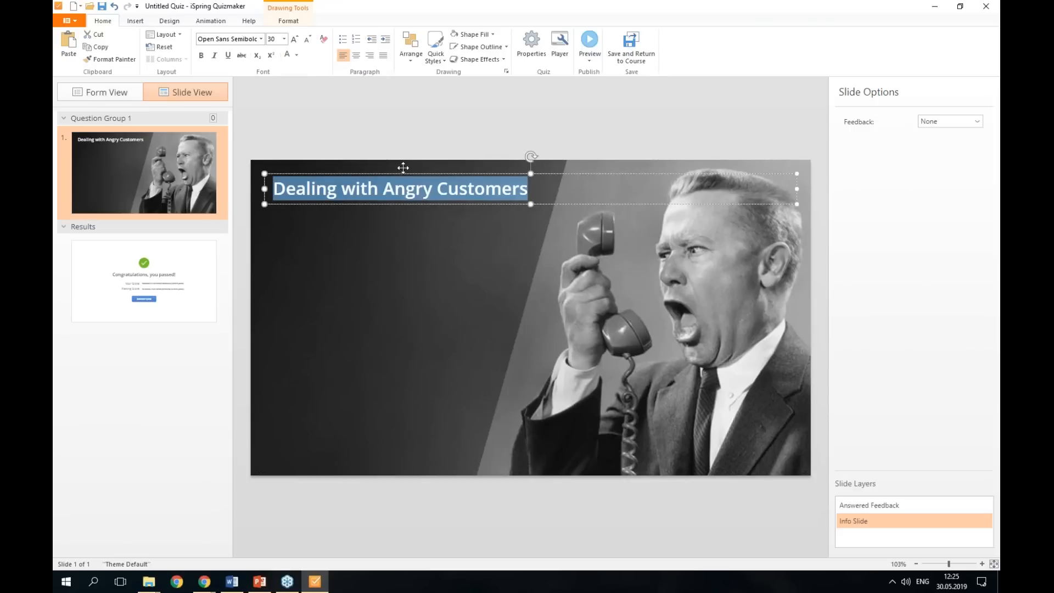
{"action": "left_click_drag", "start_coordinate": [403, 168], "coordinate": [402, 260]}
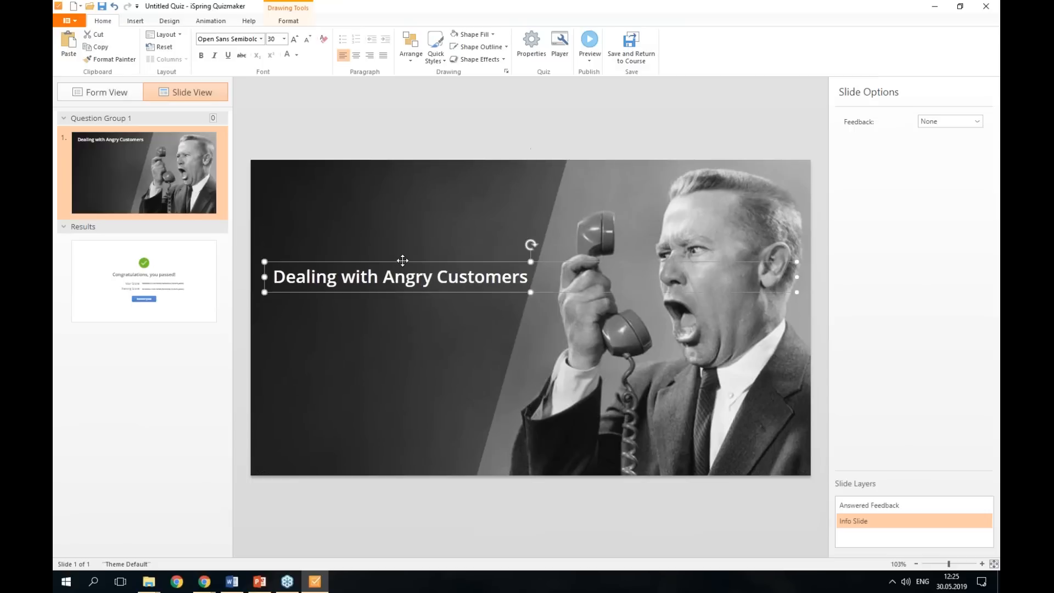
Add a Multiple Response question after the info slide and place the cursor in its question text.
{"action": "left_click", "coordinate": [108, 91]}
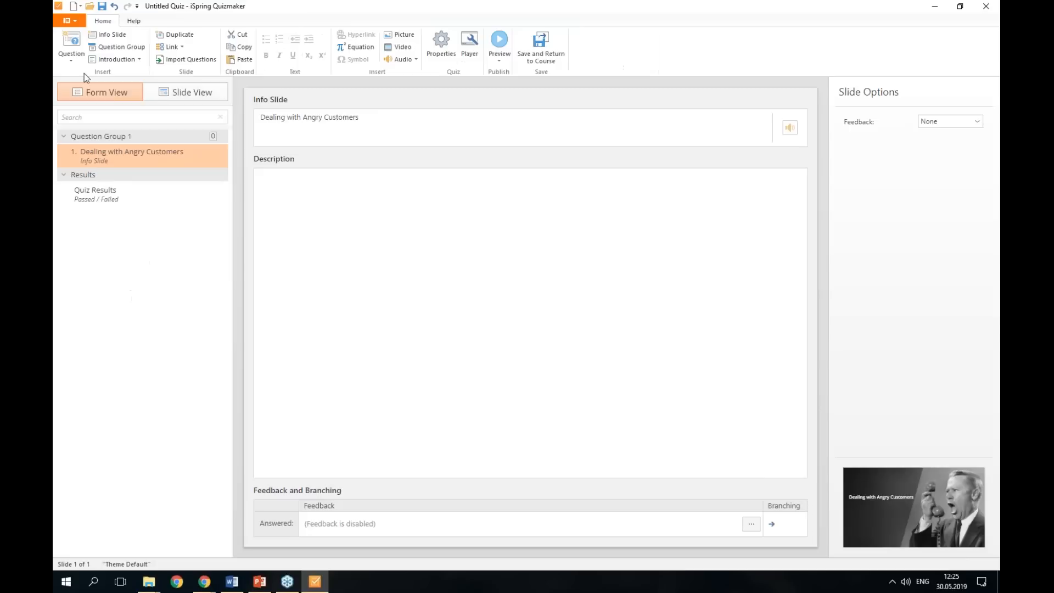
{"action": "left_click", "coordinate": [66, 47]}
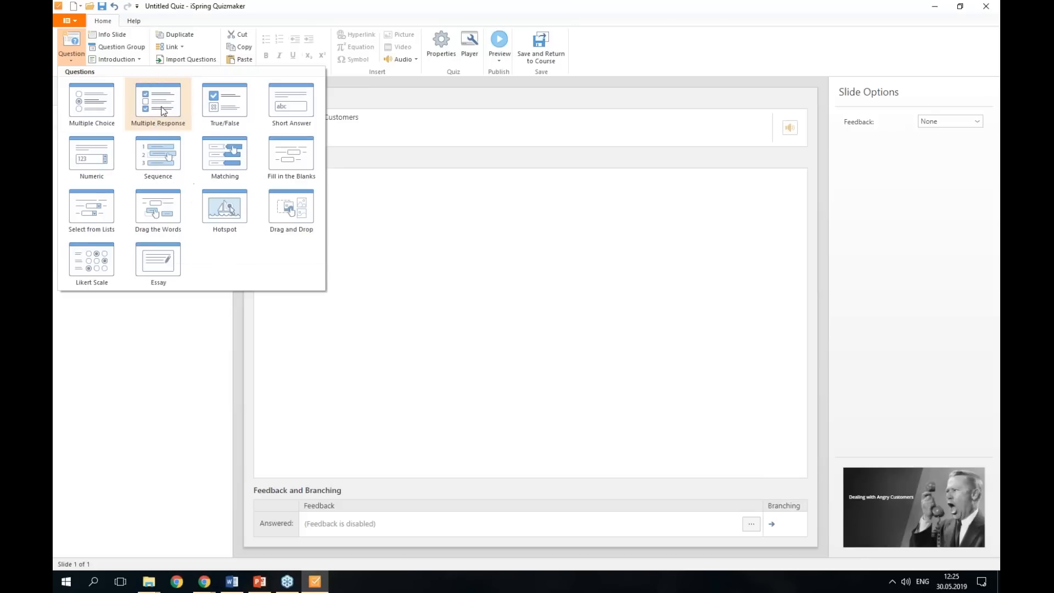
{"action": "left_click", "coordinate": [162, 112]}
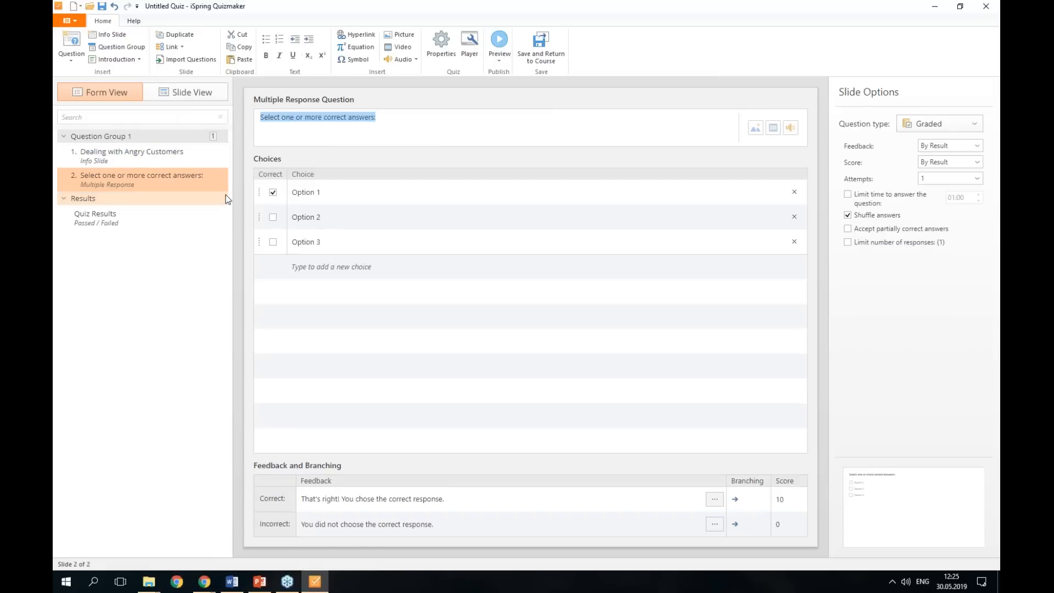
{"action": "left_click", "coordinate": [407, 123]}
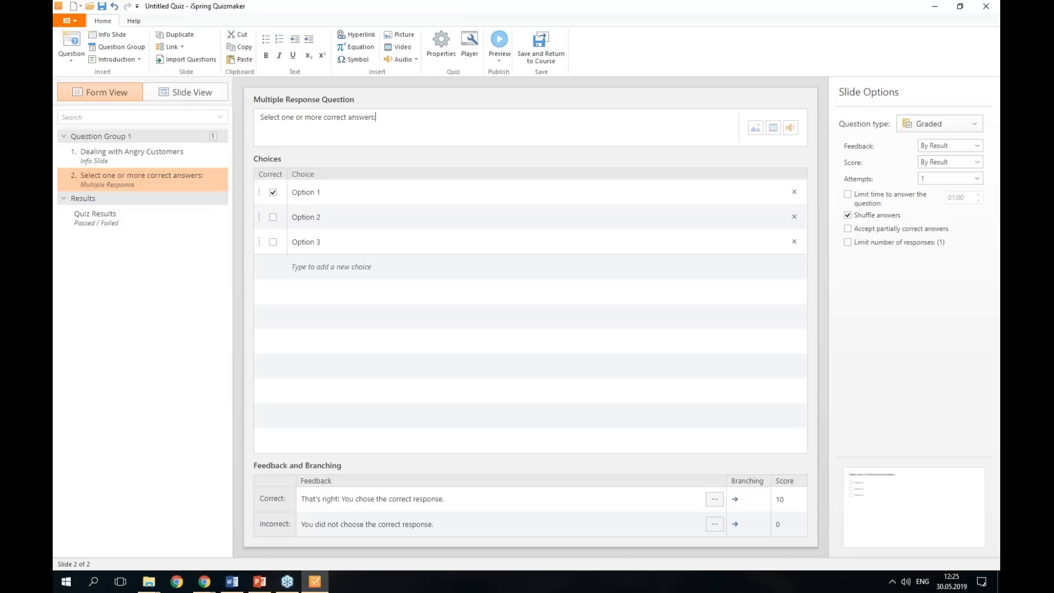
Replace the Multiple Response question text with "When dealing with an angry customer, you should:".
{"action": "key", "text": "alt+Tab"}
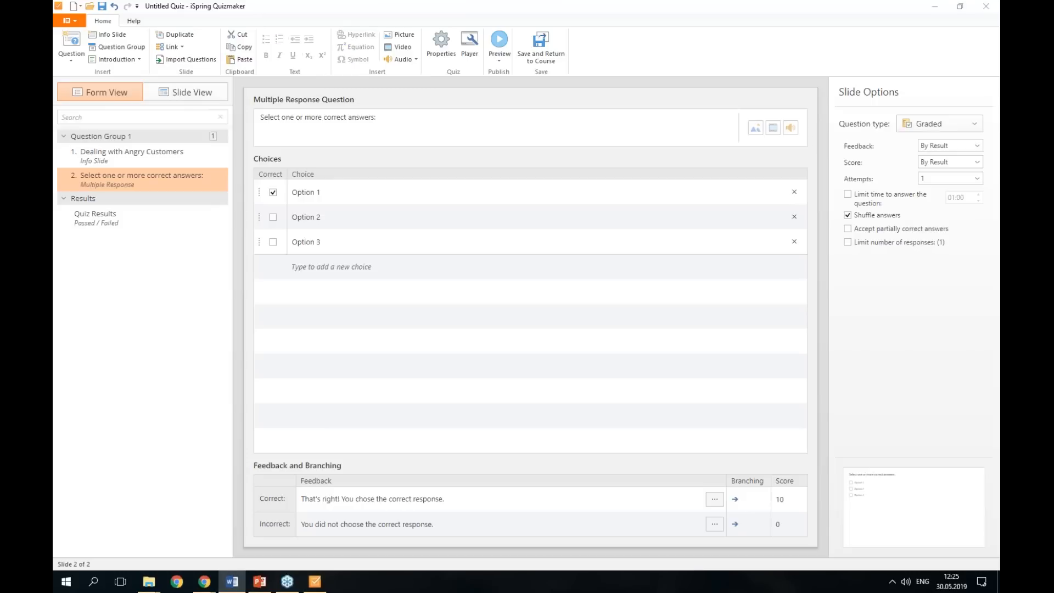
{"action": "left_click_drag", "start_coordinate": [377, 124], "coordinate": [252, 128]}
{"action": "type", "text": "When dealing with an angry customer, you should:"}
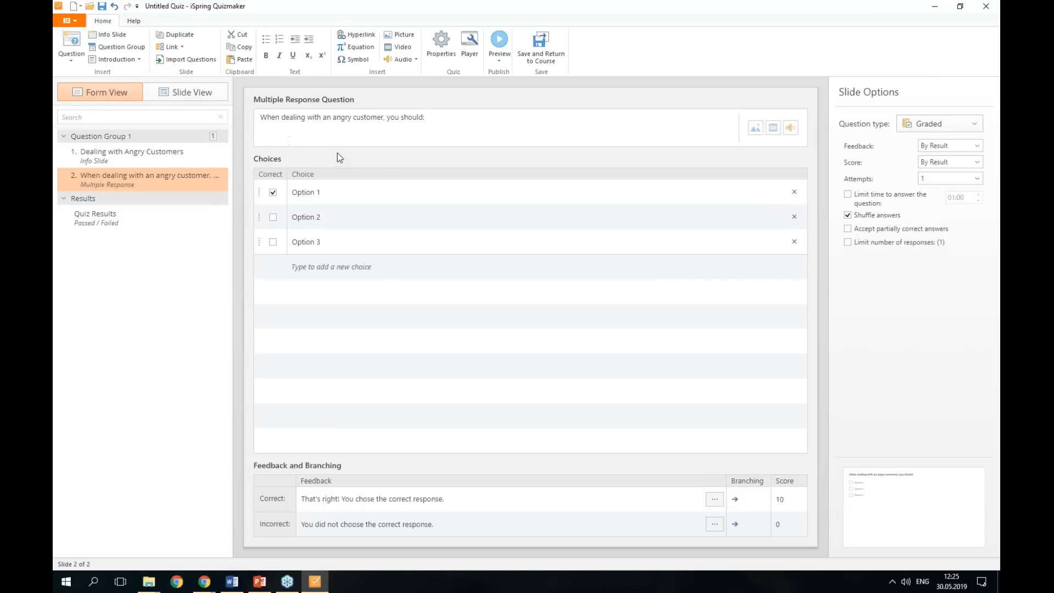
Replace the first two choices, Option 1 and Option 2, with "listen actively" and "keep your emotions under control".
{"action": "key", "text": "alt+Tab"}
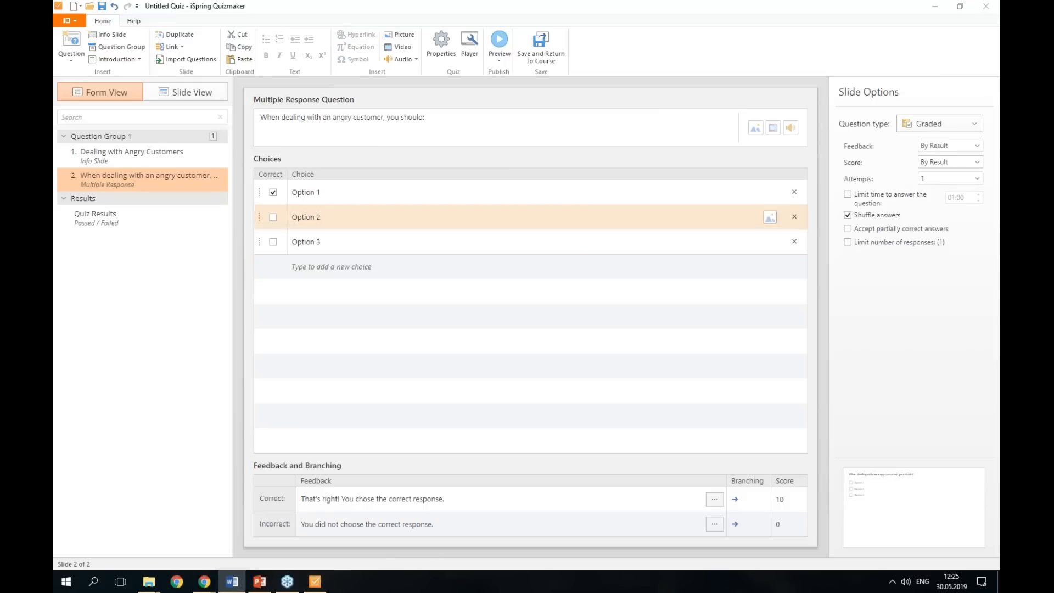
{"action": "left_click", "coordinate": [316, 191]}
{"action": "key", "text": "ctrl+a"}
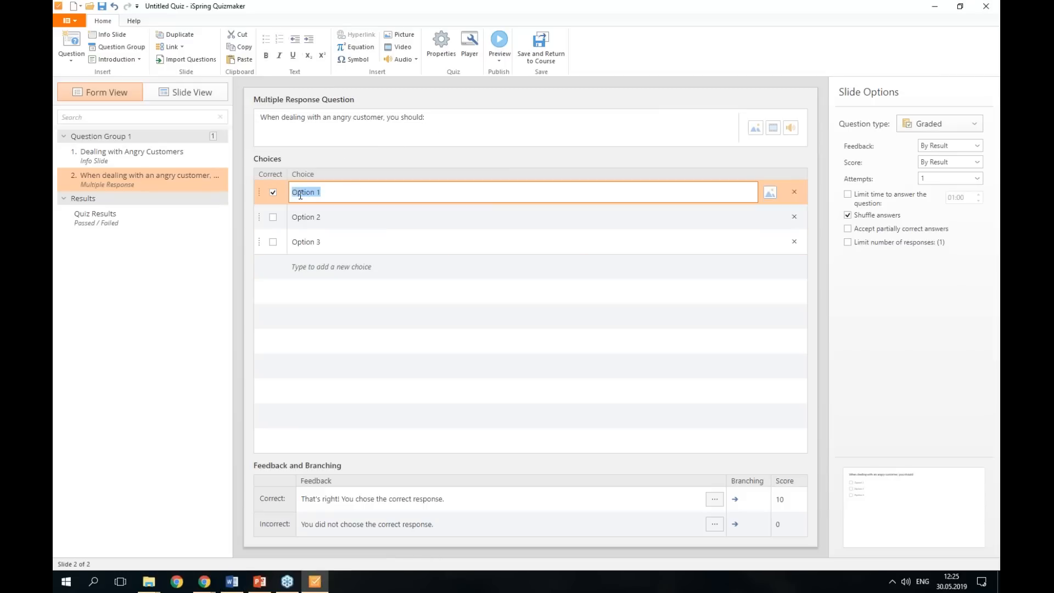
{"action": "type", "text": "listen actively"}
{"action": "left_click", "coordinate": [304, 191]}
{"action": "key", "text": "alt+Tab"}
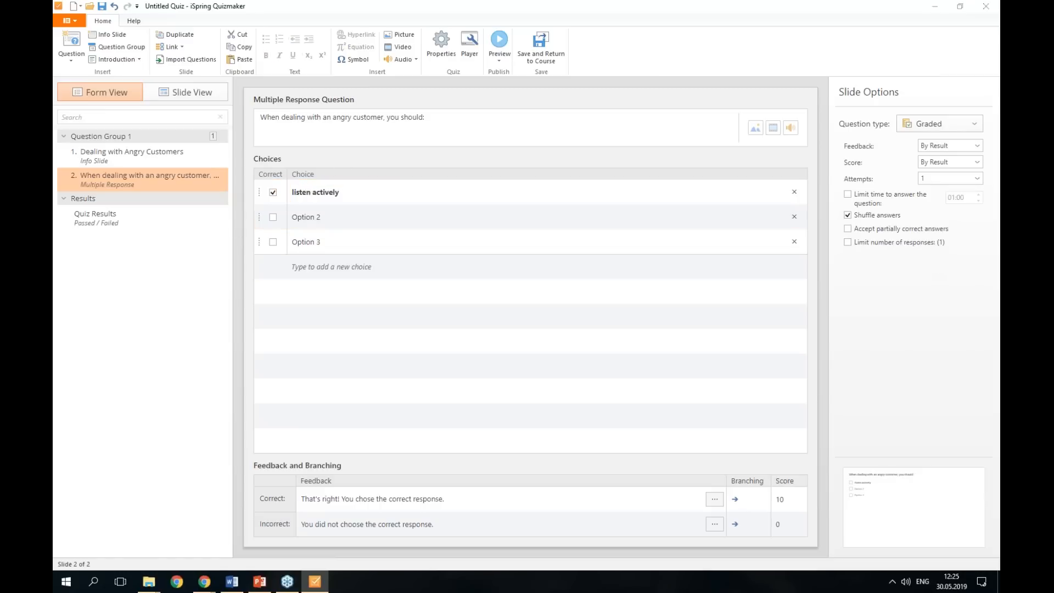
{"action": "left_click", "coordinate": [337, 216]}
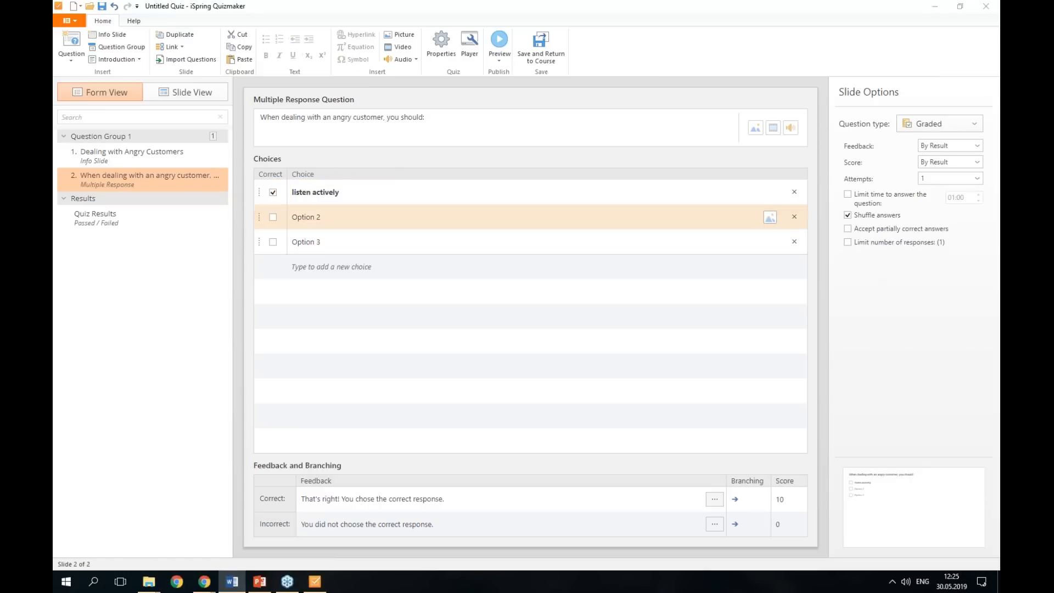
{"action": "key", "text": "ctrl+a"}
{"action": "type", "text": "keep your emotions under control"}
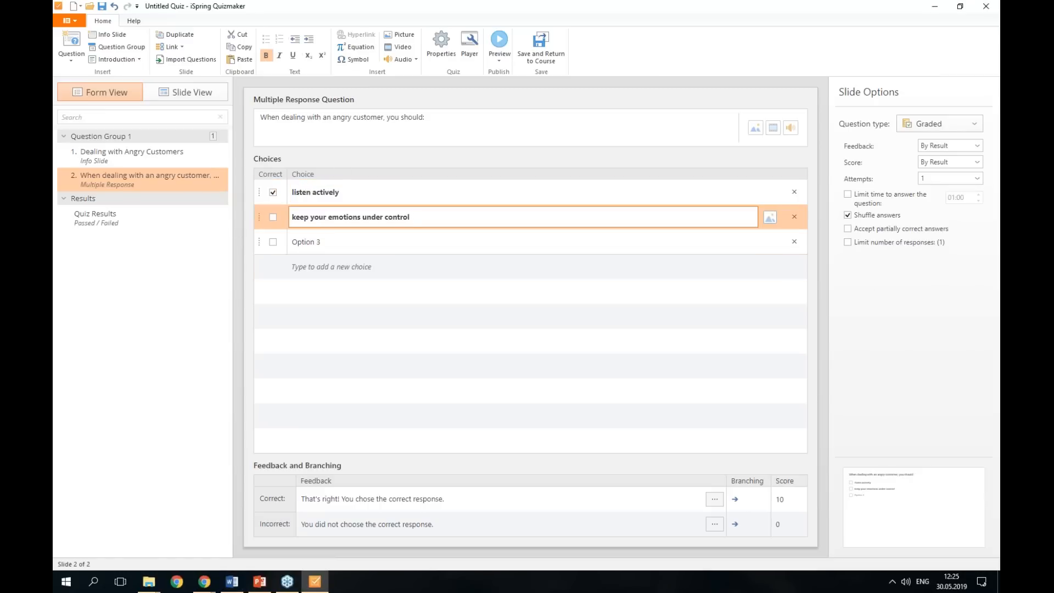
Replace Option 3 with "prove that they are wrong" and add a fourth choice, "make them apologize".
{"action": "key", "text": "alt+Tab"}
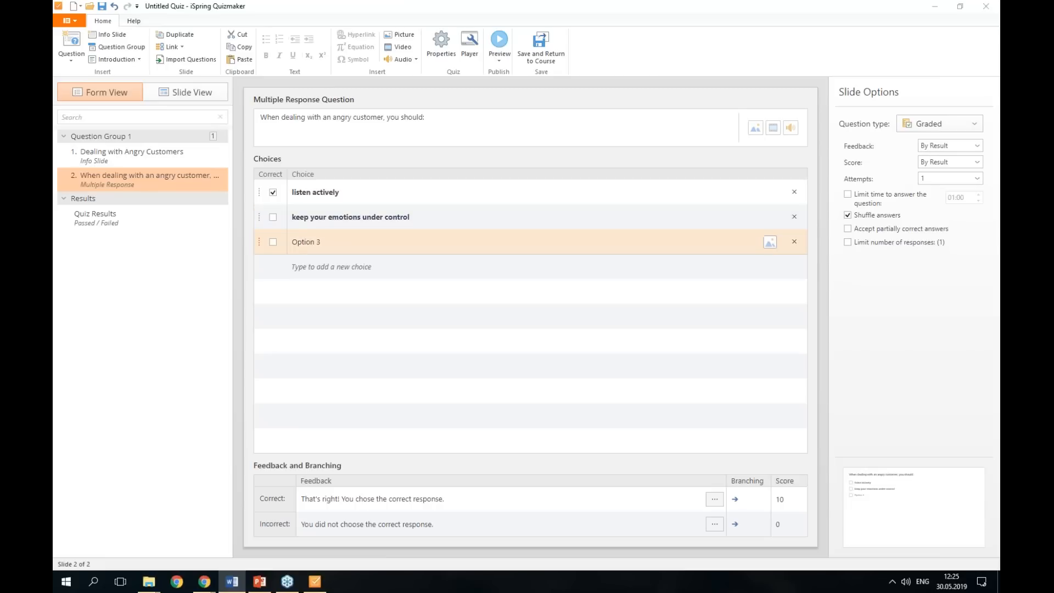
{"action": "left_click", "coordinate": [290, 244]}
{"action": "key", "text": "ctrl+a"}
{"action": "type", "text": "prove that they are wrong"}
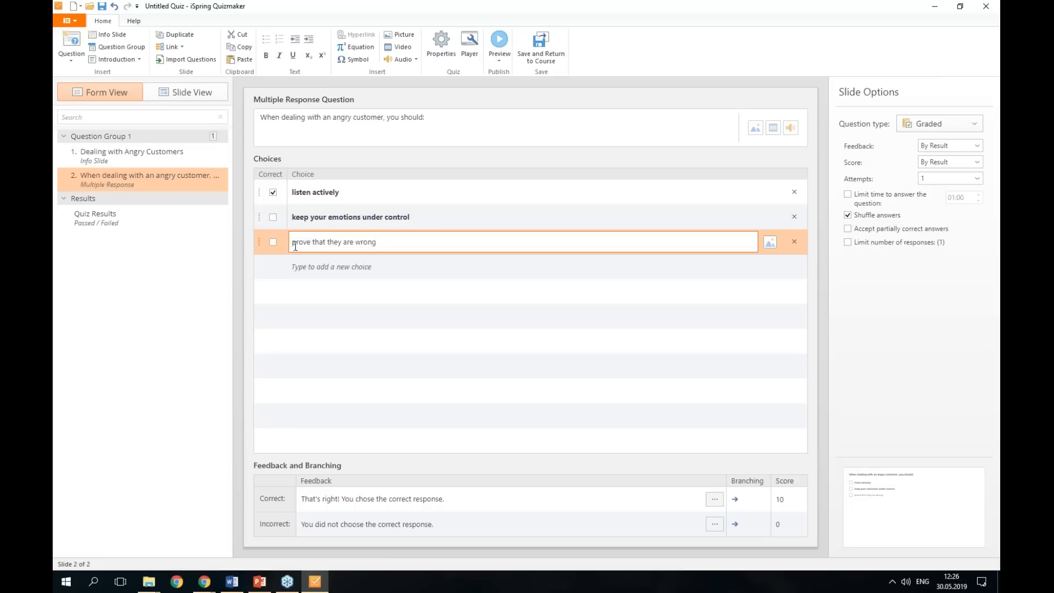
{"action": "key", "text": "alt+Tab"}
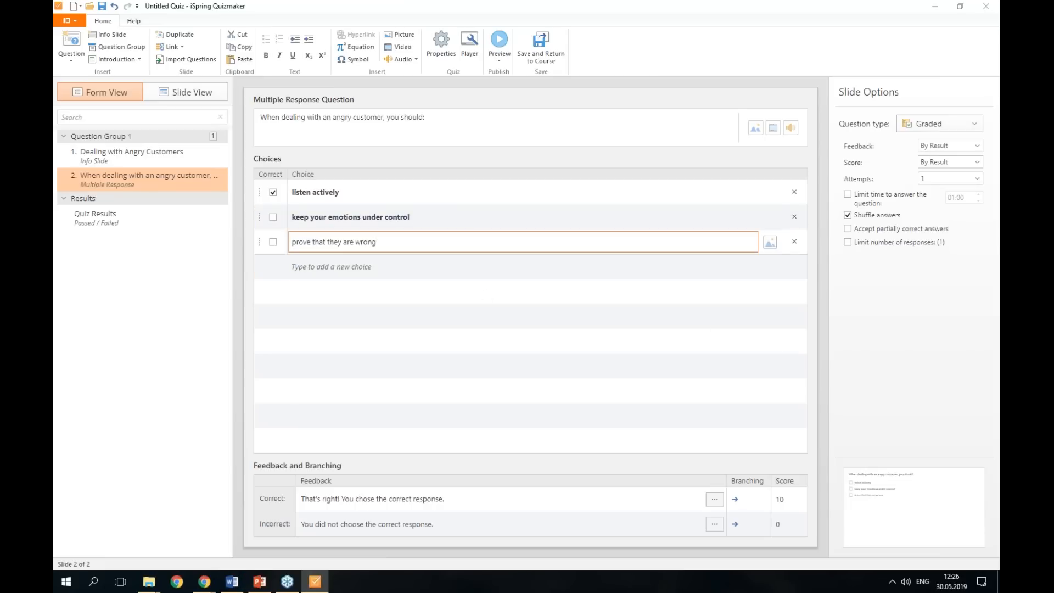
{"action": "left_click", "coordinate": [336, 270]}
{"action": "type", "text": "make them apologize"}
Remove the bold formatting from the first two choices and mark "keep your emotions under control" as correct too.
{"action": "left_click", "coordinate": [346, 223]}
{"action": "left_click_drag", "start_coordinate": [426, 220], "coordinate": [289, 218]}
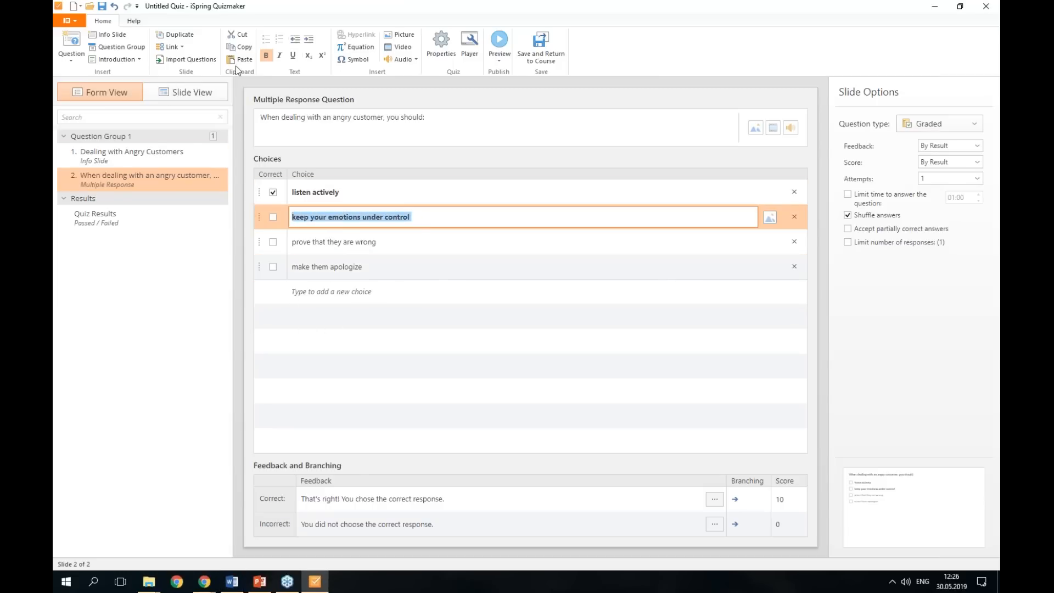
{"action": "left_click", "coordinate": [335, 188]}
{"action": "left_click", "coordinate": [298, 193]}
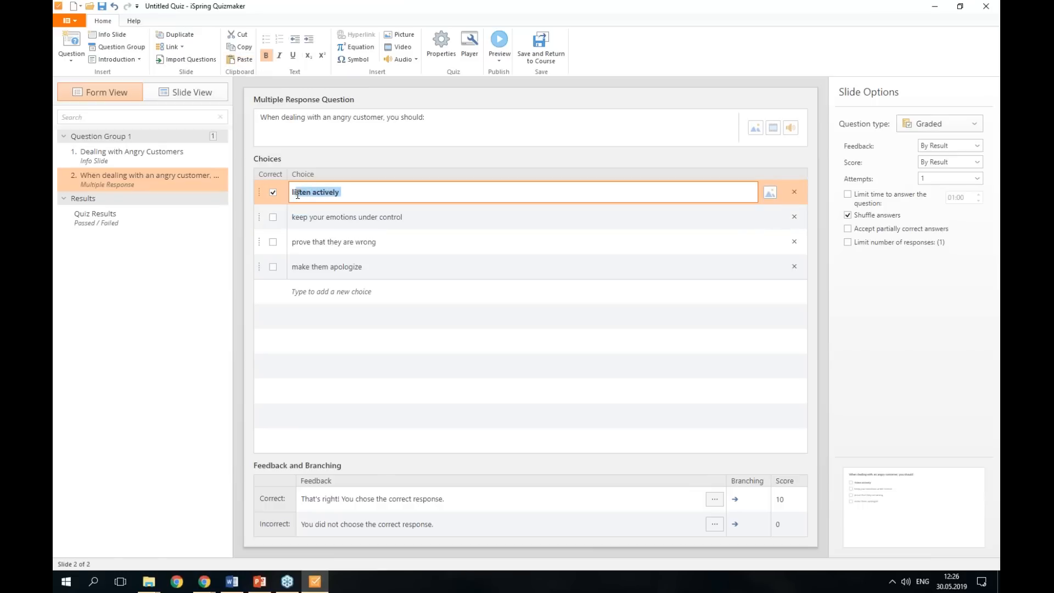
{"action": "left_click", "coordinate": [265, 56]}
{"action": "left_click", "coordinate": [275, 218]}
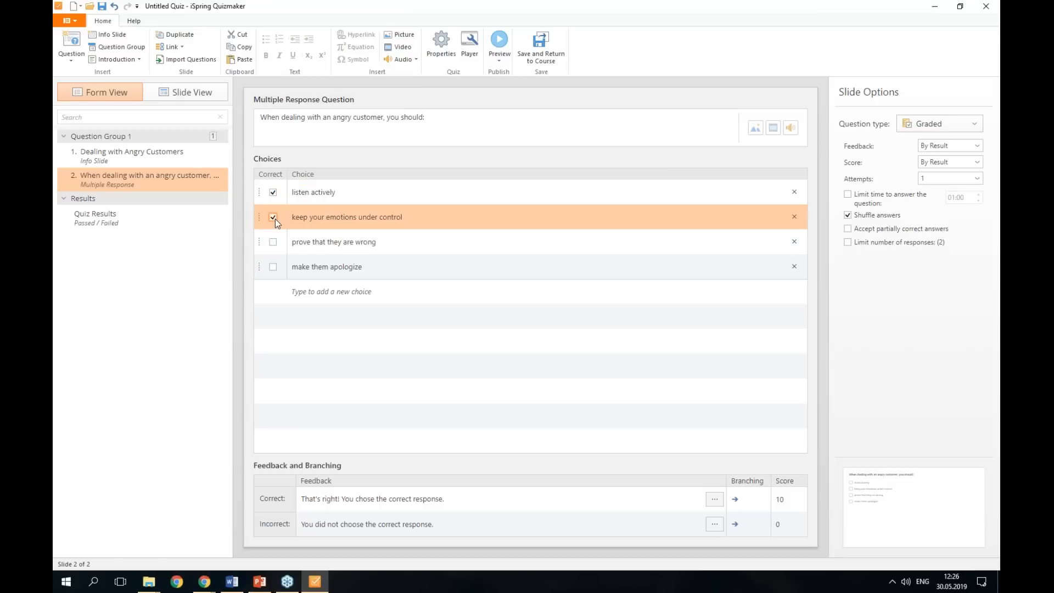
Insert the picture of the woman at a telephone switchboard on the Multiple Response slide and align it with the slide's right edge.
{"action": "left_click", "coordinate": [189, 91]}
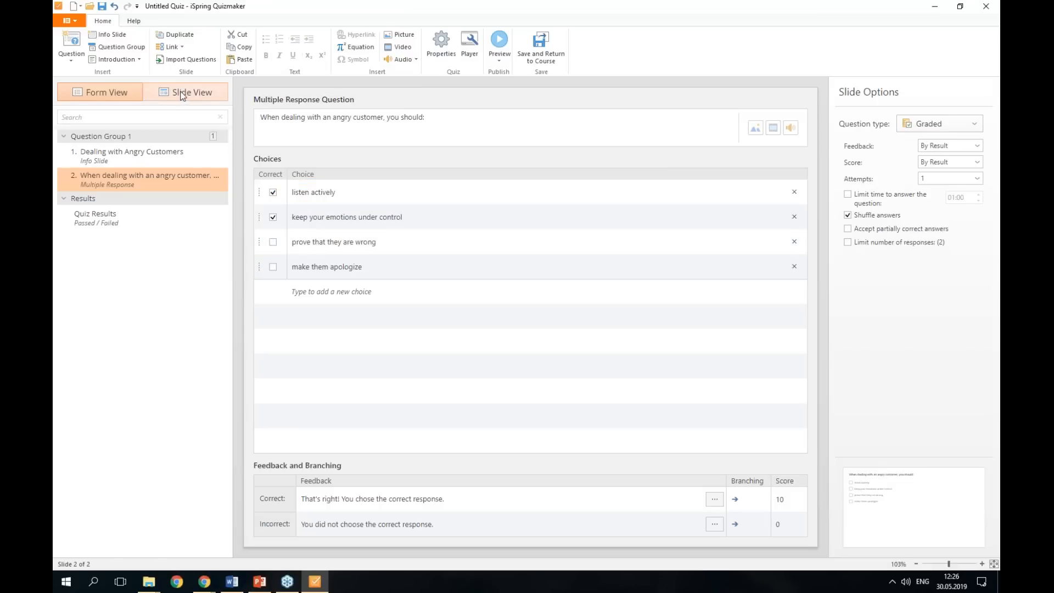
{"action": "left_click", "coordinate": [134, 21]}
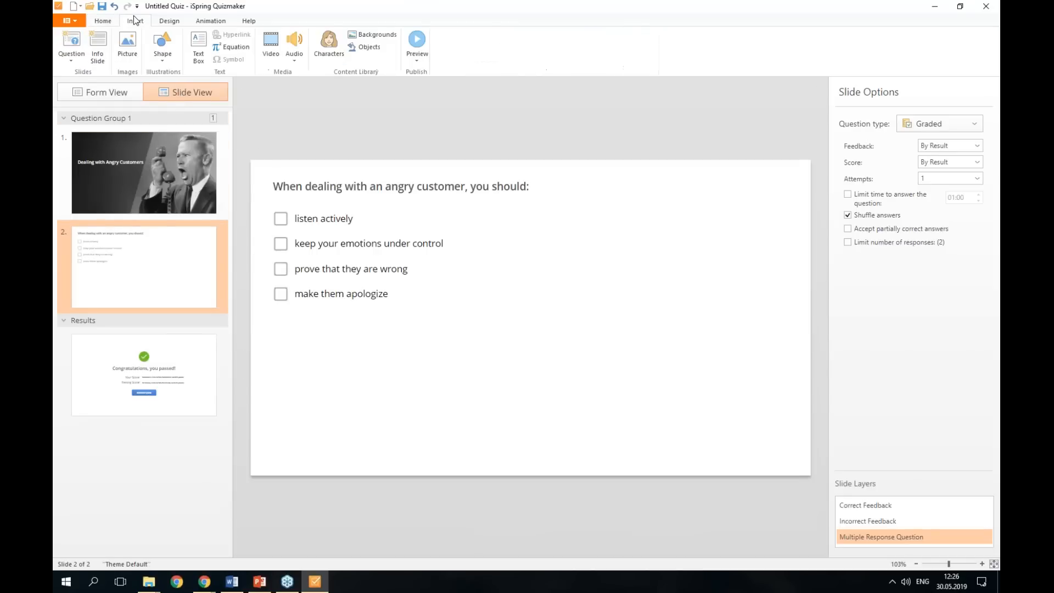
{"action": "left_click", "coordinate": [125, 48]}
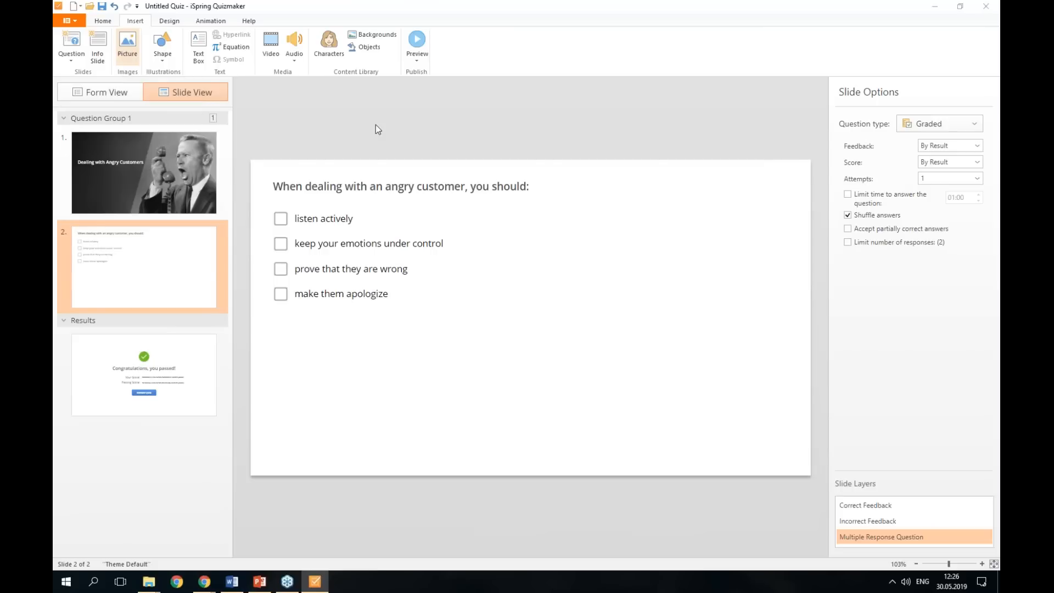
{"action": "double_click", "coordinate": [924, 242]}
{"action": "left_click_drag", "start_coordinate": [611, 268], "coordinate": [707, 268]}
Narrow the Multiple Response question's text box so it clears the picture, and move the answer choices down below it.
{"action": "left_click", "coordinate": [394, 189]}
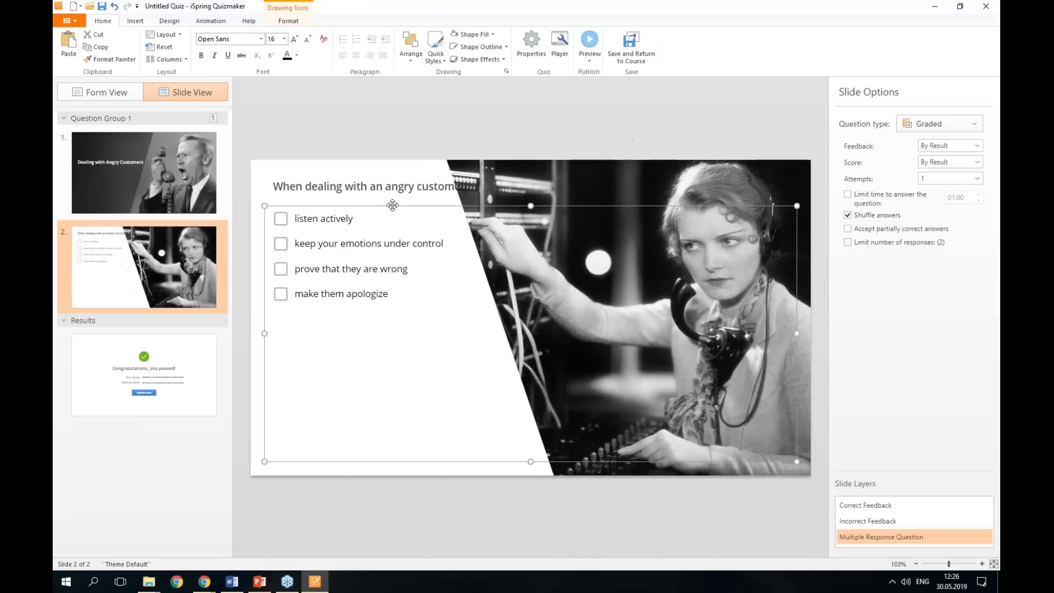
{"action": "left_click_drag", "start_coordinate": [797, 188], "coordinate": [456, 189]}
{"action": "left_click", "coordinate": [297, 216]}
{"action": "left_click_drag", "start_coordinate": [305, 207], "coordinate": [305, 262]}
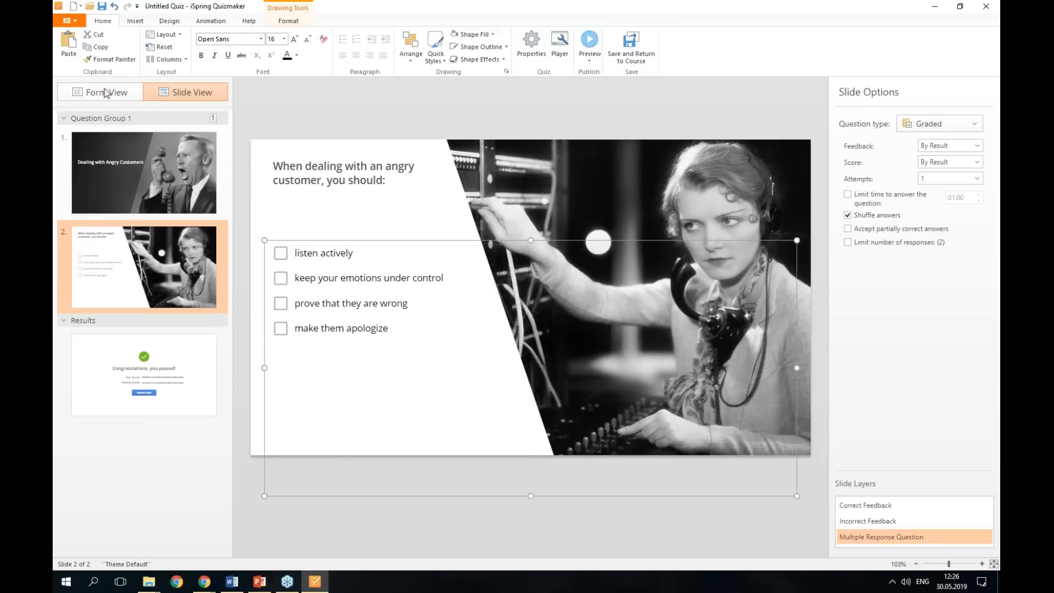
Add a True/False question after the Multiple Response question.
{"action": "left_click", "coordinate": [87, 96]}
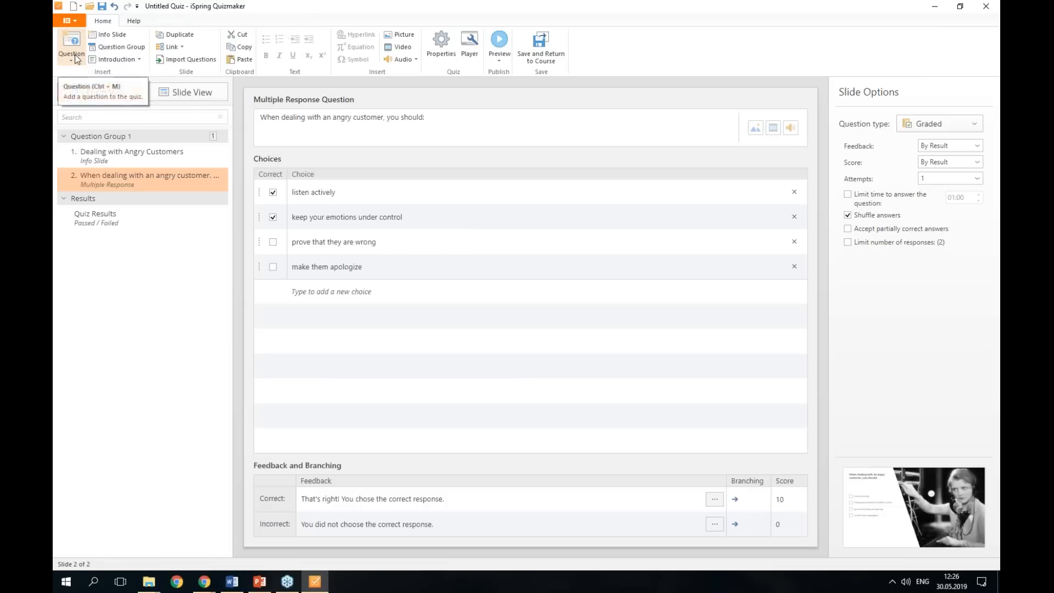
{"action": "left_click", "coordinate": [71, 50]}
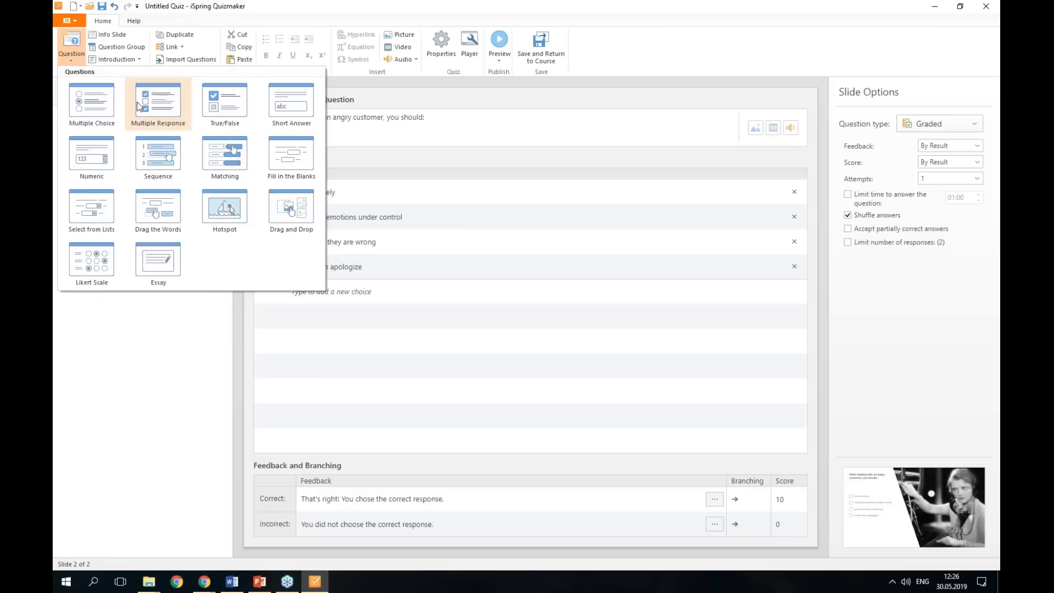
{"action": "left_click", "coordinate": [221, 105]}
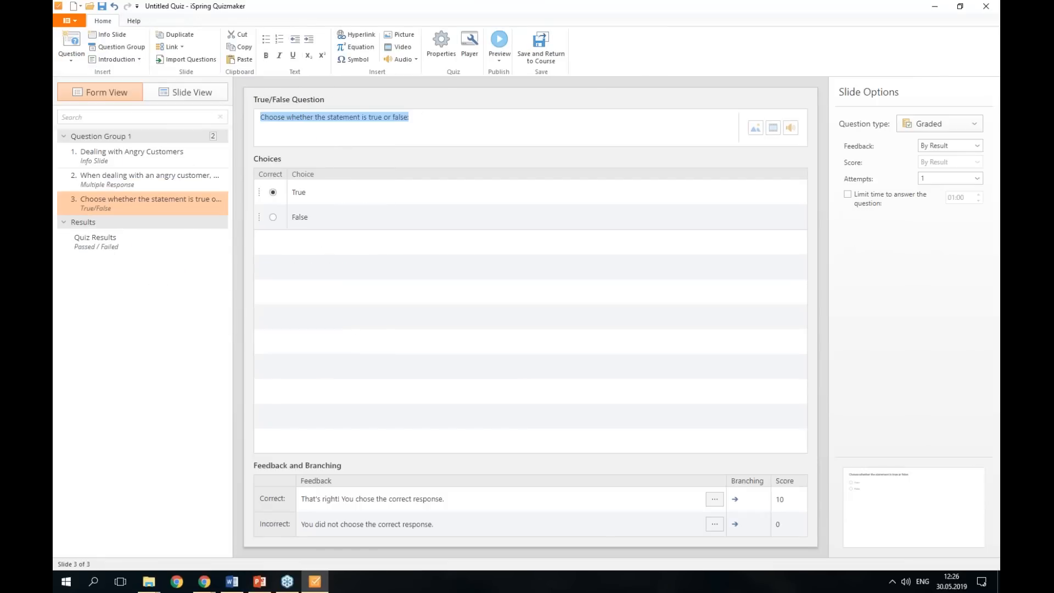
Enter "Even if you can't solve the problem, promise the customer that you will. Then, after they calm down, you can tell the truth." and mark False correct.
{"action": "key", "text": "alt+Tab"}
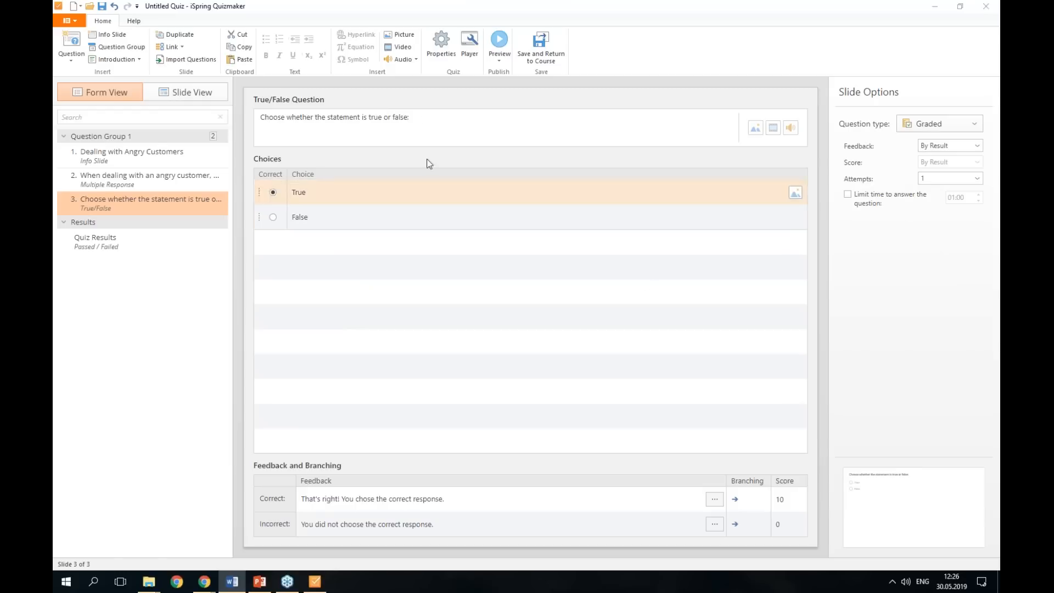
{"action": "key", "text": "alt+Tab"}
{"action": "type", "text": "Even if you can't solve the problem, promise the customer that you will. Then, after they calm down, you can tell the truth."}
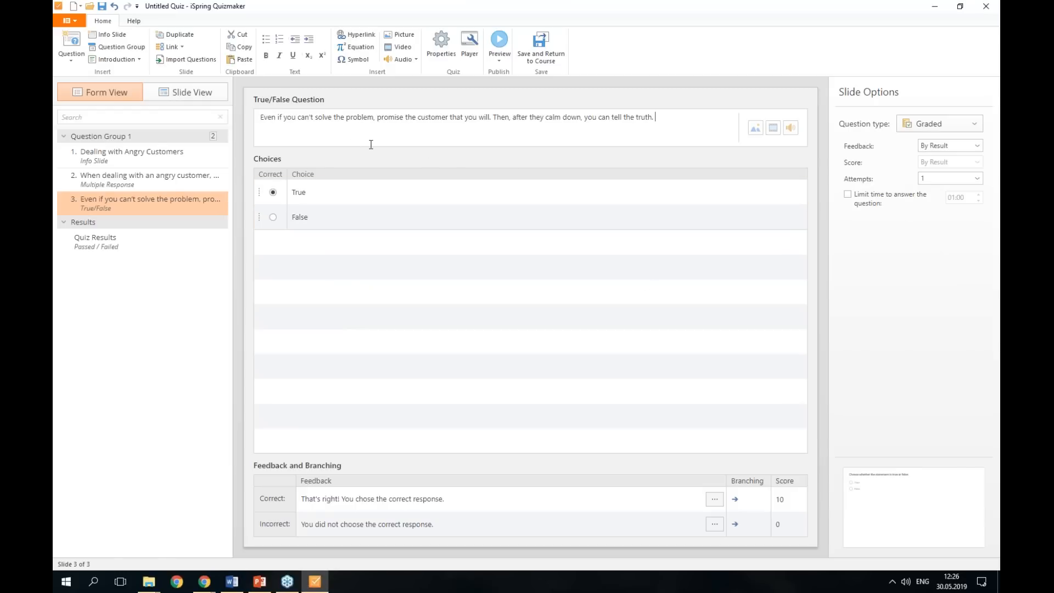
{"action": "left_click", "coordinate": [273, 217]}
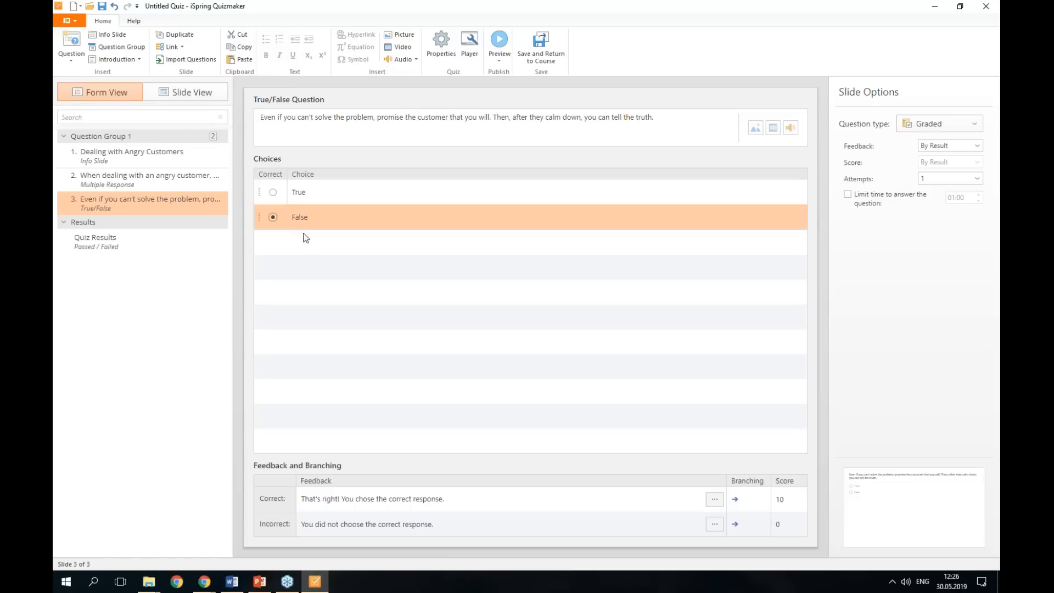
Insert the picture of the man in a hat pointing at another man on the True/False slide, flush with its right edge.
{"action": "left_click", "coordinate": [180, 95]}
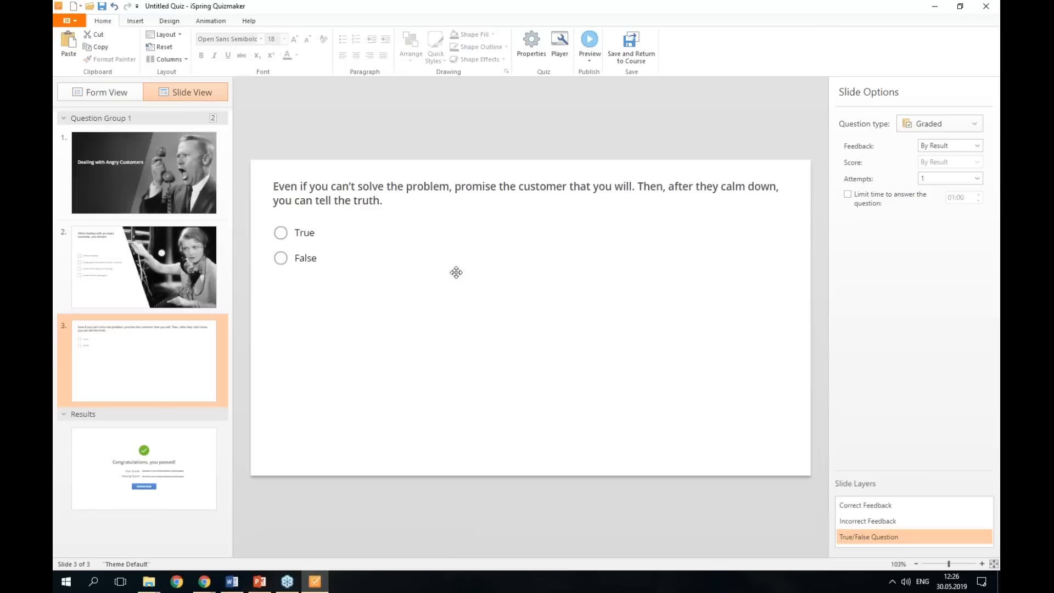
{"action": "left_click", "coordinate": [135, 21]}
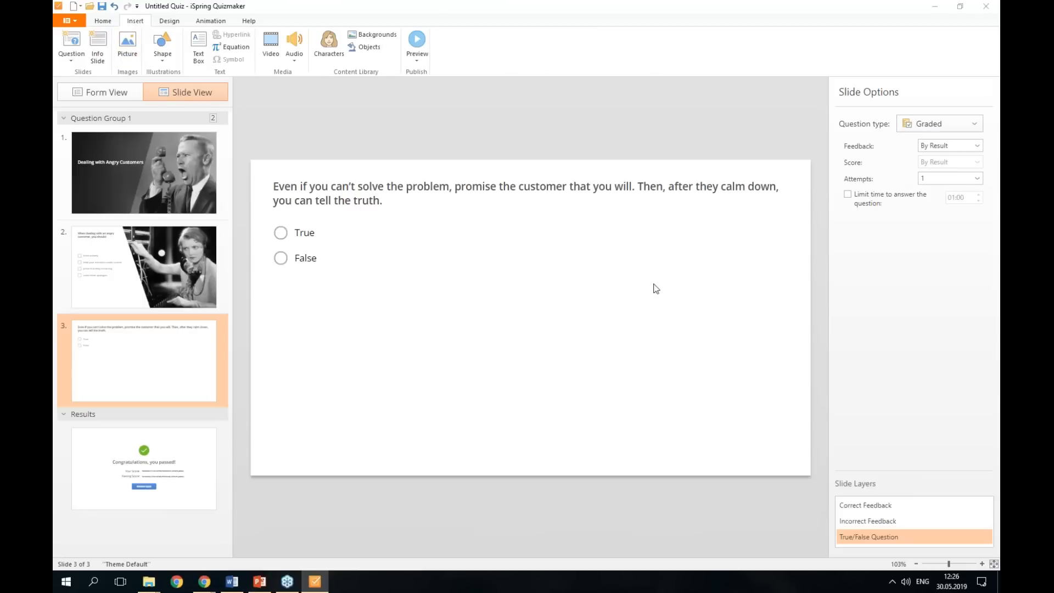
{"action": "key", "text": "ctrl+v"}
{"action": "left_click_drag", "start_coordinate": [371, 297], "coordinate": [467, 294]}
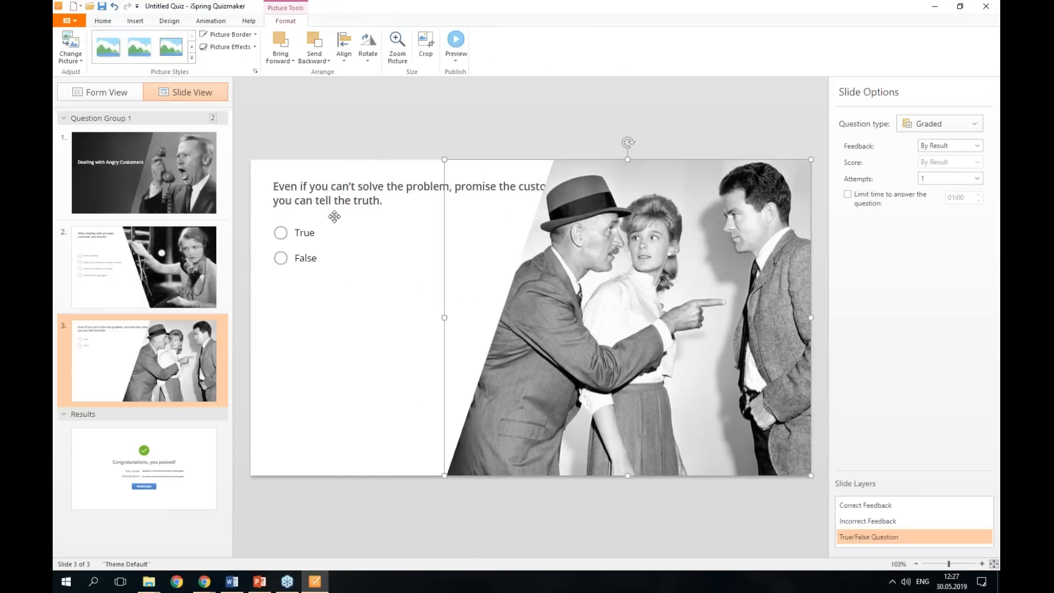
Narrow the True/False statement's text box to clear the picture and move the True and False choices down below the statement.
{"action": "left_click", "coordinate": [346, 195]}
{"action": "left_click_drag", "start_coordinate": [798, 193], "coordinate": [474, 195]}
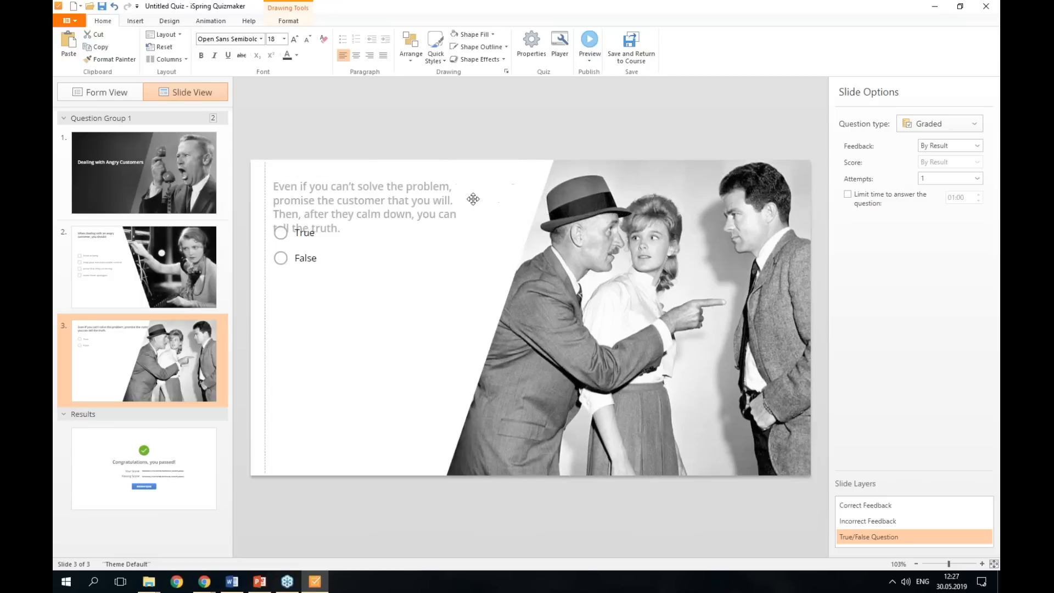
{"action": "left_click", "coordinate": [275, 252]}
{"action": "left_click_drag", "start_coordinate": [290, 221], "coordinate": [290, 297]}
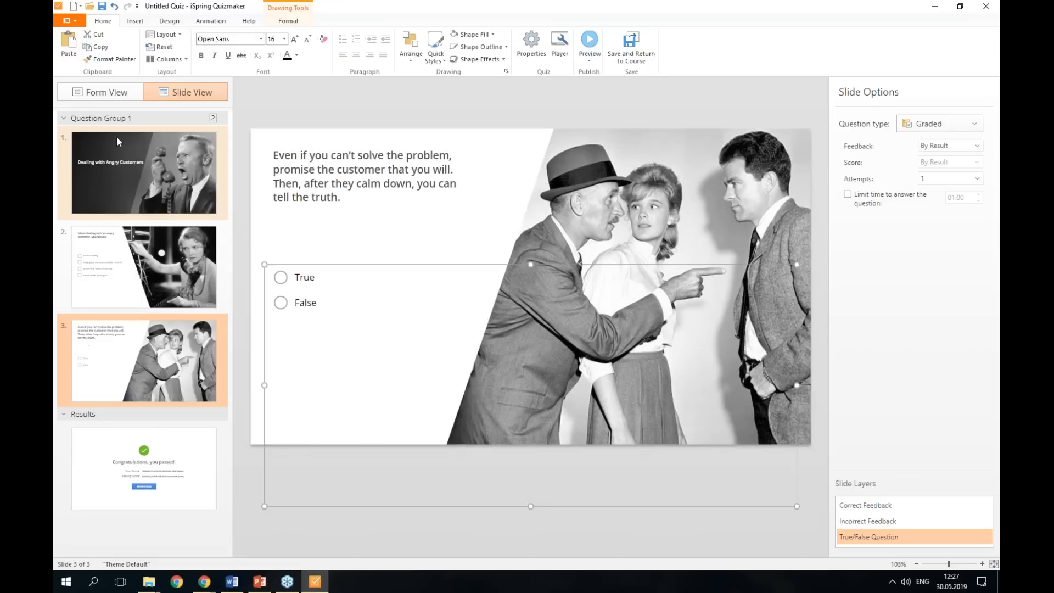
Add an Essay question with the text "Come up with a few phrases you can use to express verbal feedback:".
{"action": "left_click", "coordinate": [107, 95]}
{"action": "left_click", "coordinate": [66, 47]}
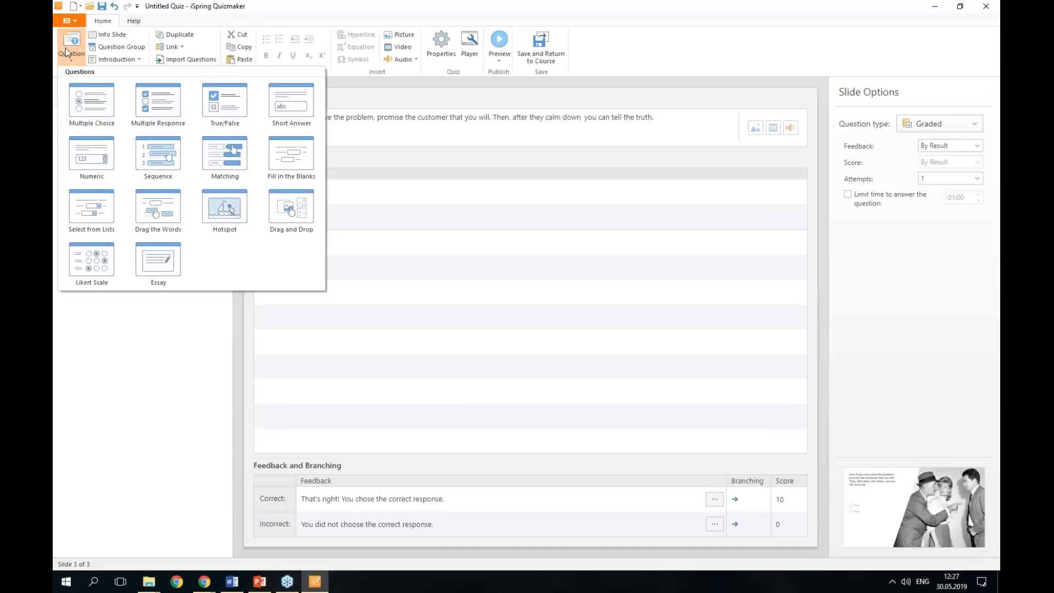
{"action": "left_click", "coordinate": [147, 262]}
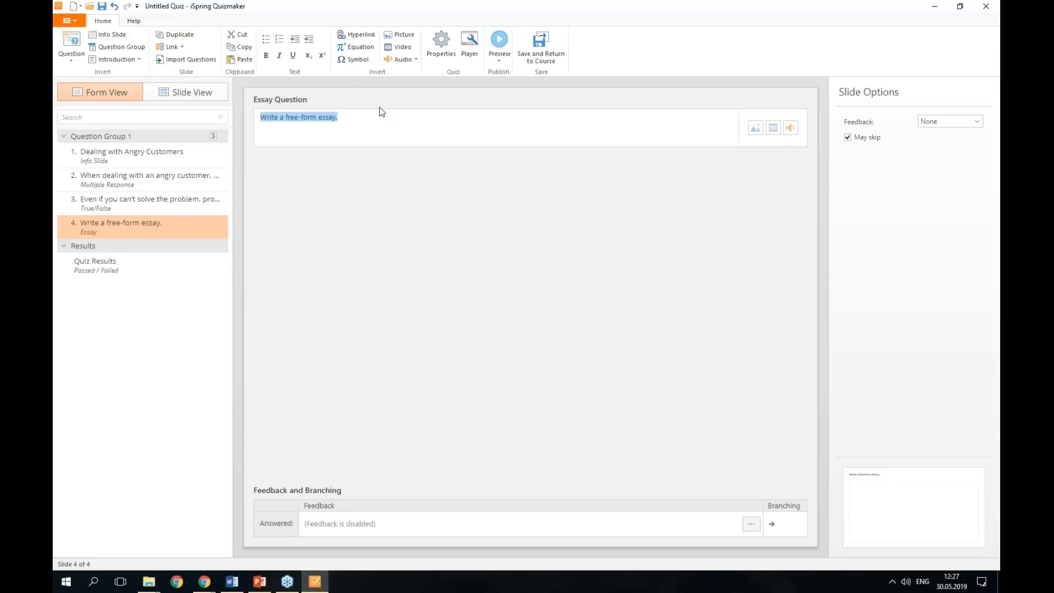
{"action": "key", "text": "alt+Tab"}
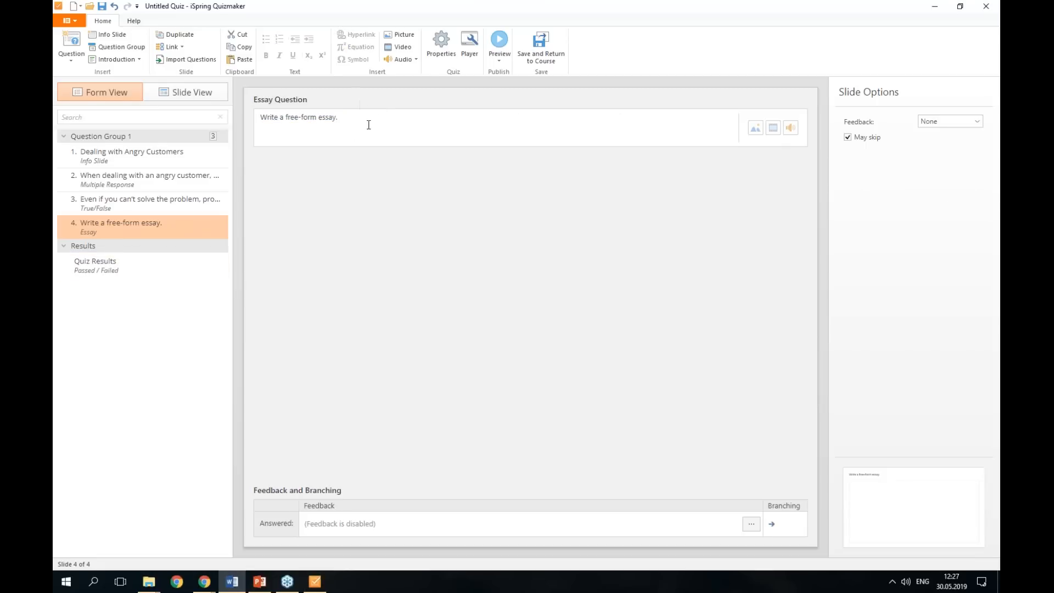
{"action": "key", "text": "alt+Tab"}
{"action": "type", "text": "Come up with a few phrases you can use to express verbal feedback:"}
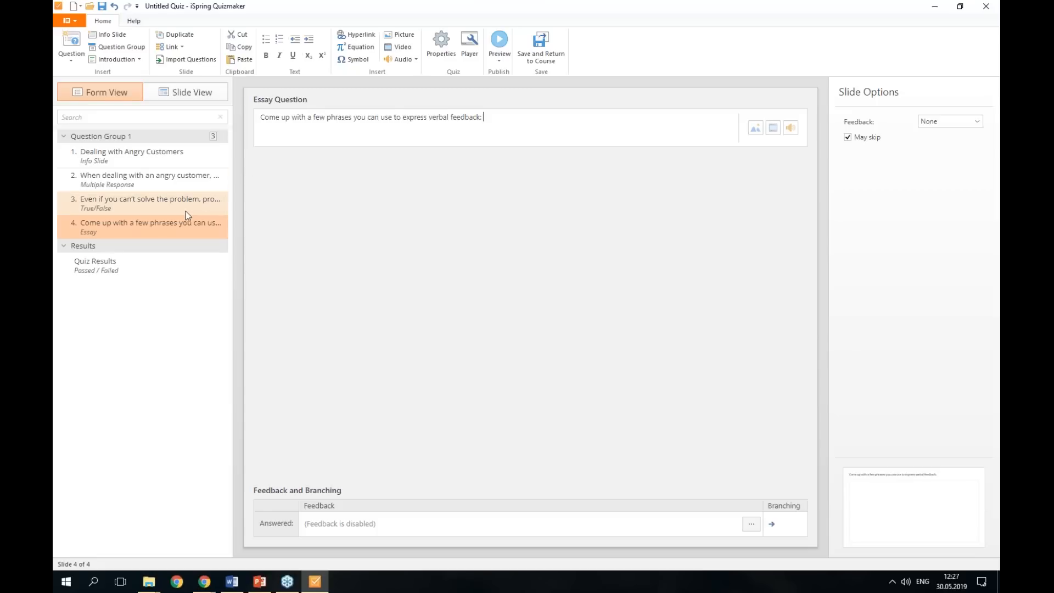
Insert the picture of two girls talking over a tin-can phone on the Essay slide and enlarge it to cover the whole slide.
{"action": "left_click", "coordinate": [177, 95]}
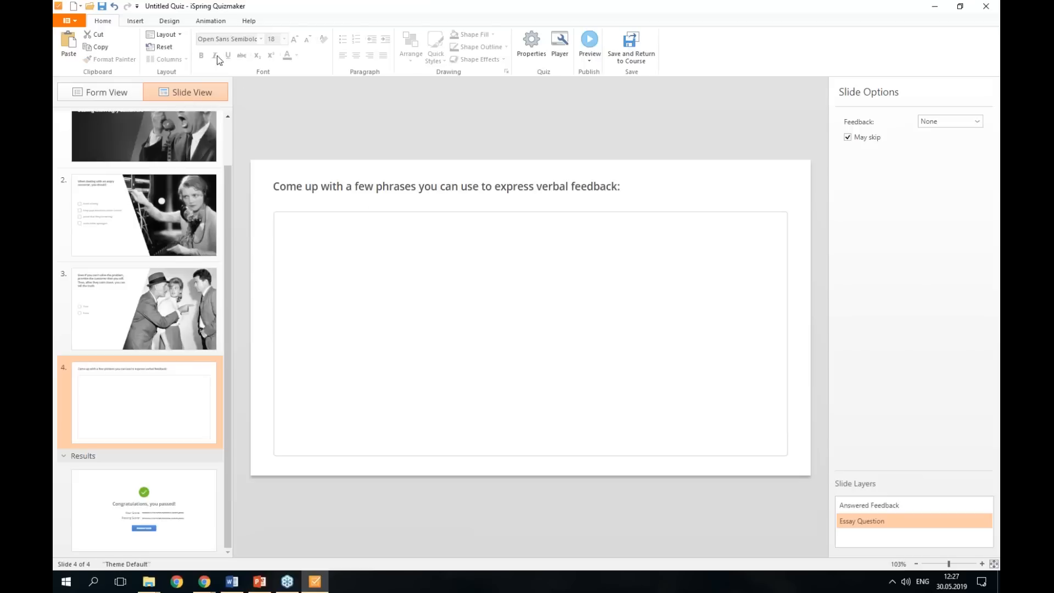
{"action": "left_click", "coordinate": [132, 21]}
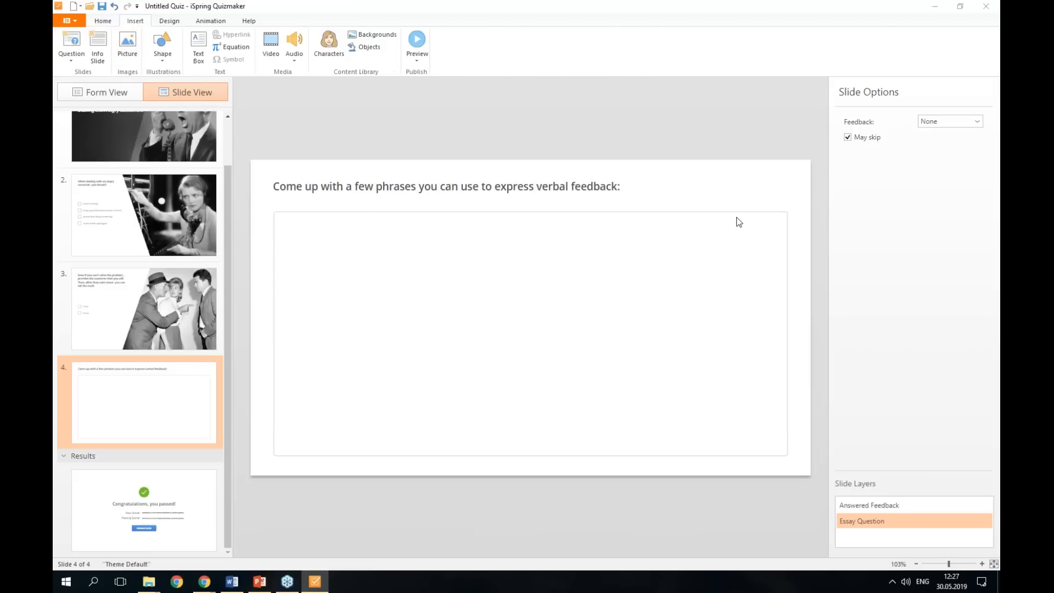
{"action": "left_click_drag", "start_coordinate": [791, 159], "coordinate": [812, 146]}
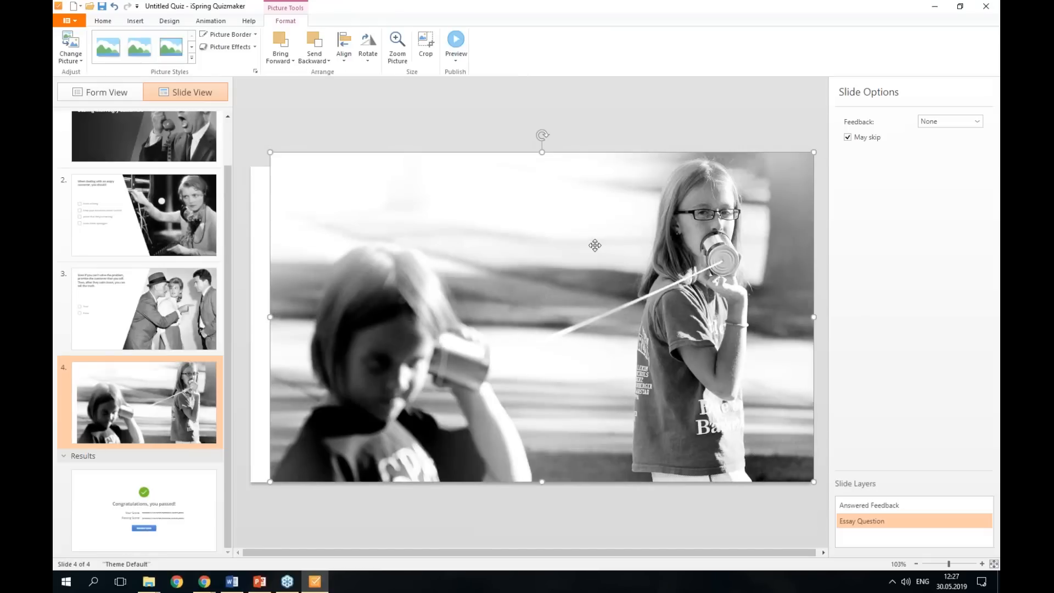
{"action": "left_click_drag", "start_coordinate": [595, 245], "coordinate": [571, 254]}
{"action": "left_click_drag", "start_coordinate": [802, 154], "coordinate": [811, 136]}
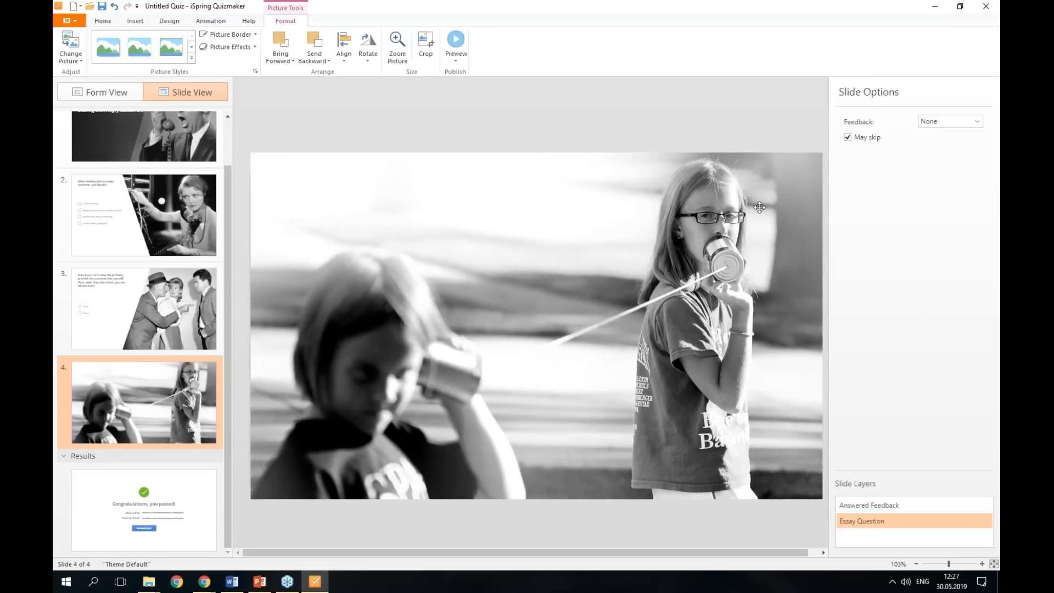
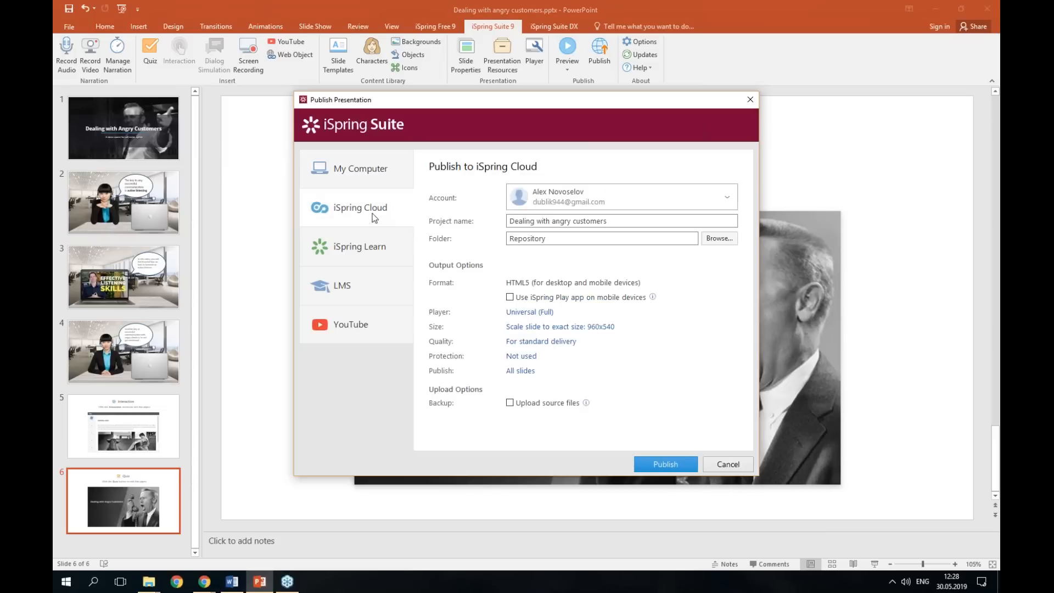
Review the LMS publishing options with the available LMS profiles, as well as the YouTube publishing options.
{"action": "left_click", "coordinate": [350, 295]}
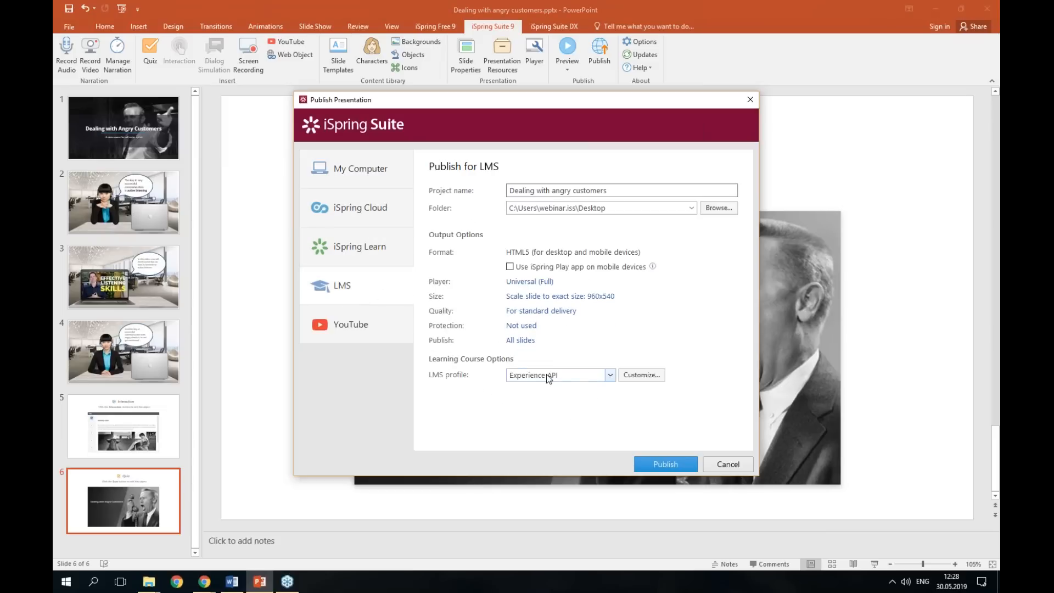
{"action": "left_click", "coordinate": [607, 375]}
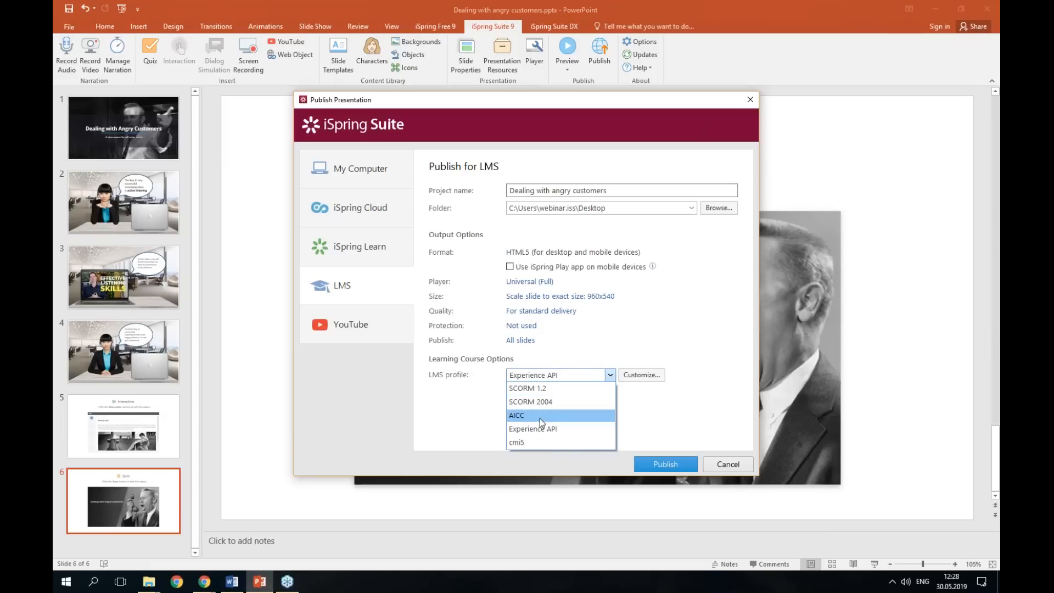
{"action": "left_click", "coordinate": [358, 340]}
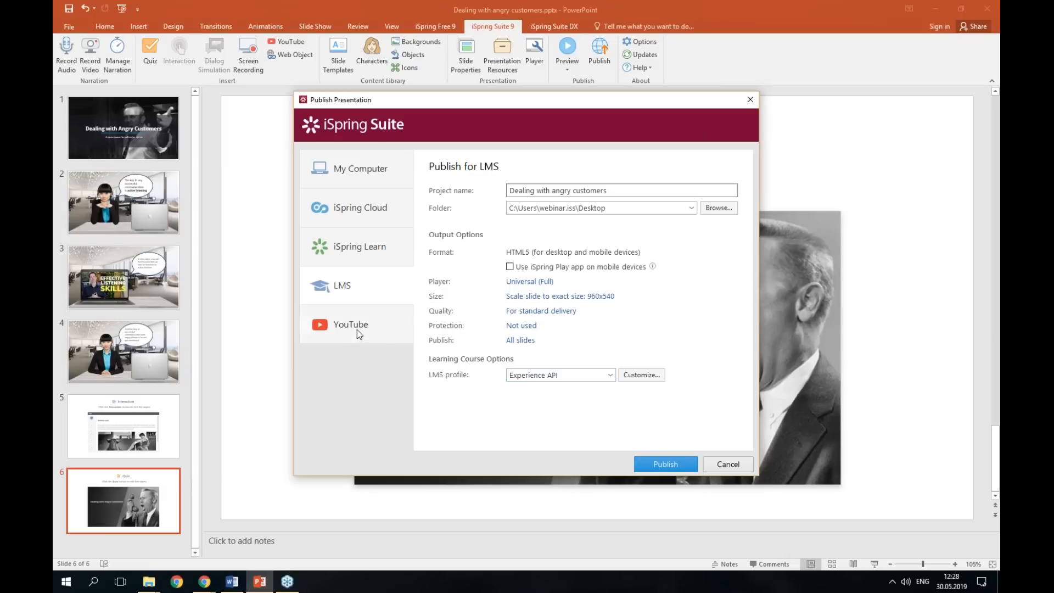
{"action": "left_click", "coordinate": [357, 329]}
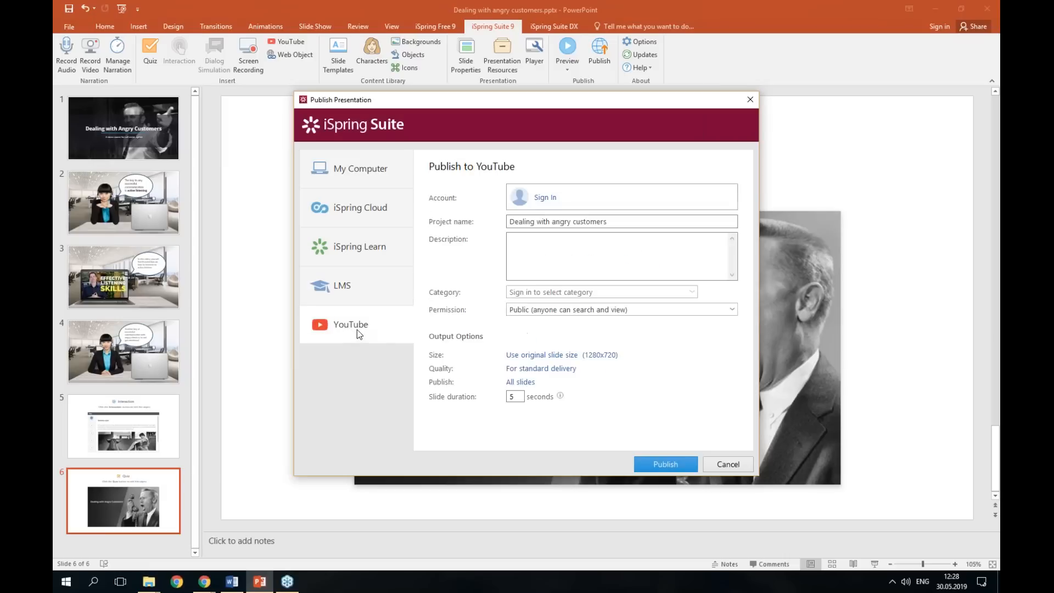
Publish the course "Dealing with angry customers" to iSpring Learn and open its content management page.
{"action": "left_click", "coordinate": [368, 255]}
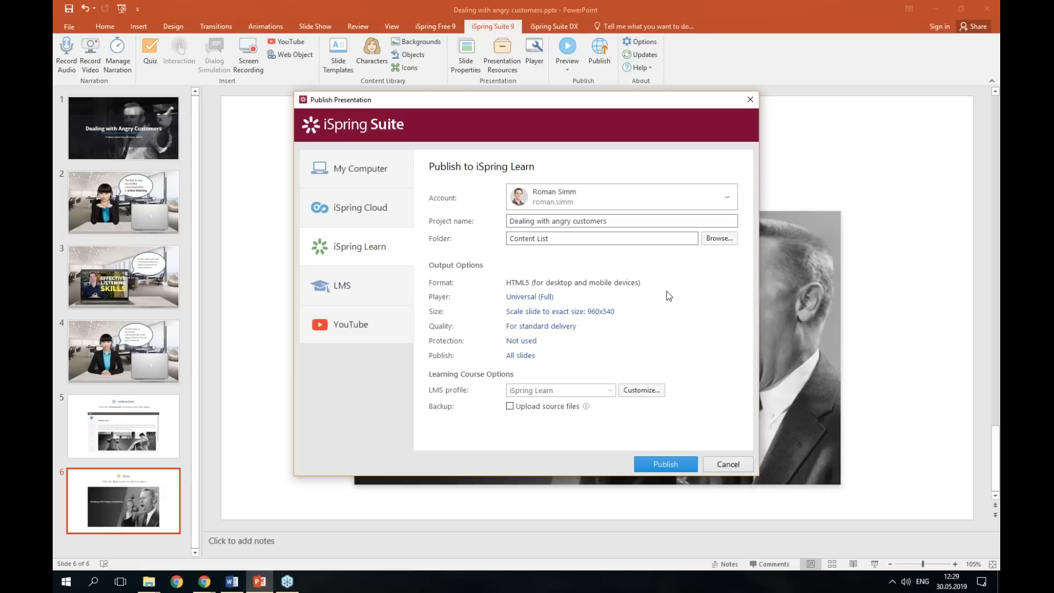
{"action": "left_click", "coordinate": [662, 463]}
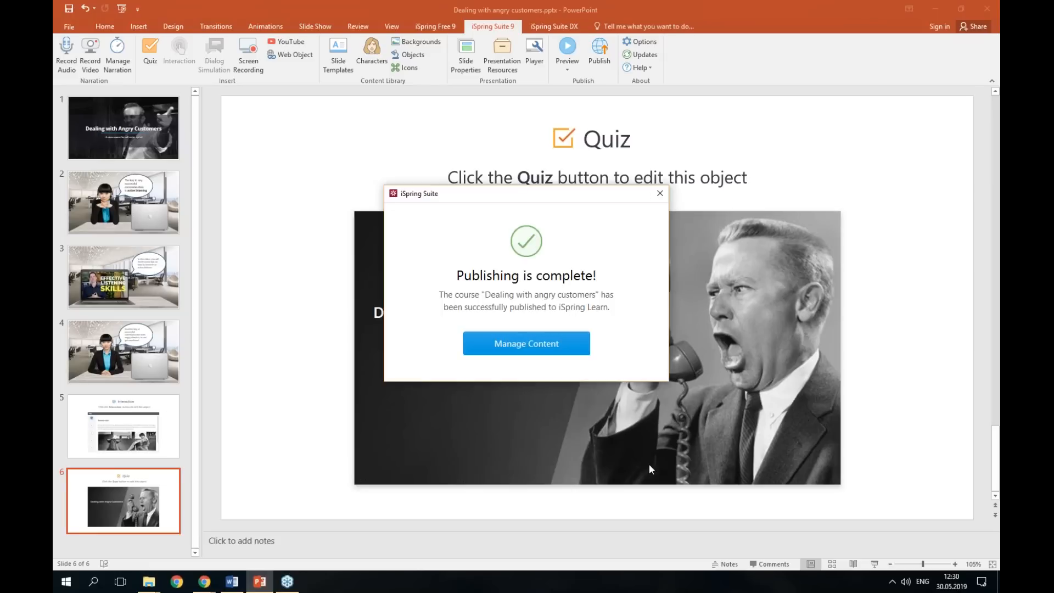
{"action": "left_click", "coordinate": [525, 343]}
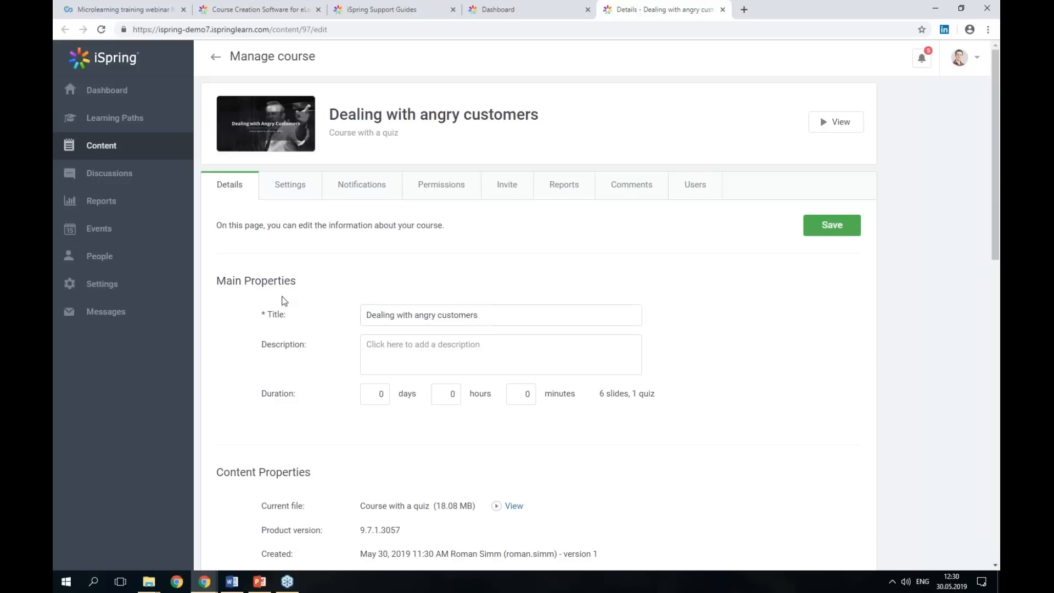
Examine the course's certificate, gamification, e-commerce and viewing restriction settings.
{"action": "left_click", "coordinate": [283, 191]}
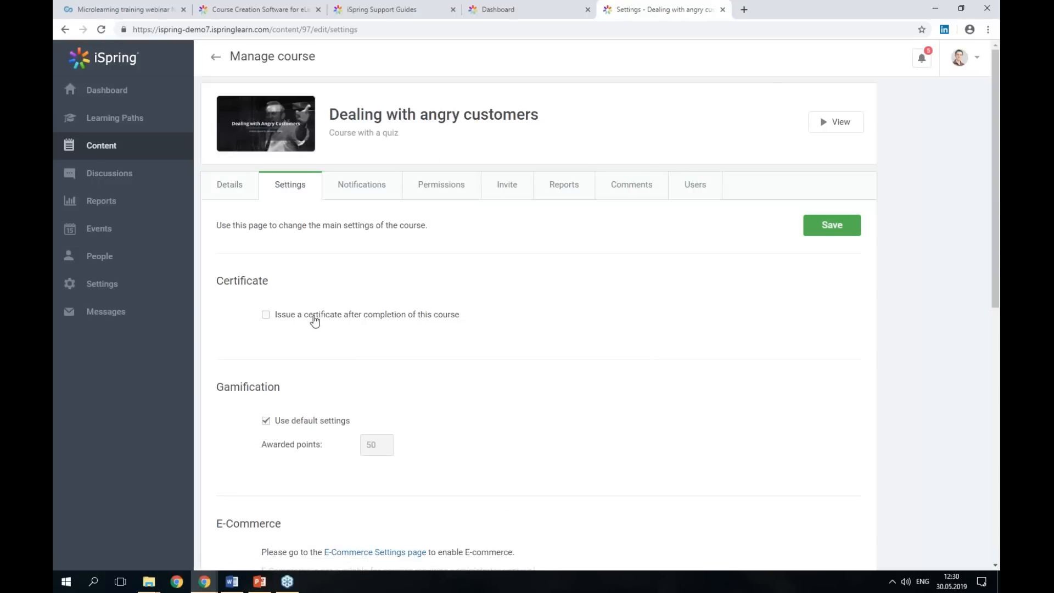
{"action": "scroll", "coordinate": [322, 317], "scroll_direction": "down", "scroll_amount": 1}
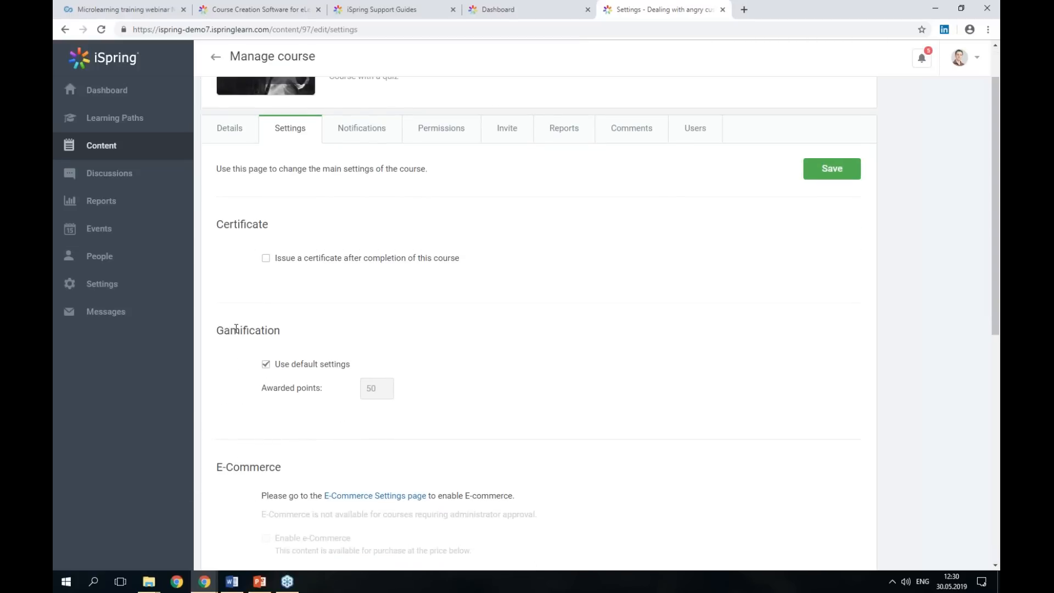
{"action": "left_click", "coordinate": [236, 328]}
{"action": "scroll", "coordinate": [237, 335], "scroll_direction": "down", "scroll_amount": 5}
{"action": "left_click", "coordinate": [240, 347]}
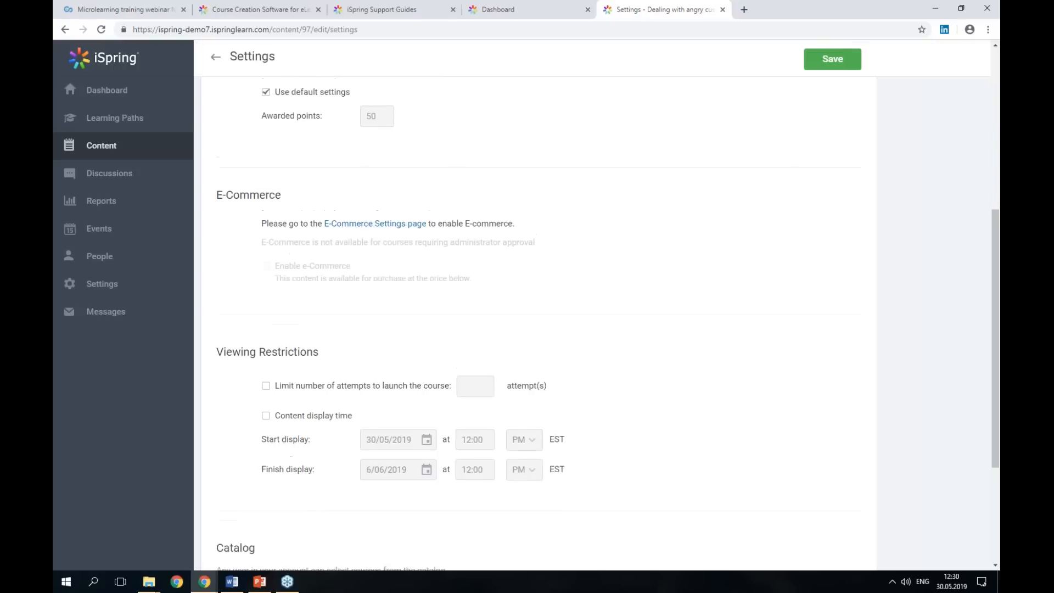
{"action": "scroll", "coordinate": [339, 220], "scroll_direction": "up", "scroll_amount": 6}
Look through the course's notification, report and comment pages and its list of assigned users.
{"action": "left_click", "coordinate": [338, 188]}
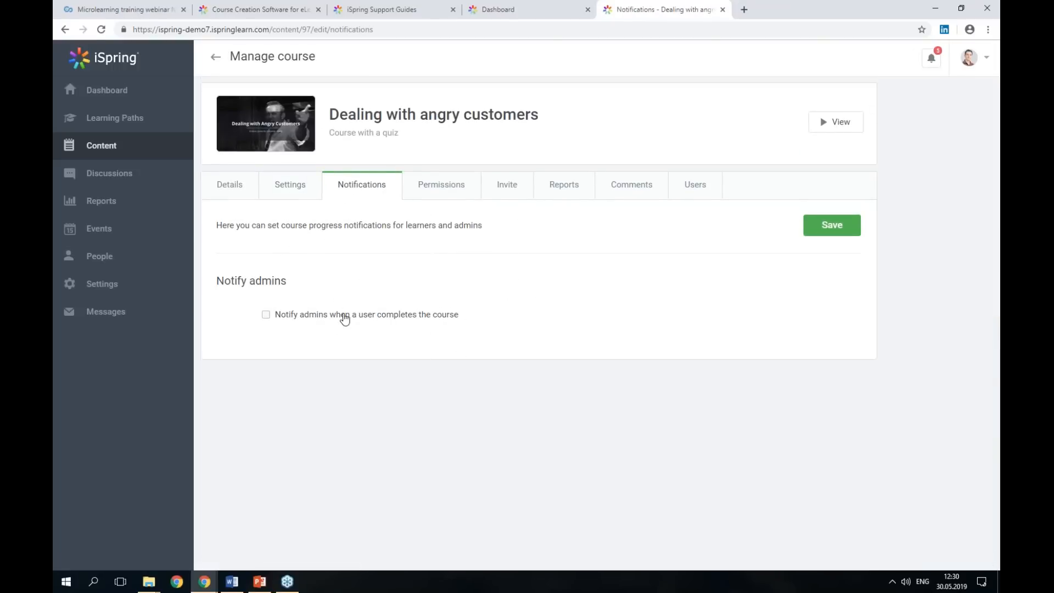
{"action": "left_click", "coordinate": [568, 194]}
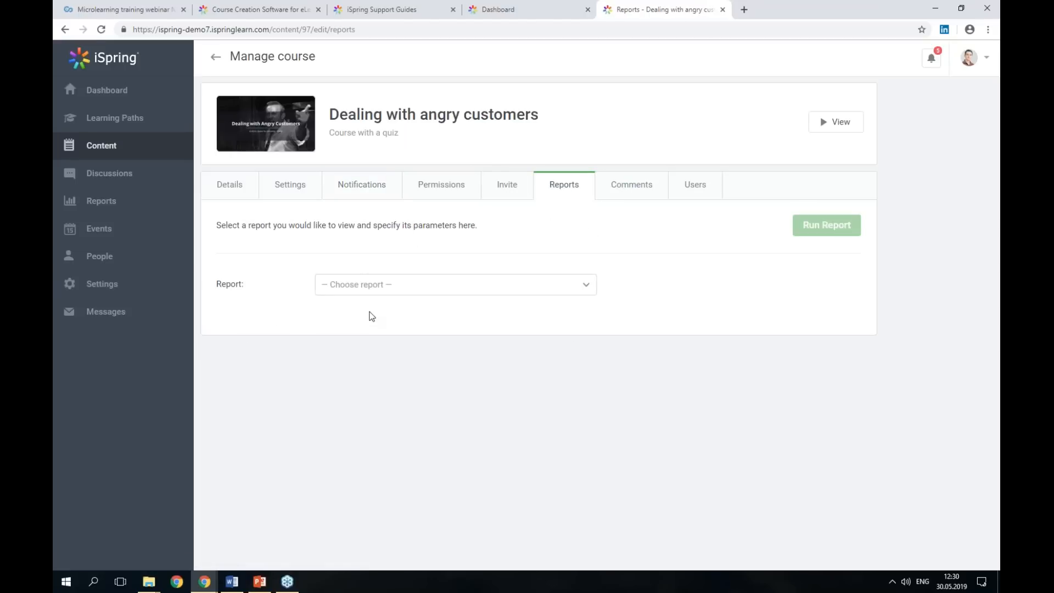
{"action": "left_click", "coordinate": [616, 190]}
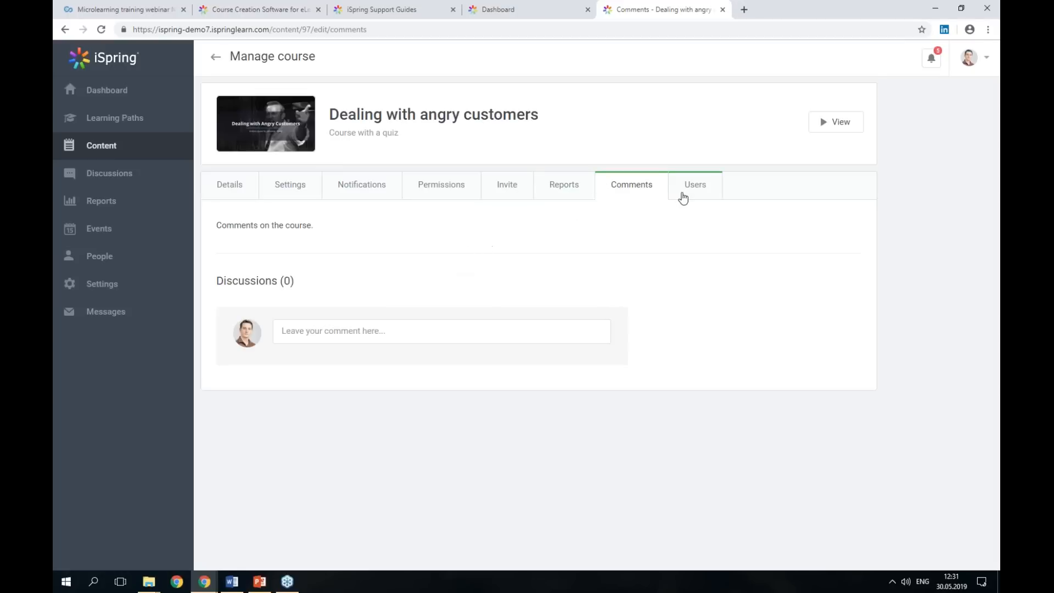
{"action": "left_click", "coordinate": [702, 189]}
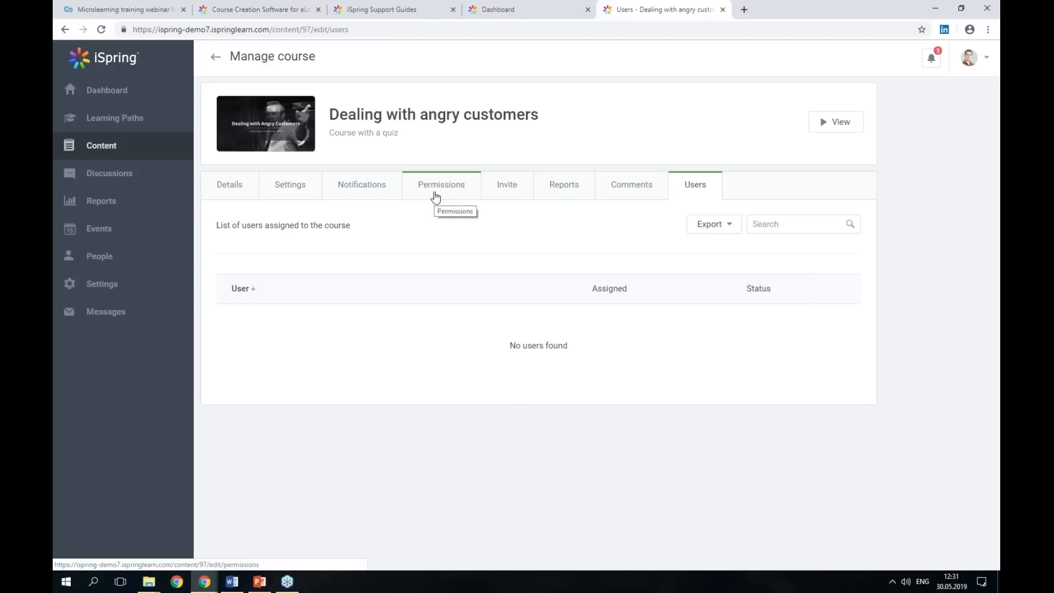
Change the course permissions to grant access to all users in the ispring-demo7 organization and save them.
{"action": "left_click", "coordinate": [435, 196]}
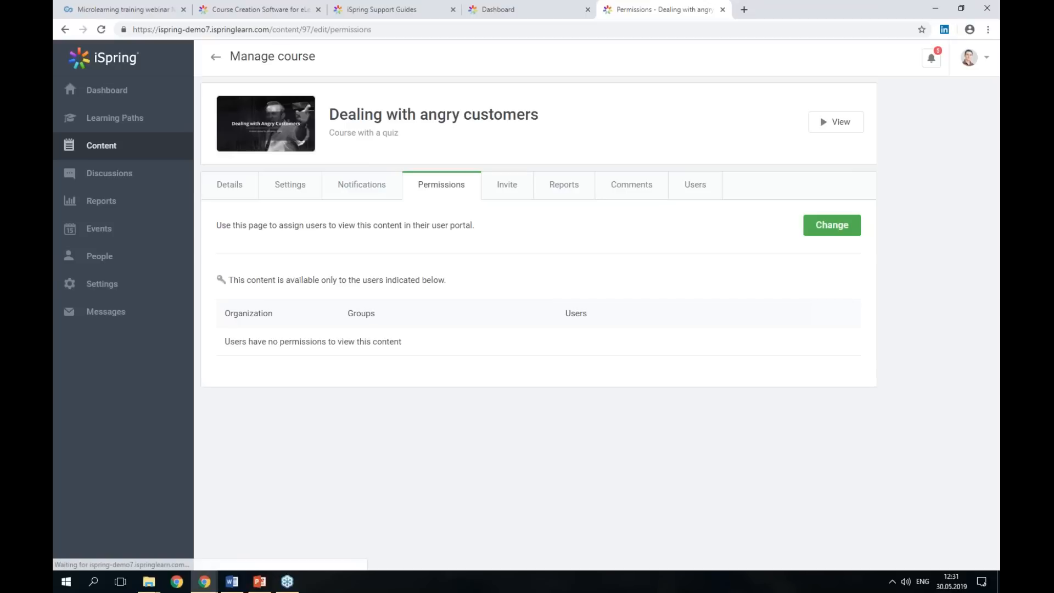
{"action": "left_click", "coordinate": [829, 230]}
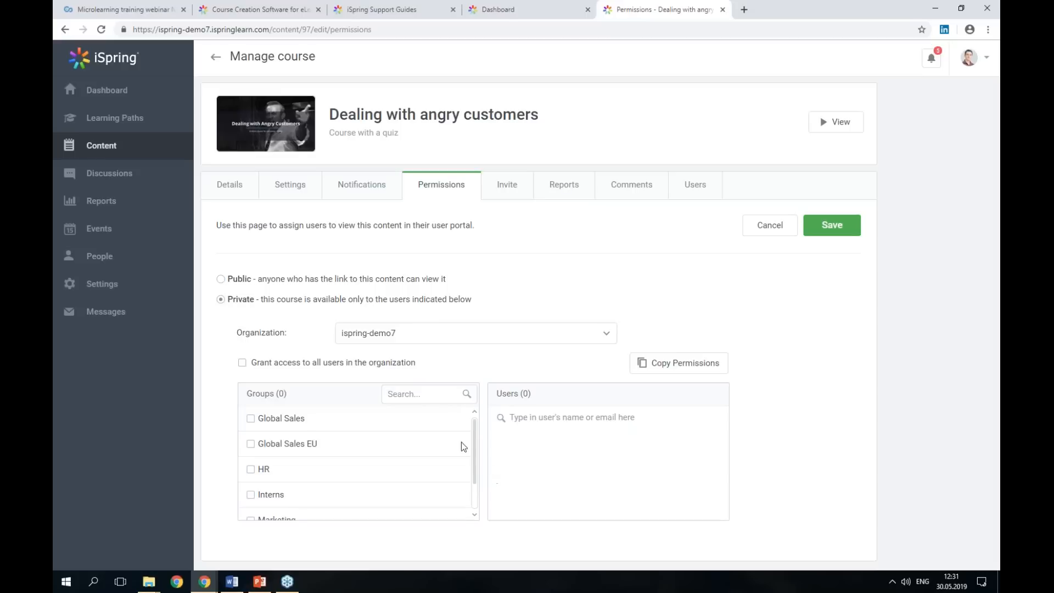
{"action": "left_click", "coordinate": [242, 363]}
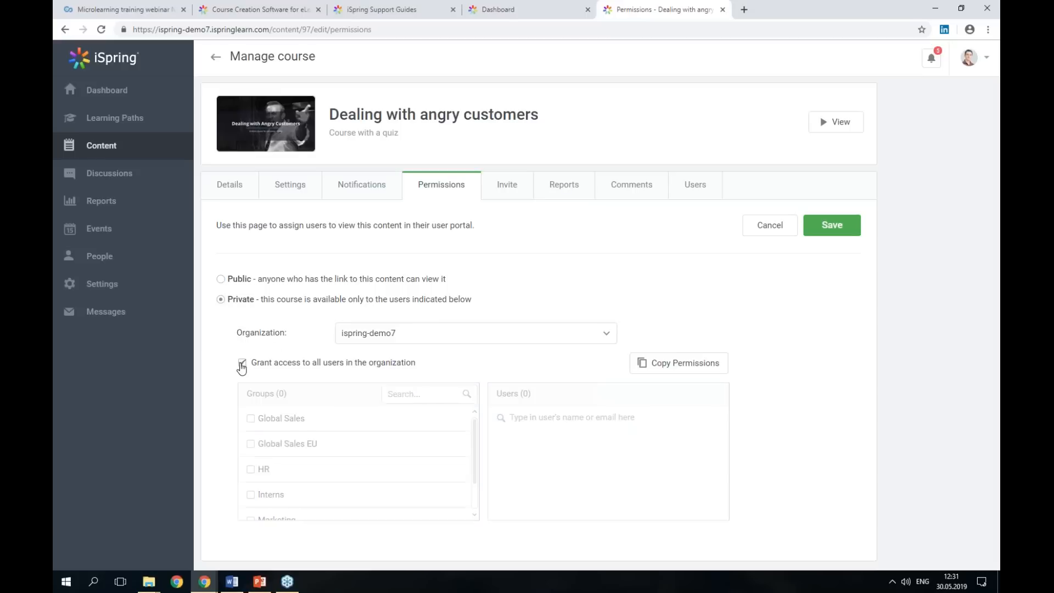
{"action": "left_click", "coordinate": [831, 231]}
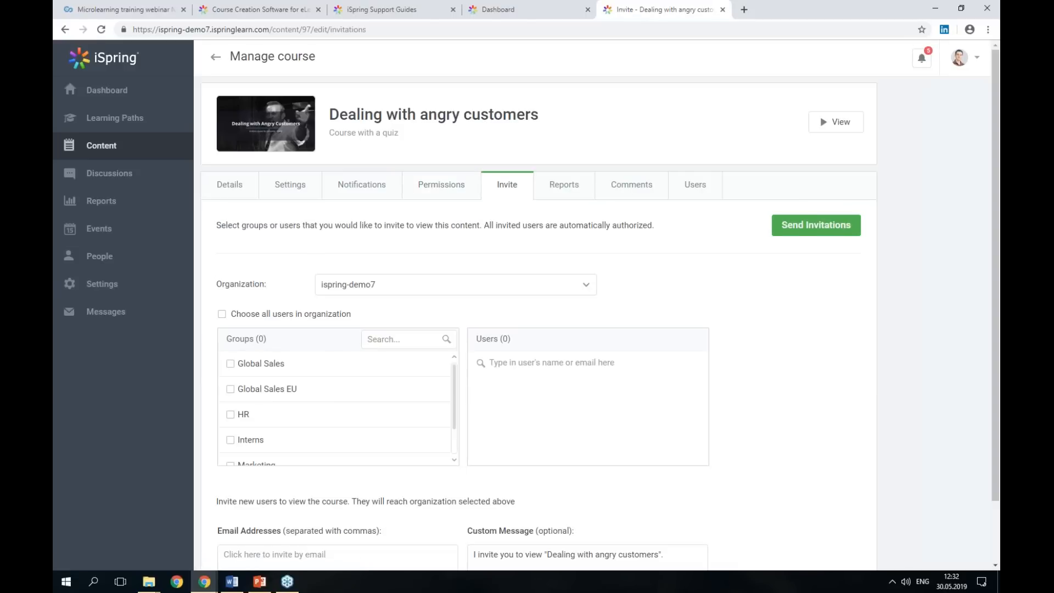
Send invitations to view the course to all users in the ispring-demo7 organization.
{"action": "scroll", "coordinate": [291, 289], "scroll_direction": "down", "scroll_amount": 1}
{"action": "scroll", "coordinate": [283, 289], "scroll_direction": "up", "scroll_amount": 1}
{"action": "left_click", "coordinate": [222, 314]}
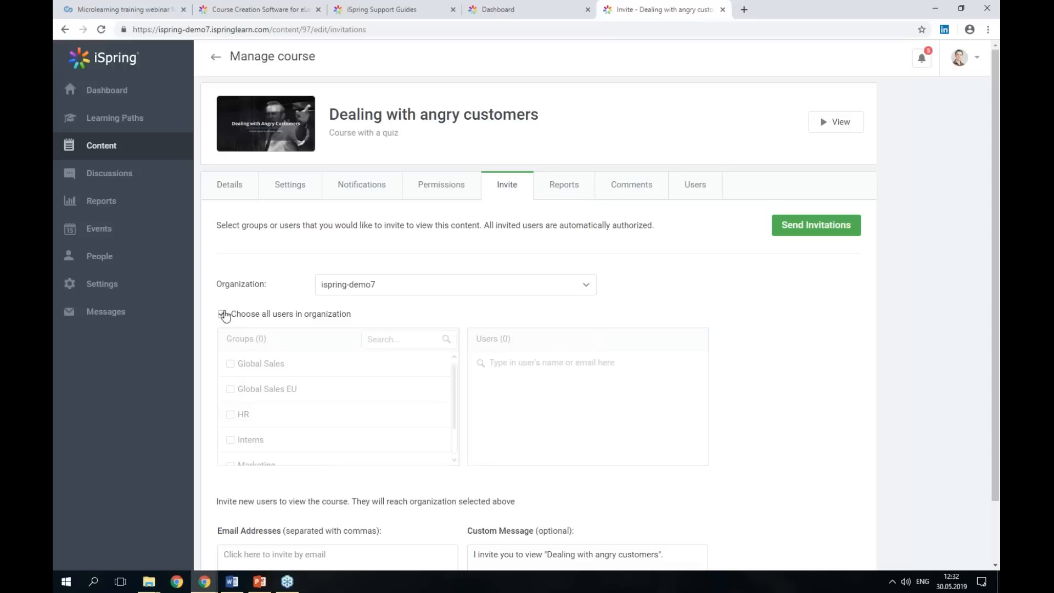
{"action": "left_click", "coordinate": [804, 234]}
Start a Performance Summary report for All Groups with the date range All Time.
{"action": "left_click", "coordinate": [112, 206]}
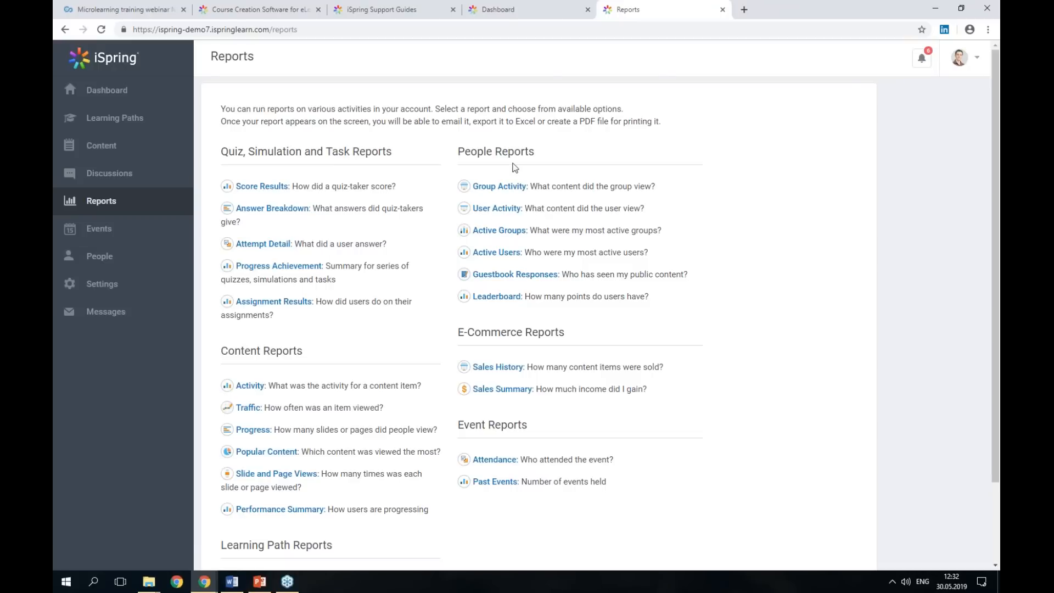
{"action": "left_click", "coordinate": [472, 429]}
{"action": "left_click", "coordinate": [495, 329]}
{"action": "left_click", "coordinate": [284, 508]}
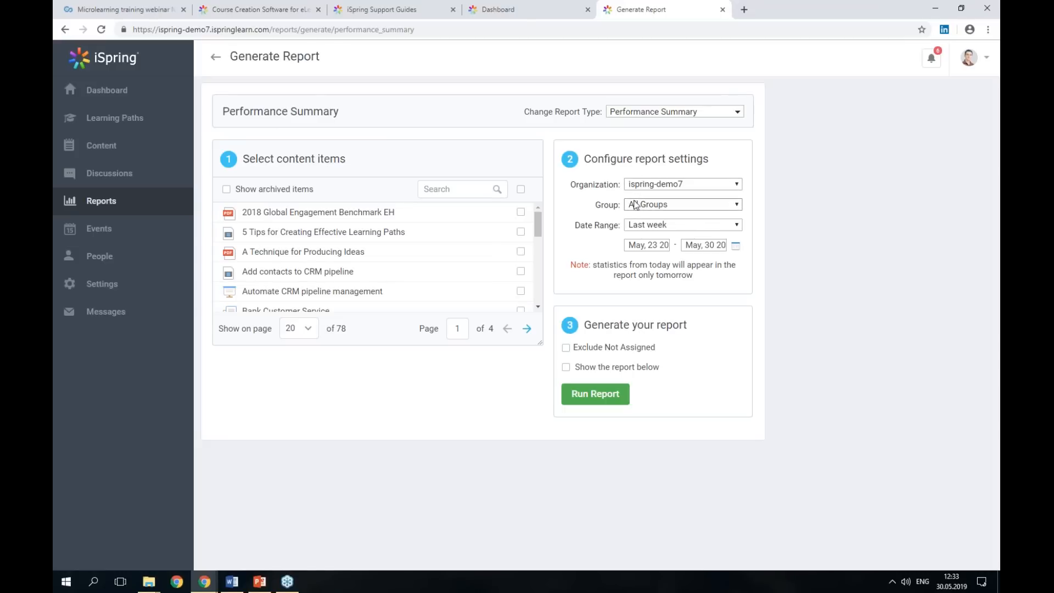
{"action": "left_click", "coordinate": [650, 209]}
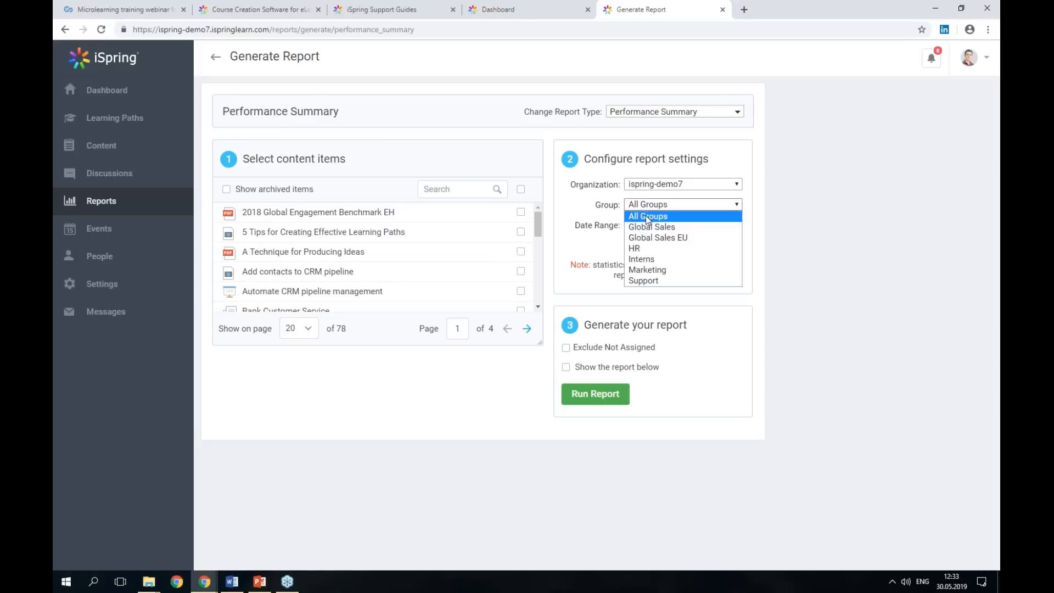
{"action": "left_click", "coordinate": [646, 215]}
{"action": "left_click", "coordinate": [643, 229]}
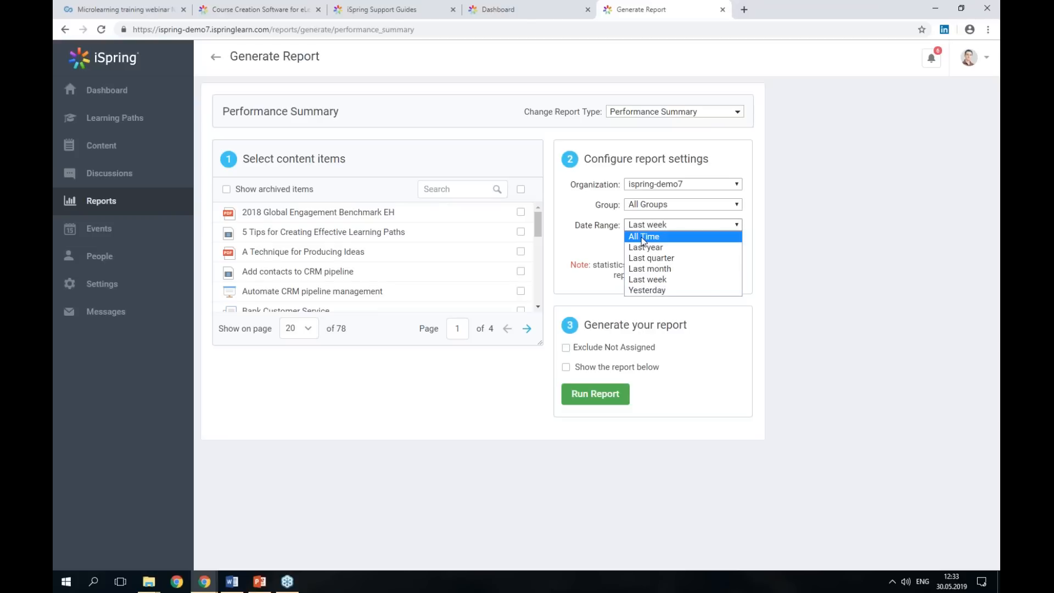
{"action": "left_click", "coordinate": [641, 240]}
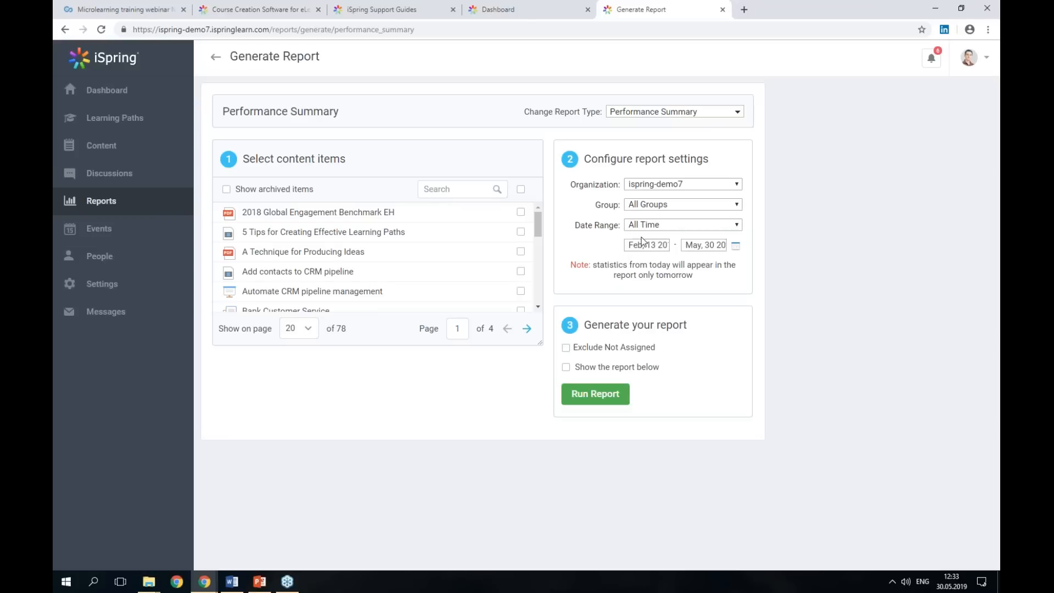
Include all listed content items, choose to show the report below, and run the report.
{"action": "left_click", "coordinate": [521, 190]}
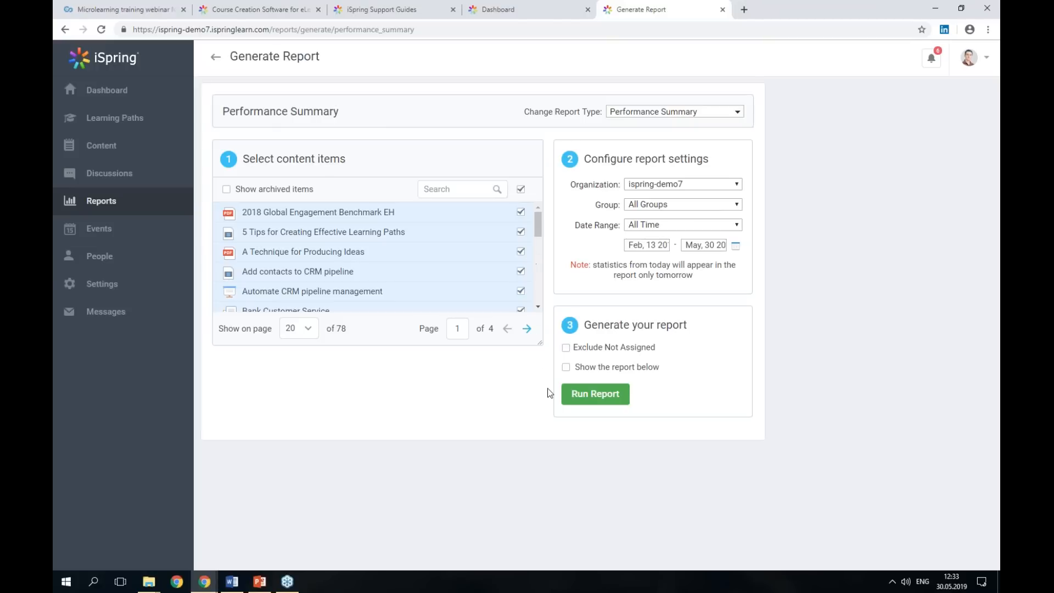
{"action": "left_click", "coordinate": [566, 367]}
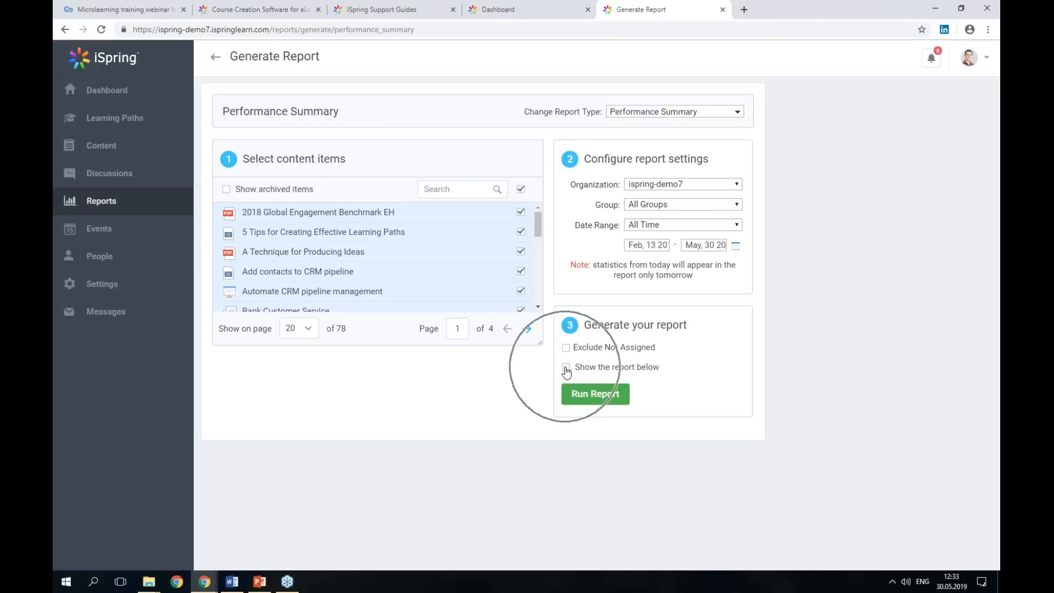
{"action": "left_click", "coordinate": [594, 394]}
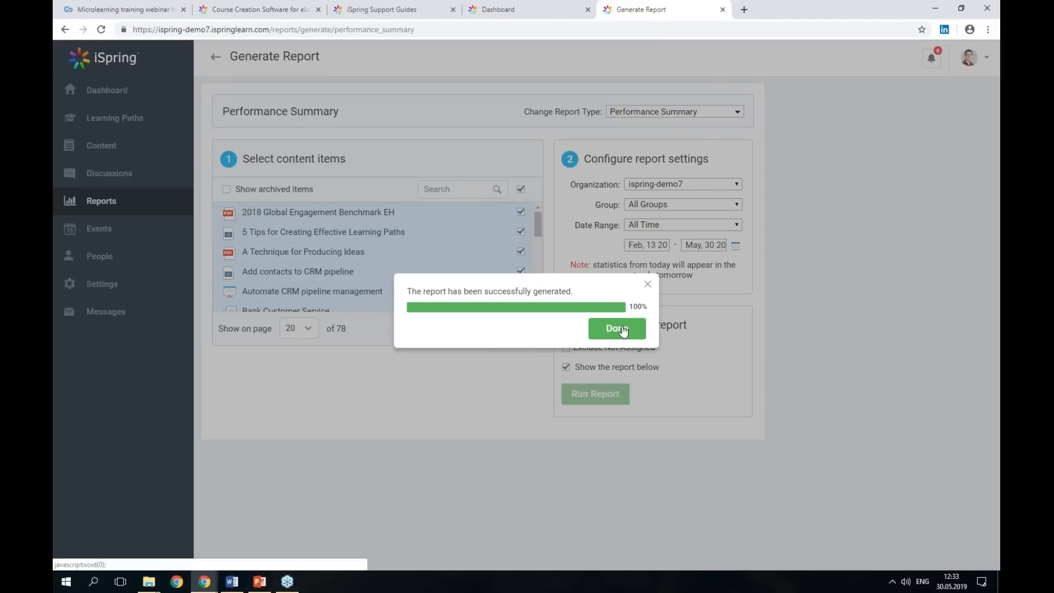
{"action": "left_click", "coordinate": [617, 329]}
Examine the Performance Summary table's users, groups, passing scores, statuses and viewing figures.
{"action": "scroll", "coordinate": [487, 373], "scroll_direction": "down", "scroll_amount": 4}
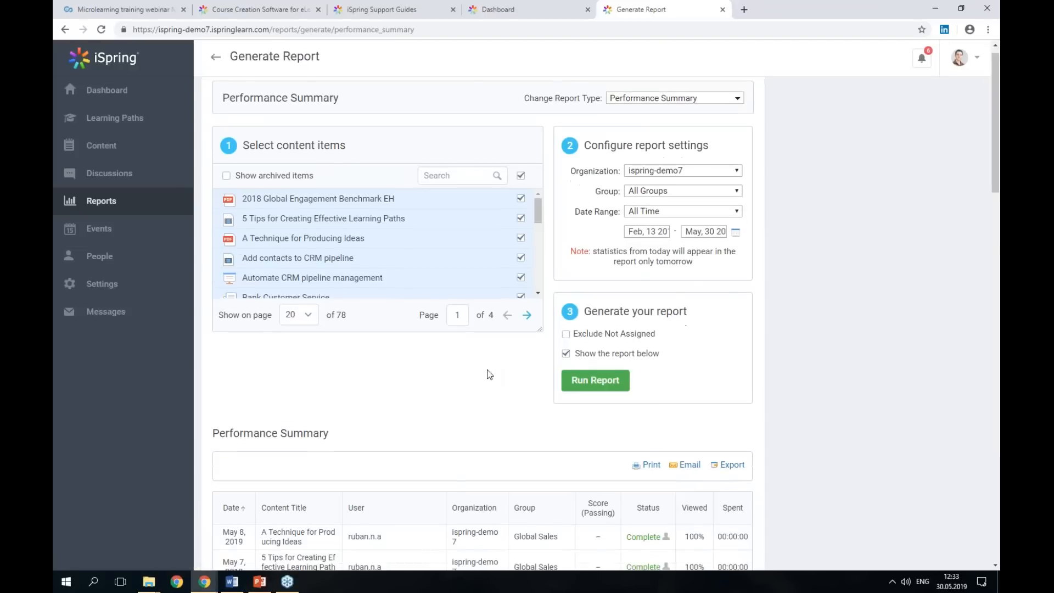
{"action": "scroll", "coordinate": [434, 225], "scroll_direction": "down", "scroll_amount": 4}
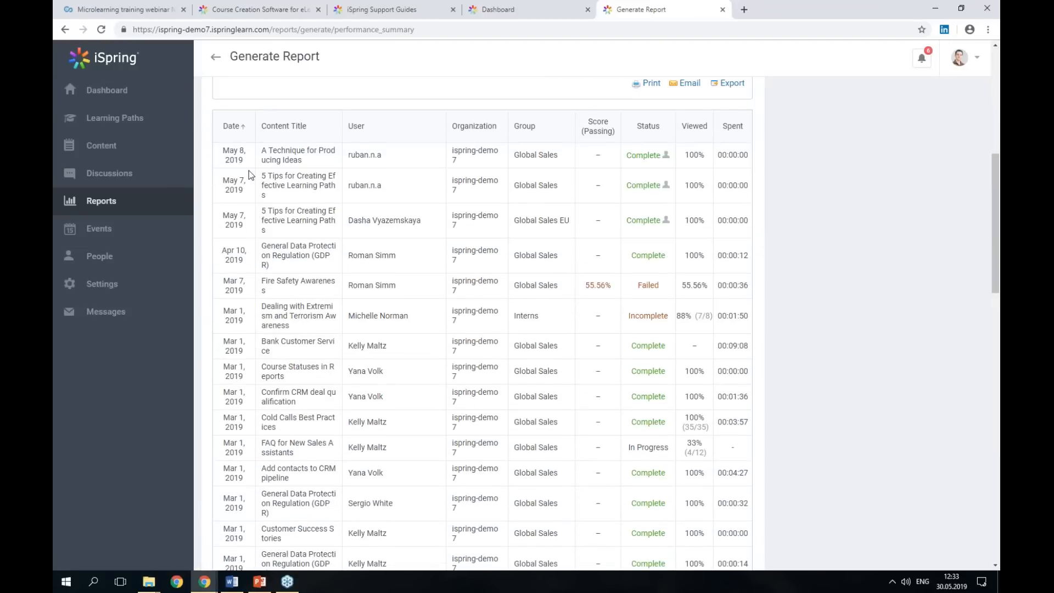
{"action": "scroll", "coordinate": [203, 222], "scroll_direction": "up", "scroll_amount": 3}
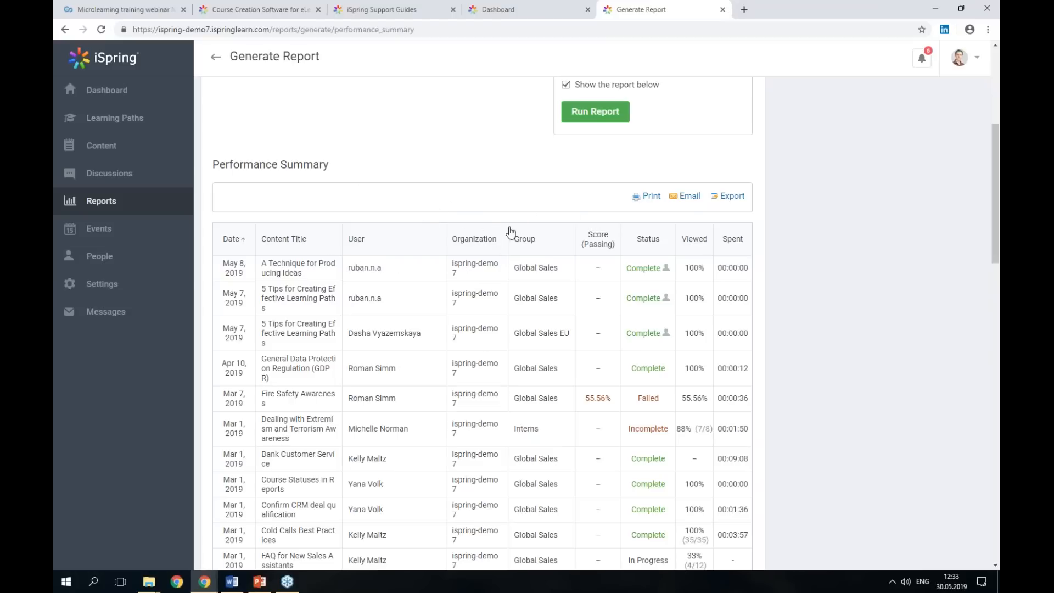
{"action": "left_click", "coordinate": [601, 238]}
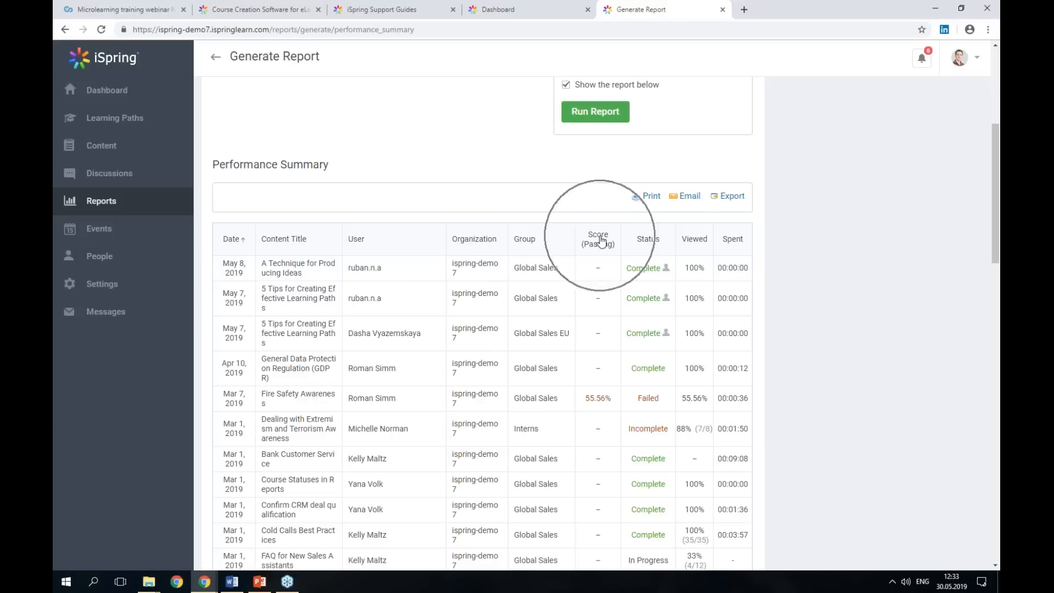
{"action": "left_click", "coordinate": [646, 244]}
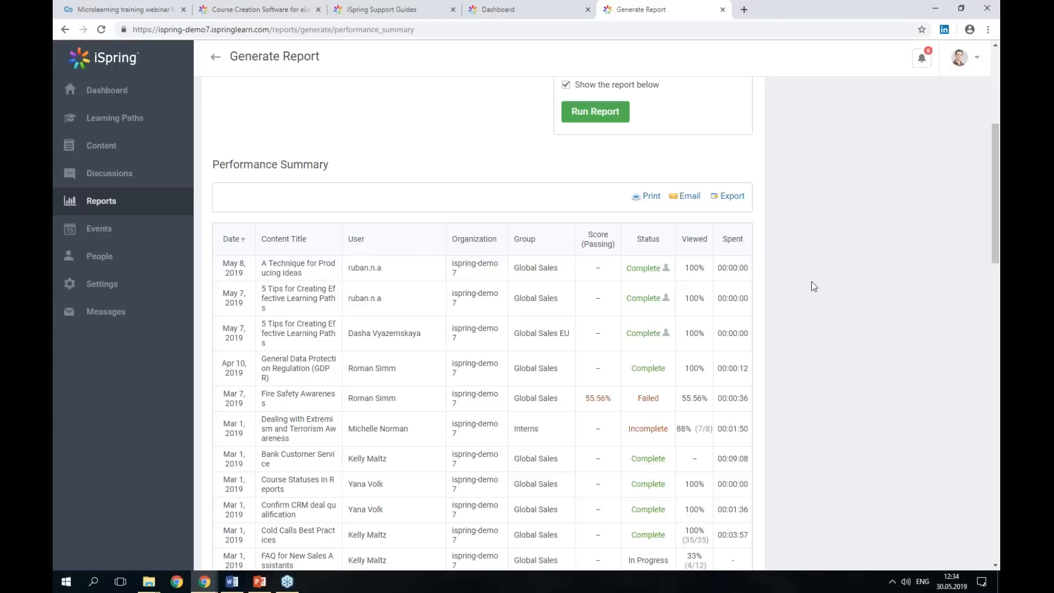
{"action": "scroll", "coordinate": [811, 282], "scroll_direction": "up", "scroll_amount": 5}
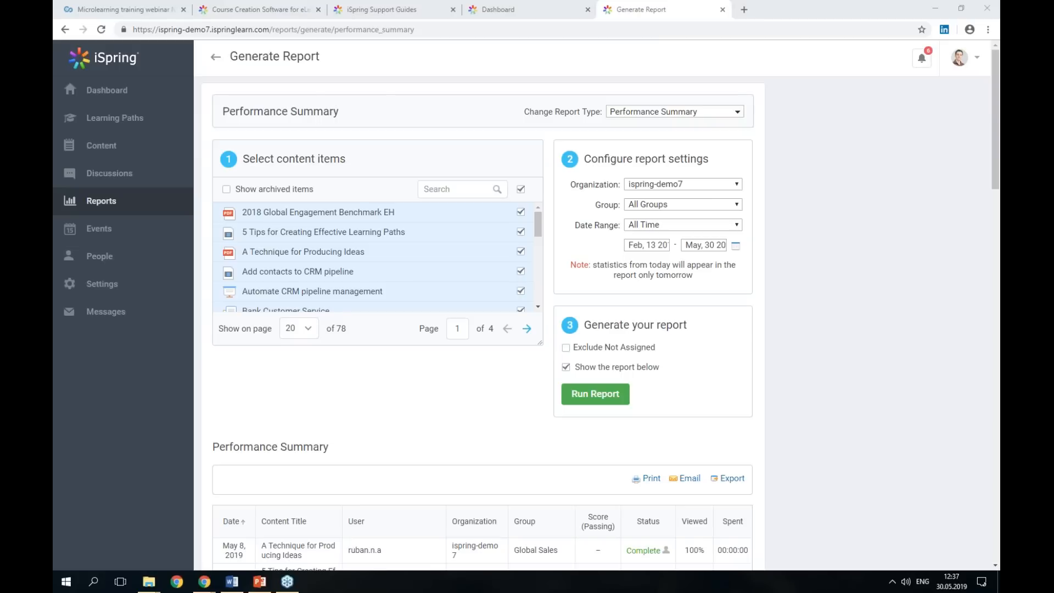
Switch to PowerPoint, dismiss the publishing message and preview the presentation from the title slide.
{"action": "left_click", "coordinate": [259, 586]}
{"action": "left_click", "coordinate": [659, 193]}
{"action": "left_click", "coordinate": [87, 130]}
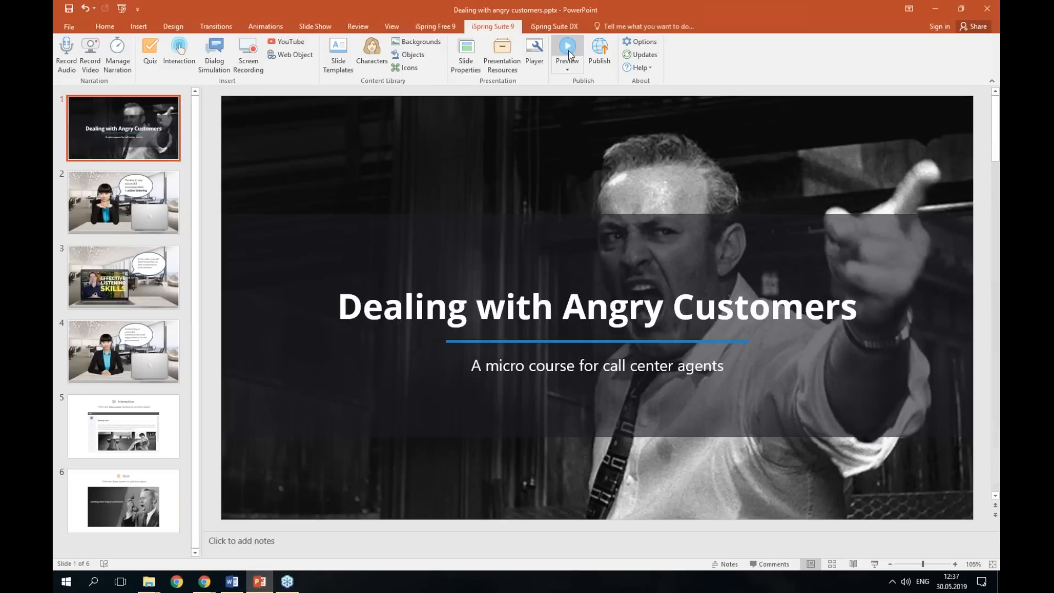
{"action": "left_click", "coordinate": [570, 55]}
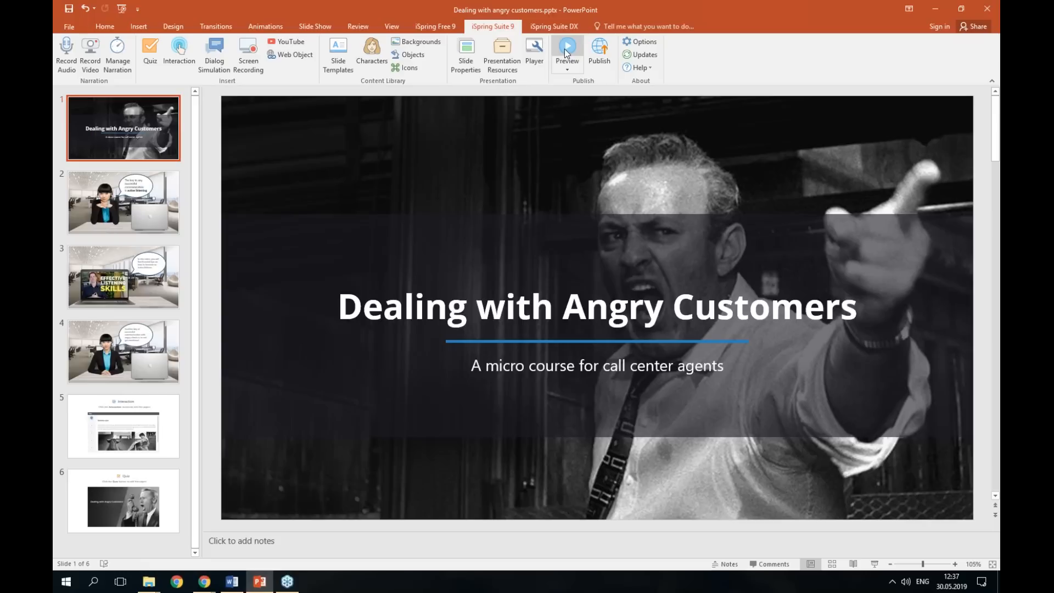